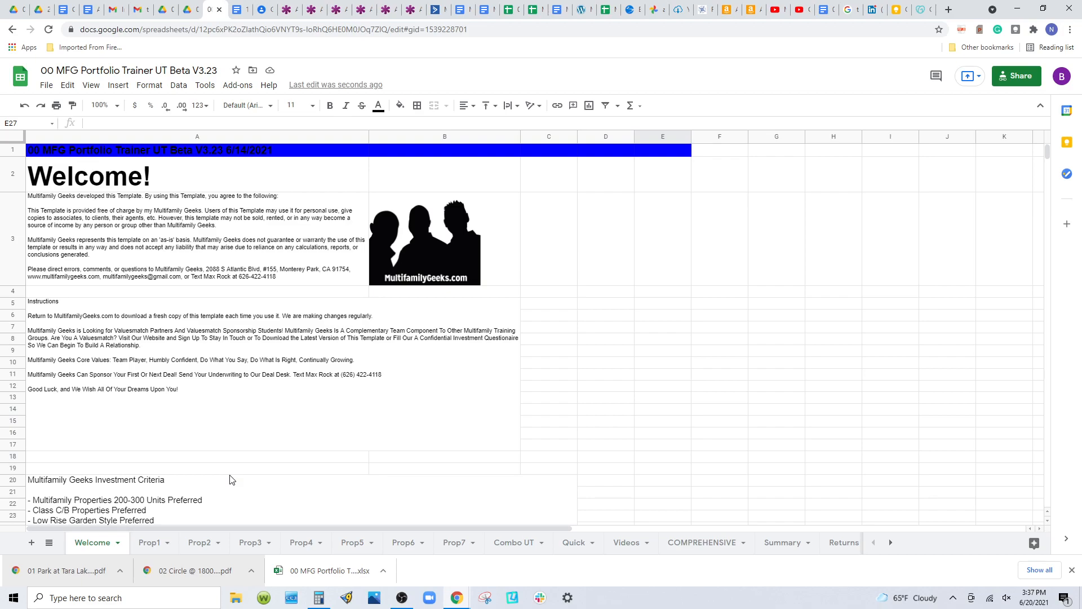
On the Prop1 sheet, set the number of units to 200 and the purchase price to 10,000,000
left_click(149, 545)
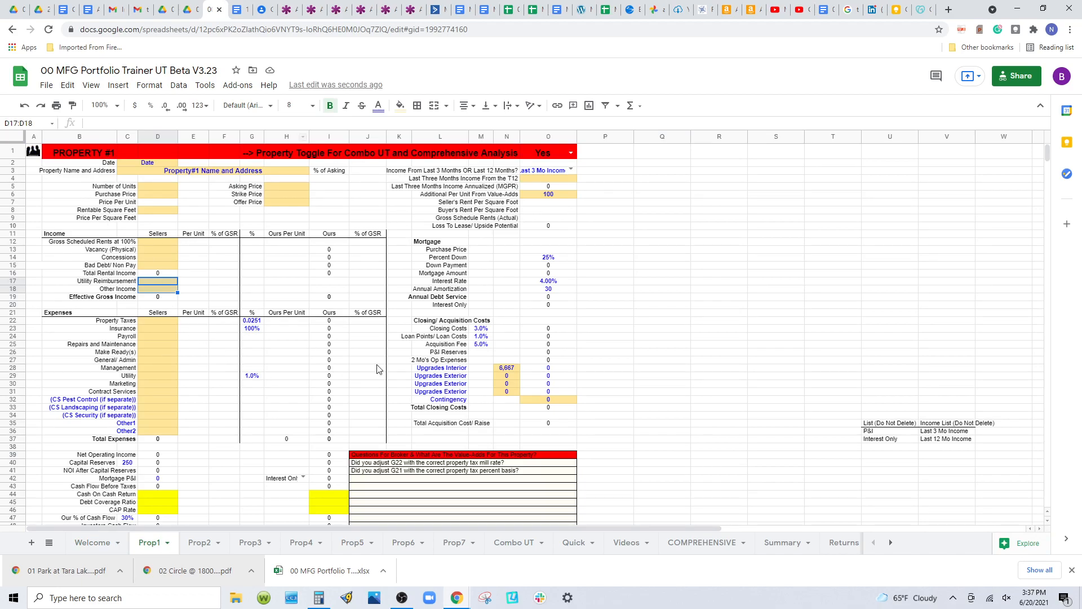
left_click(161, 185)
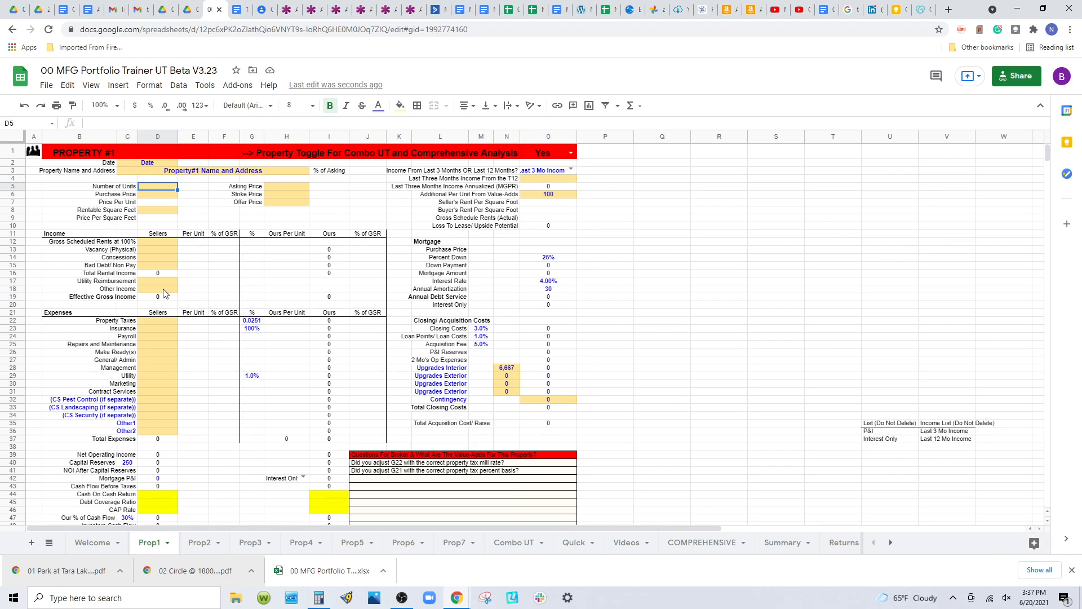
type("200")
key("Return")
type("10000000")
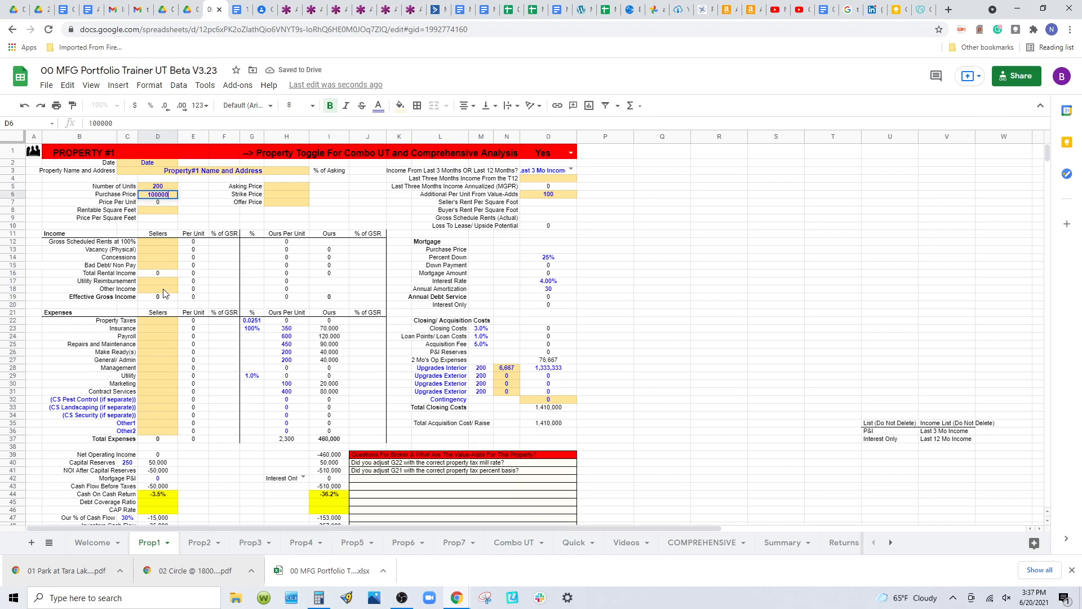
key("Return")
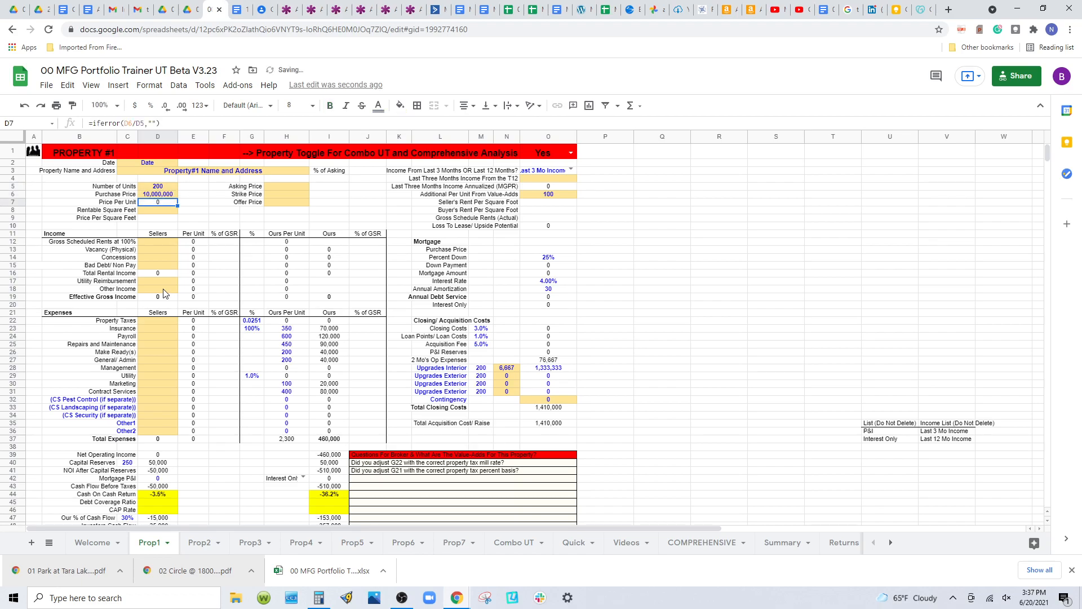
Enter 1,500,000 as the property's rentable square feet
left_click(153, 212)
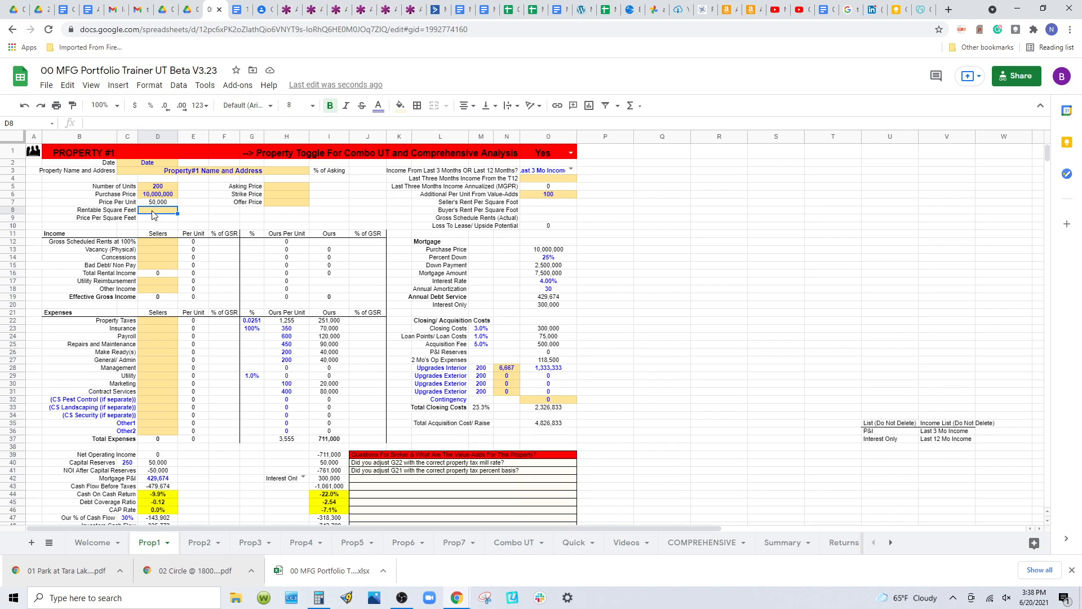
type("1,")
type("500,00")
type("0")
key("Return")
left_click(153, 210)
type("1500000")
key("Return")
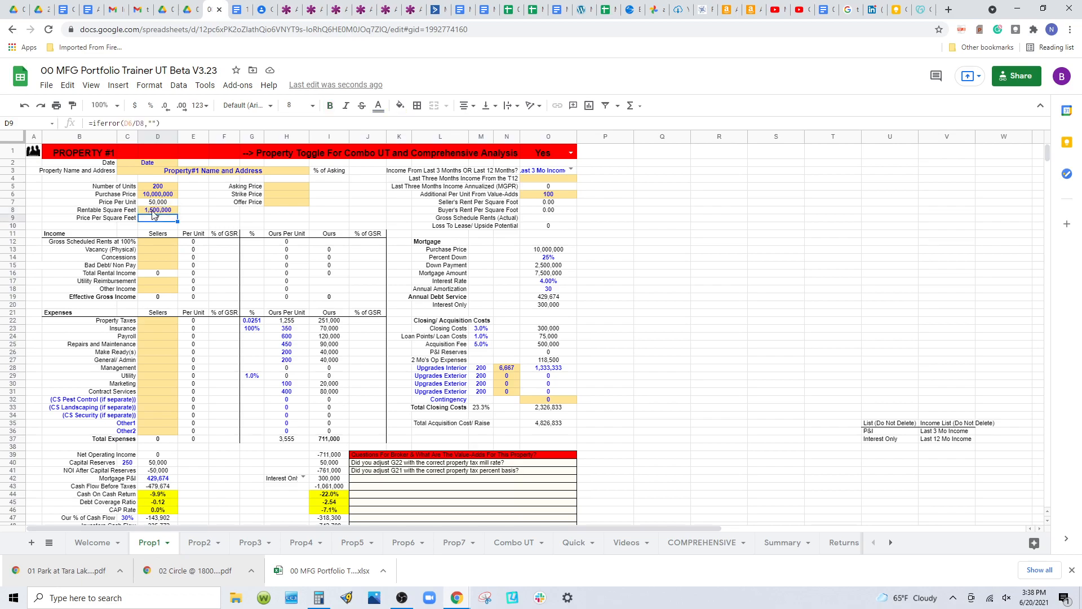
Set the property's rentable square feet to 150,000
left_click(153, 212)
type("150")
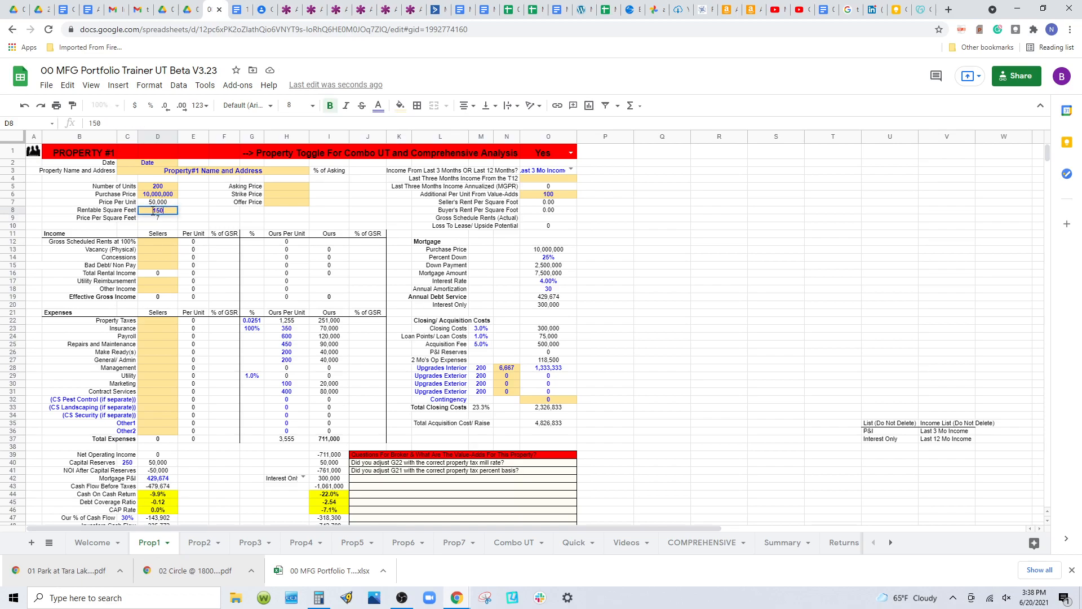
type("000")
key("Return")
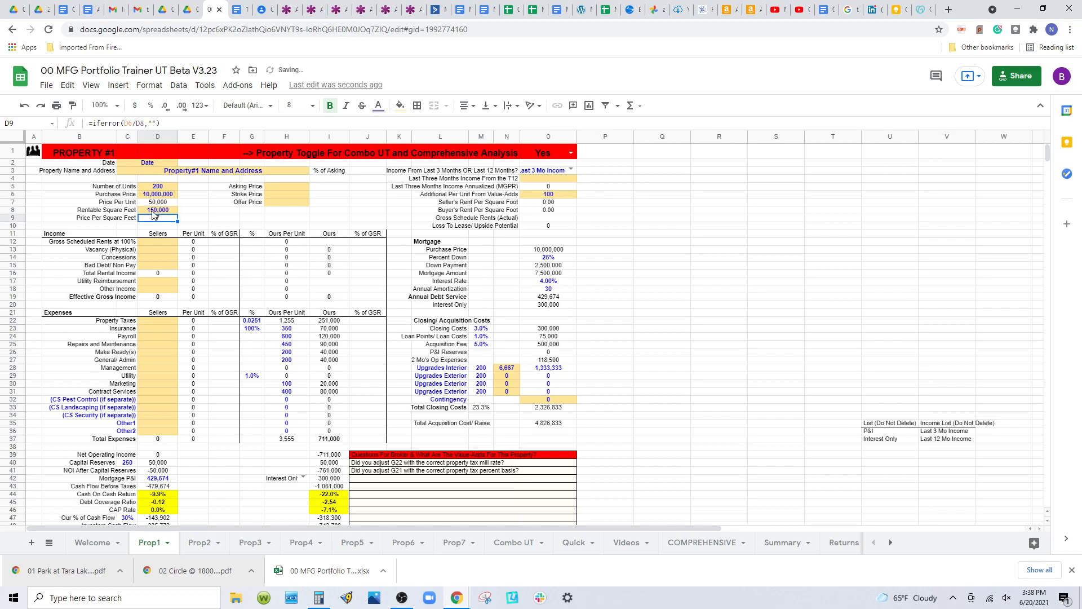
Set the seller's gross scheduled rents to 1,000,000 and select our per-unit expense figures from Property Taxes through Other2
left_click(156, 242)
type("1")
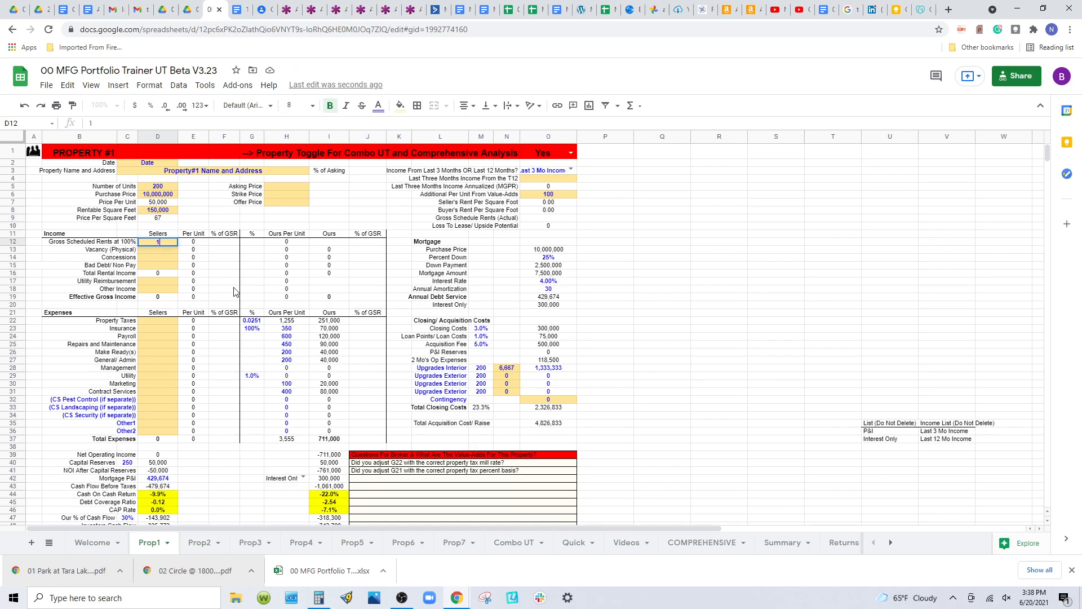
type("000000")
key("Return")
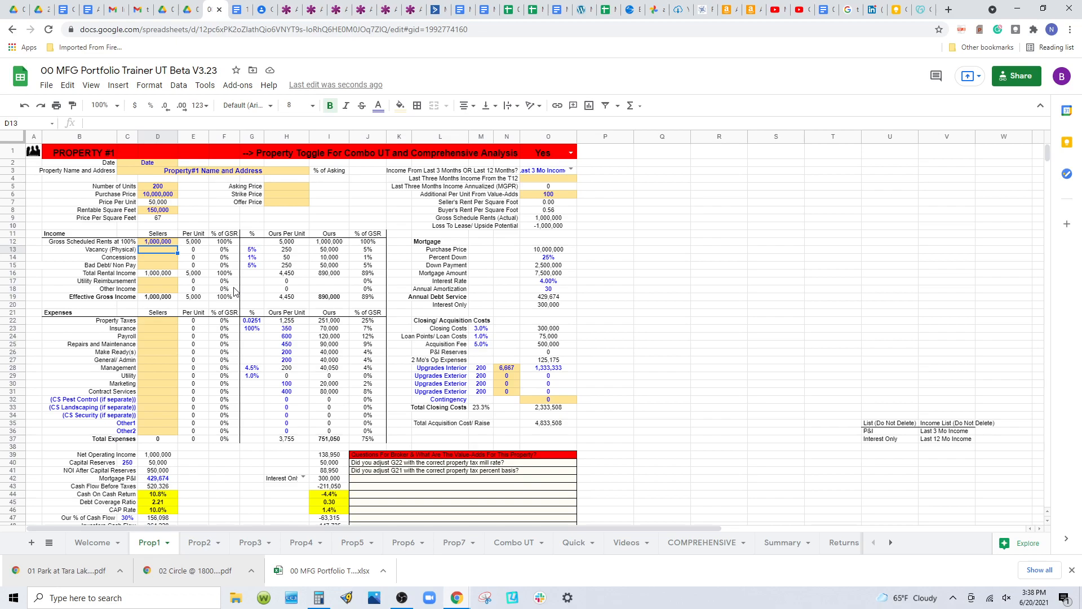
left_click_drag(288, 321, 287, 438)
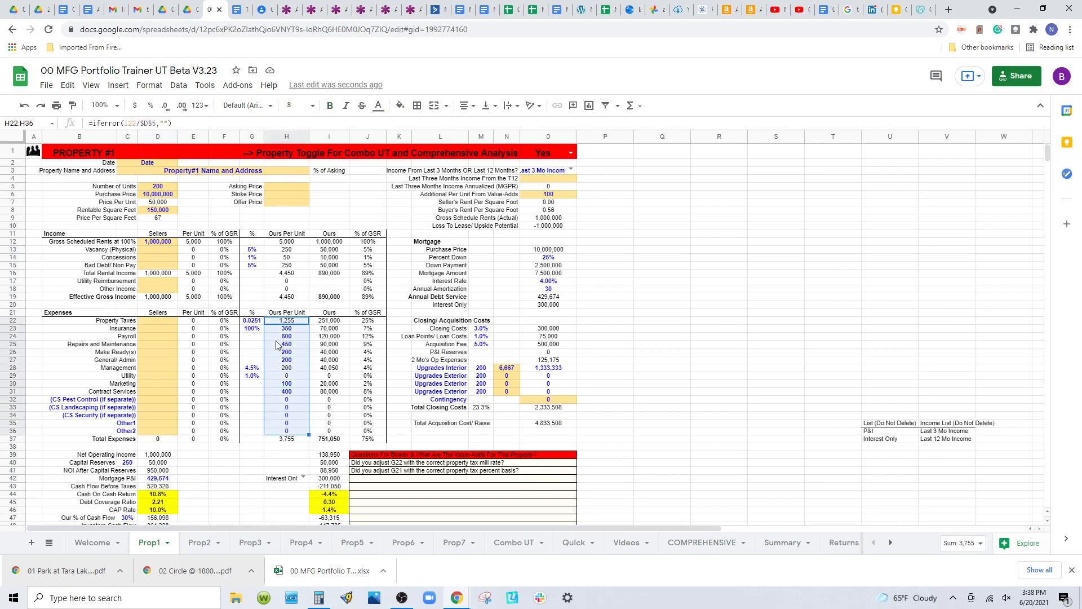
Fill in the seller's income losses: physical vacancy 60,000, concessions 25,000 and bad debt 55,000
left_click(152, 250)
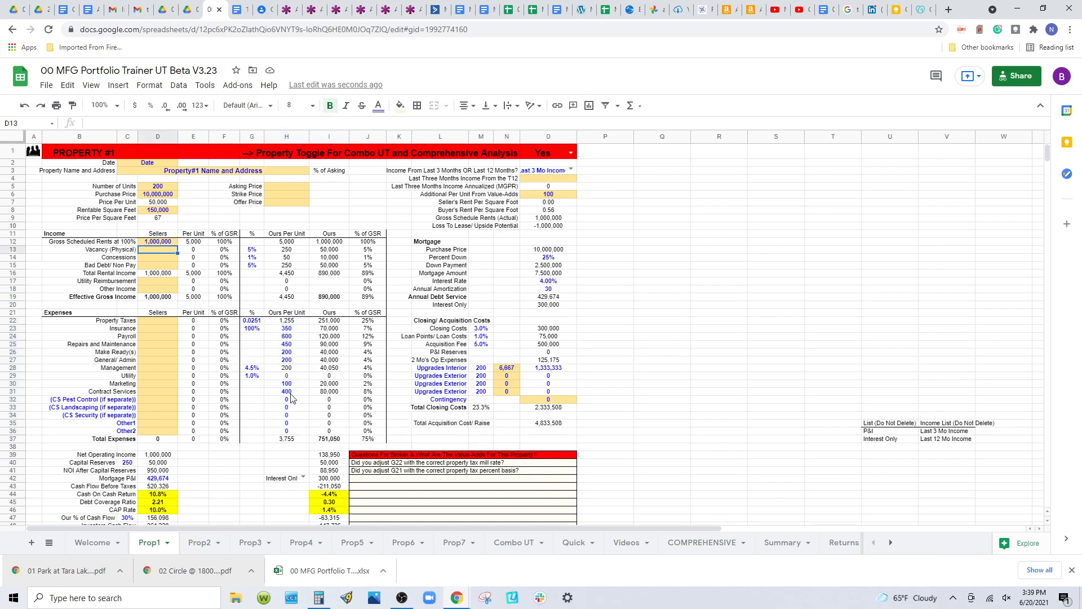
type("60000")
key("Return")
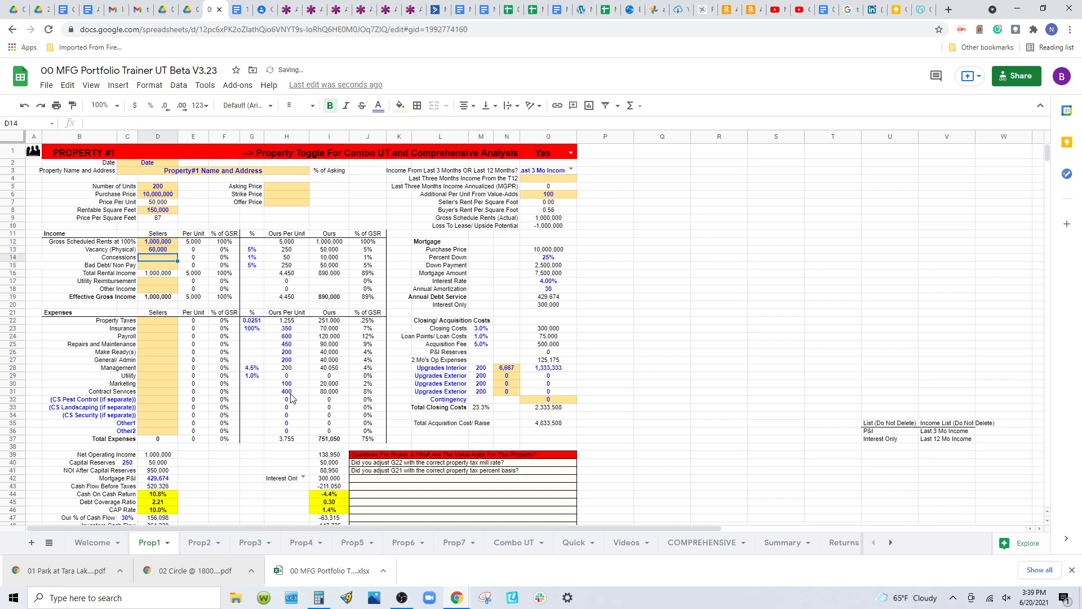
type("23")
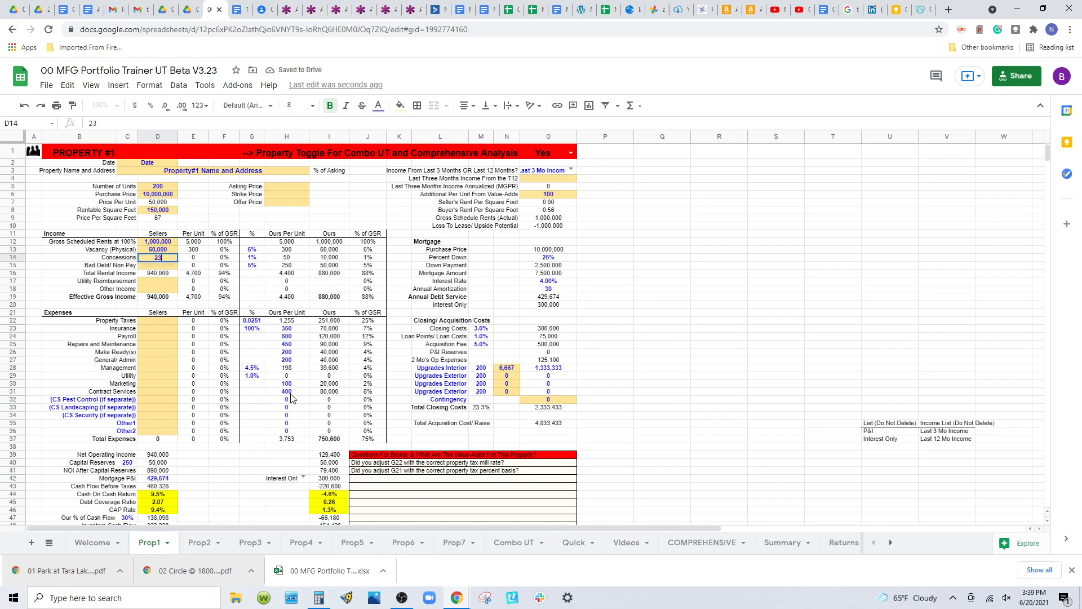
type("000")
key("Return")
type("55000")
key("Return")
key("Down")
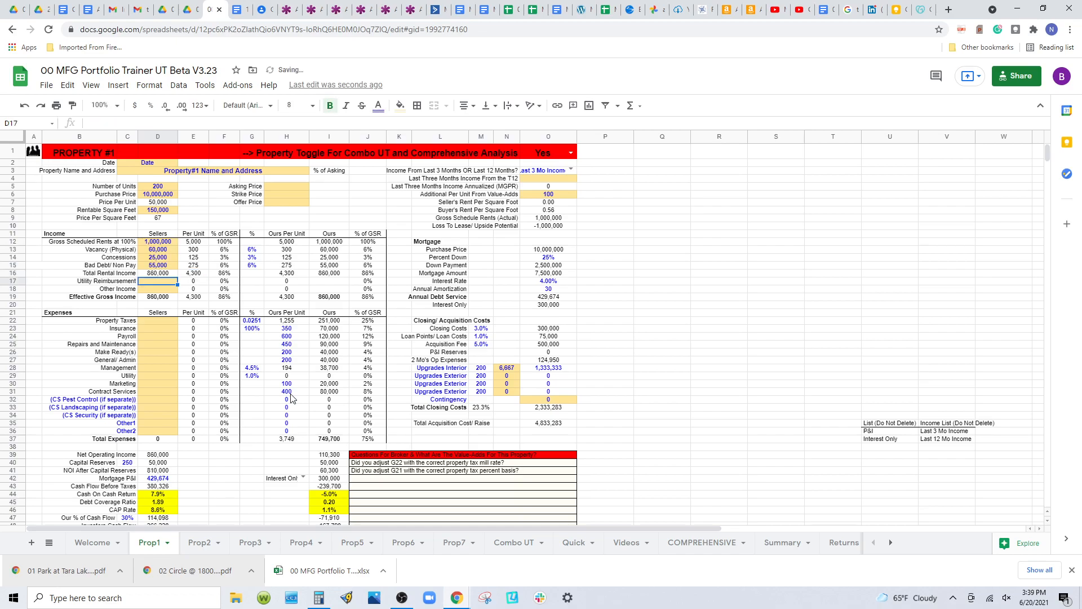
Set the seller's utility reimbursement and other income to 50,000 each
type("50000")
key("Return")
type("50,00")
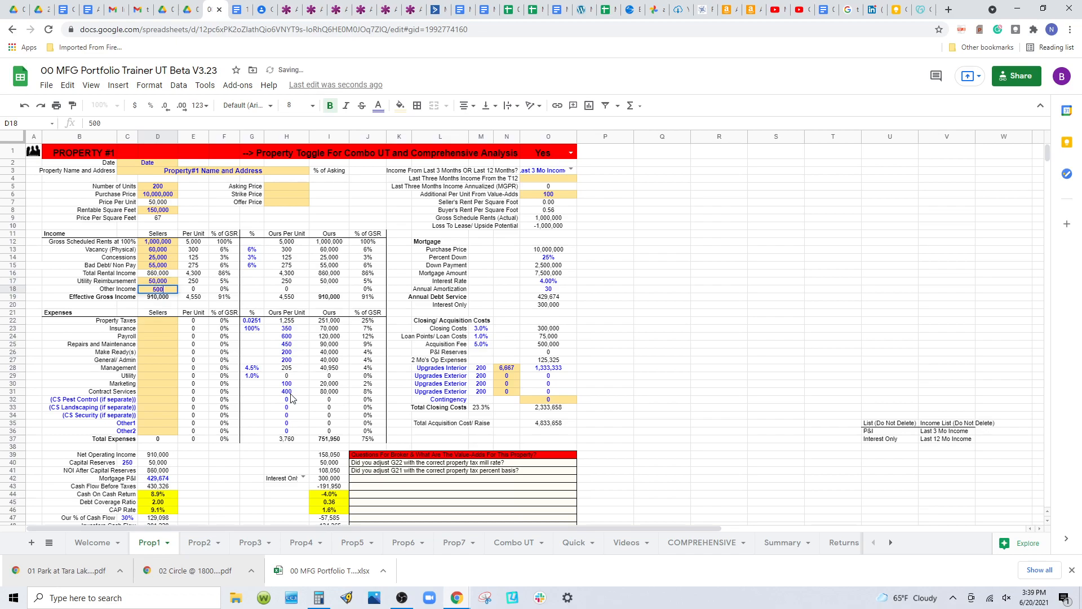
type("00")
key("Return")
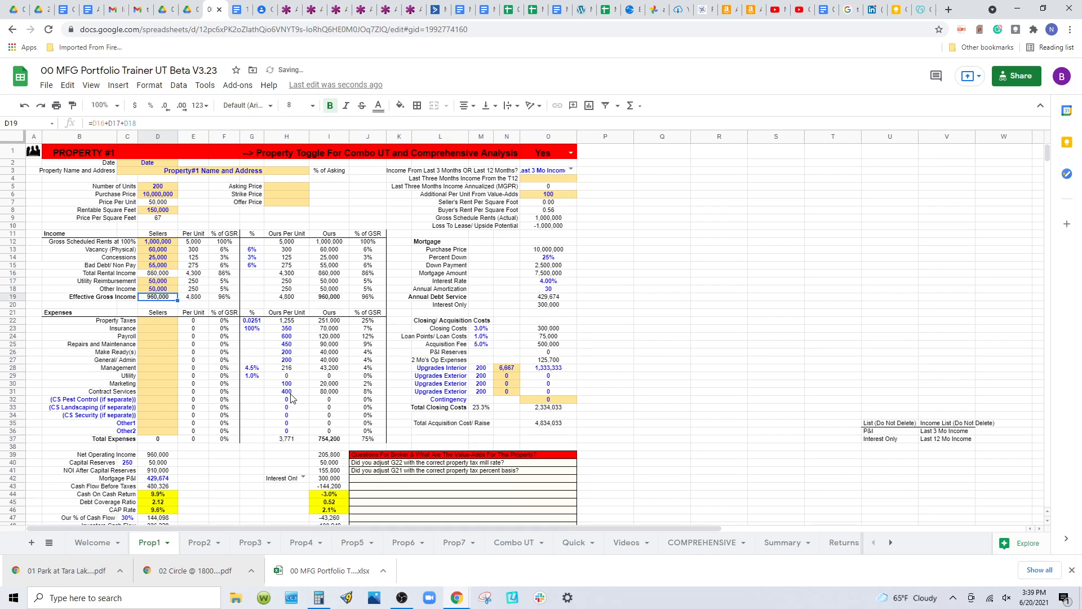
Enter the seller's property taxes as 100,000, and insurance and payroll as 50,000 each
left_click(151, 320)
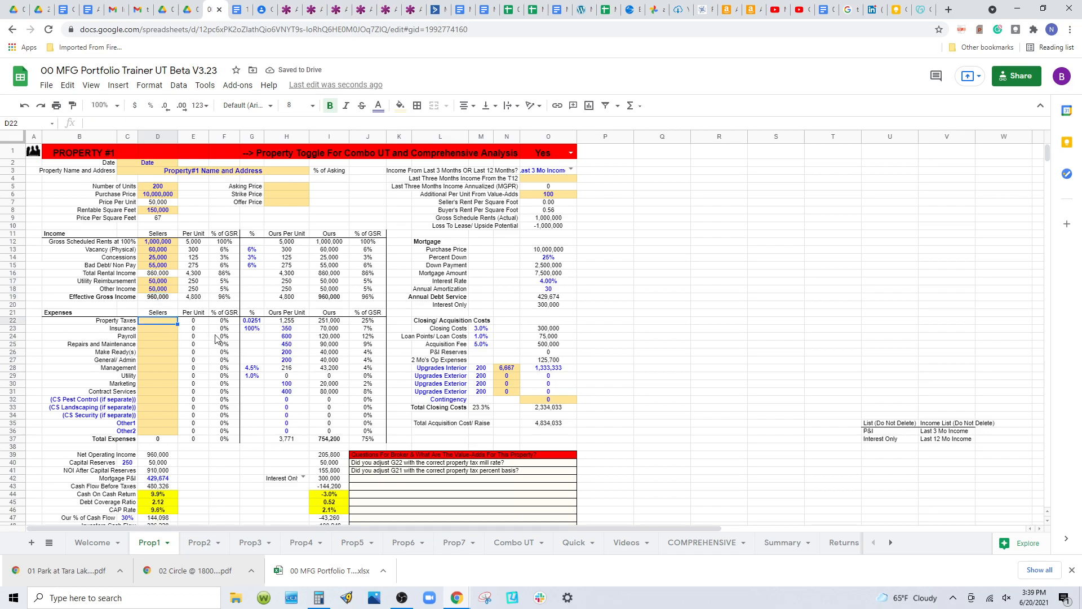
type("100000")
key("Return")
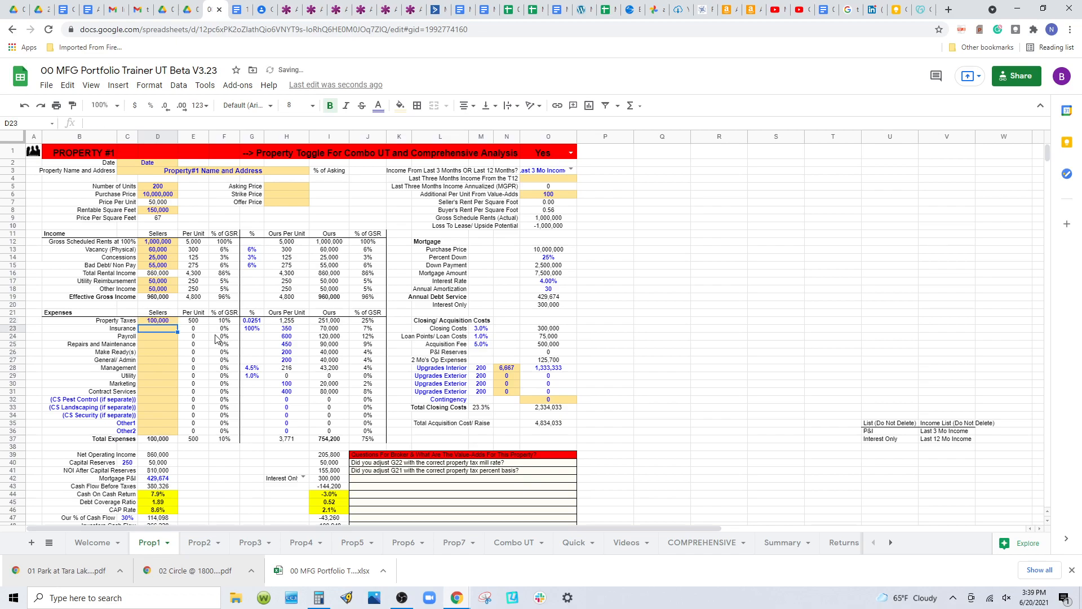
type("50000")
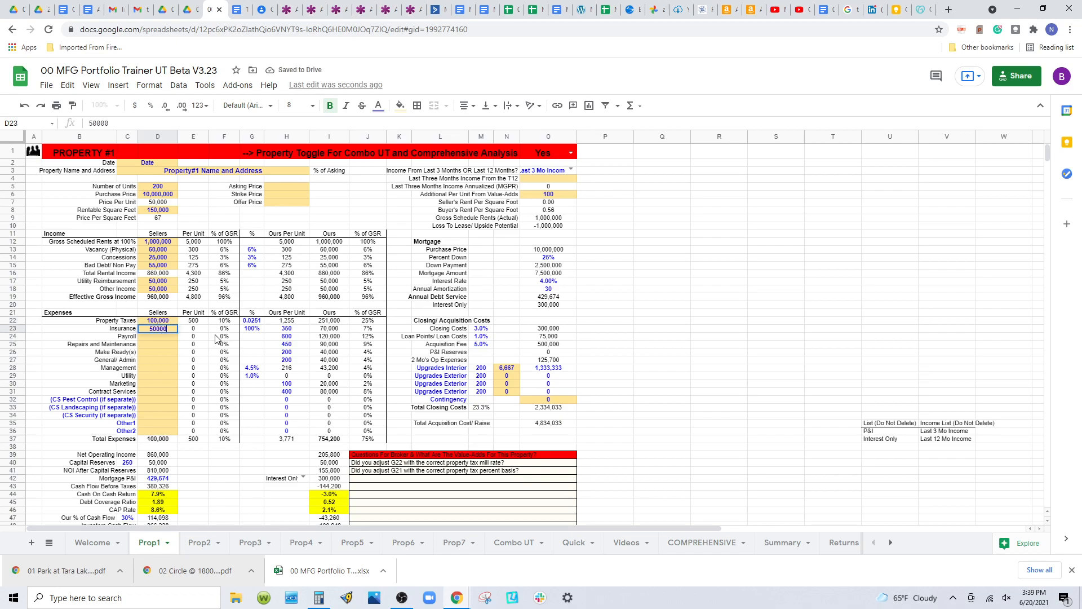
key("Return")
type("50000")
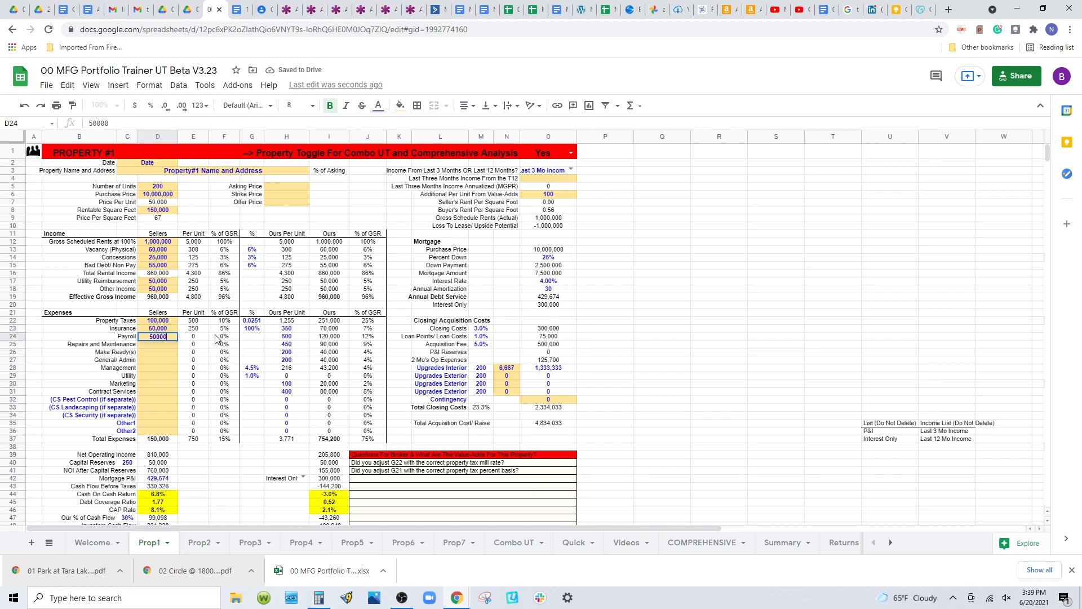
key("Return")
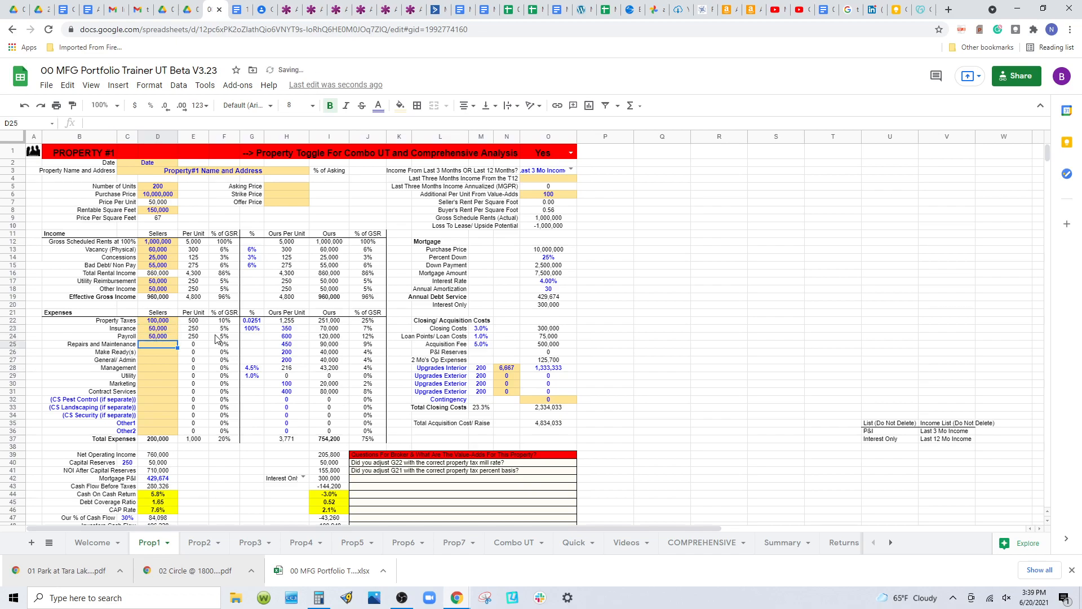
Set the seller's repairs and maintenance, make readies, general/admin and management expenses to 50,000 each
type("50000")
key("Return")
type("50000")
key("Return")
type("50000")
key("Return")
type("50000")
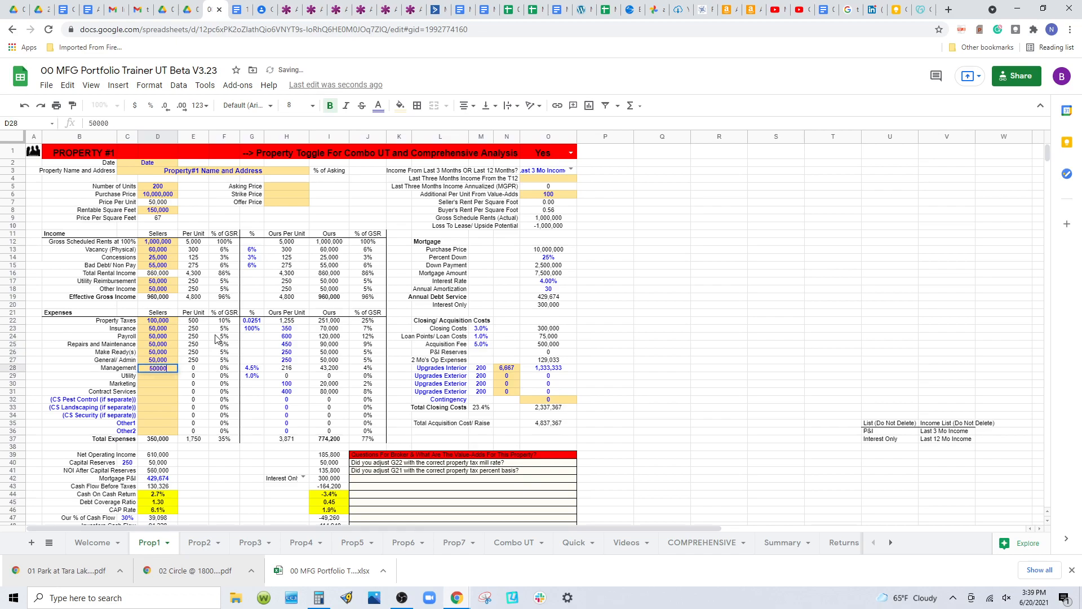
key("Return")
Enter the seller's utility expense as 100,000, marketing as 10,000 and contract services as 45,000
type("100000")
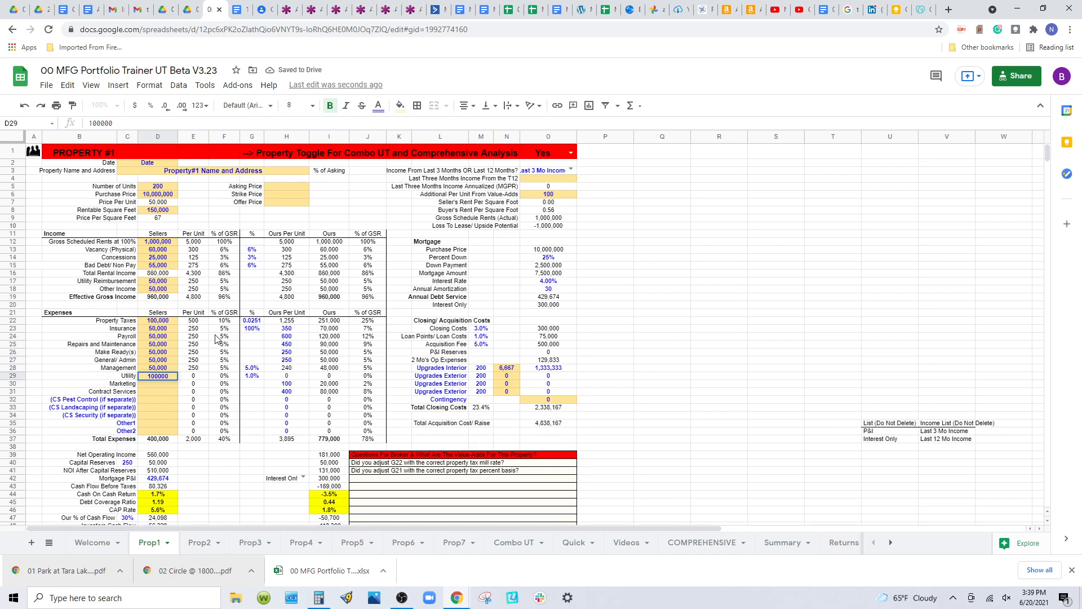
key("Return")
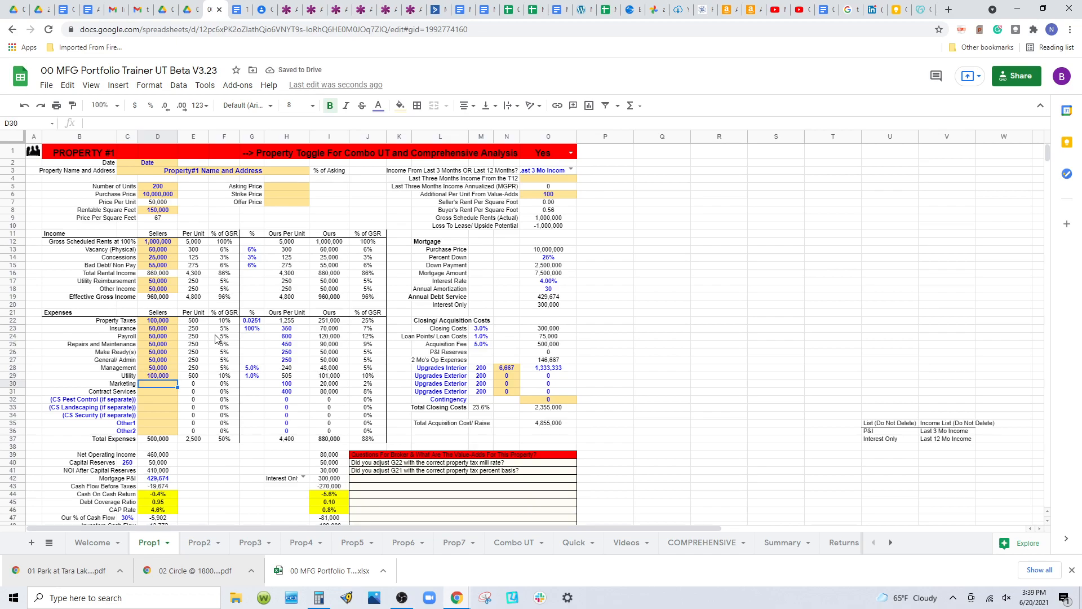
type("10000")
key("Return")
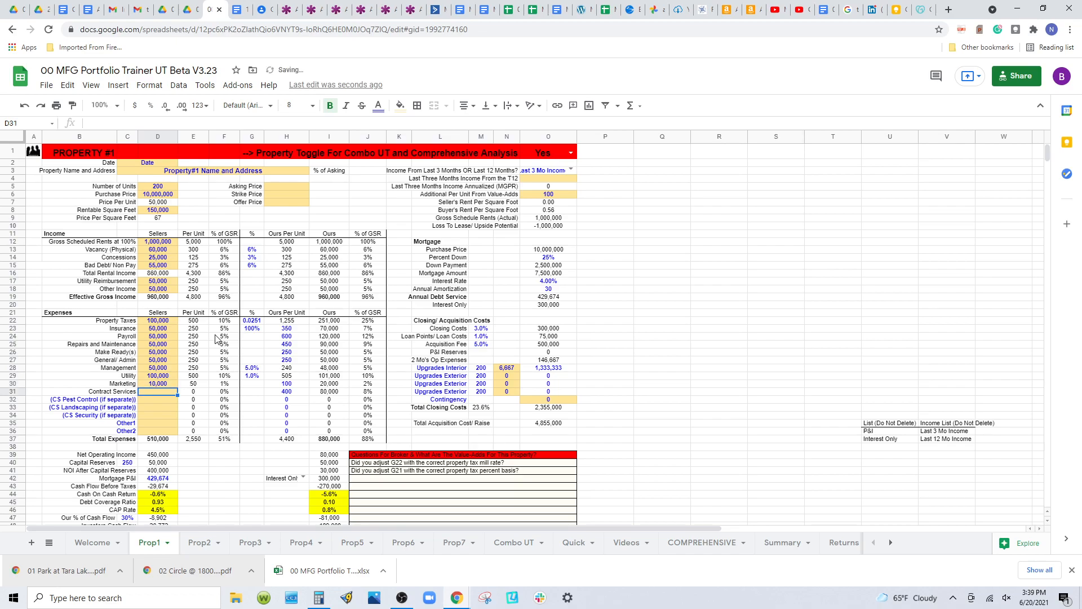
type("45000")
key("Return")
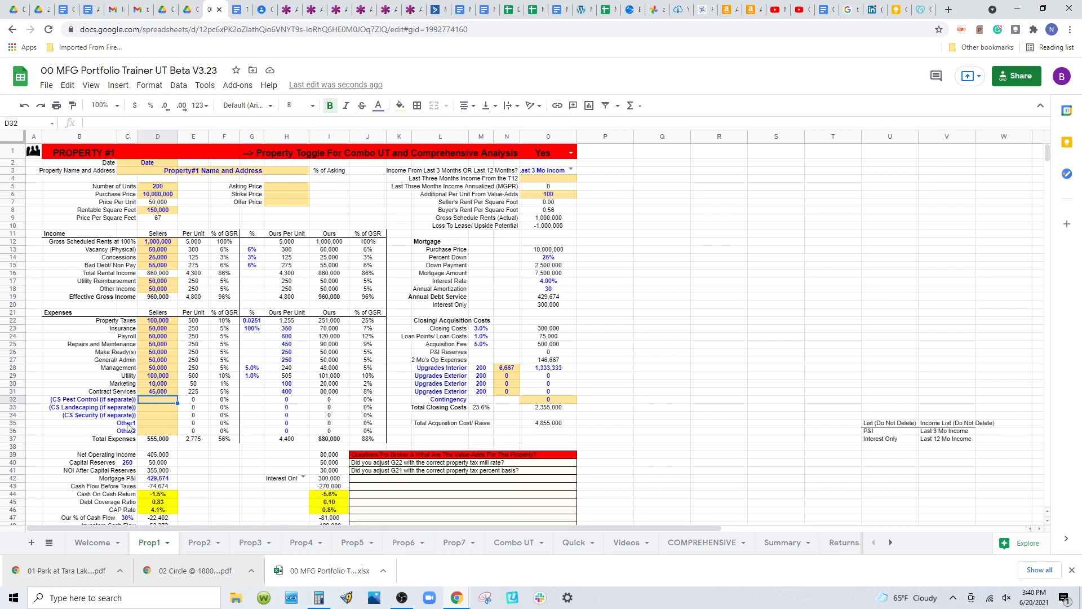
left_click(168, 392)
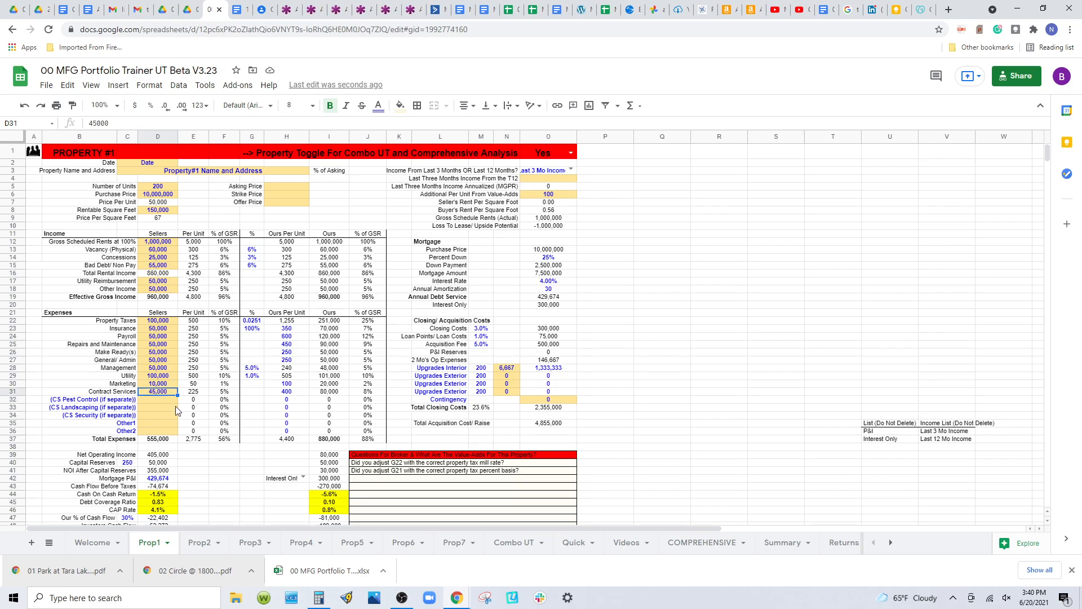
Set the asking price to 11,000,000, the strike price to 10,000,000 and the offer price to 9,000,000
left_click(266, 181)
left_click(272, 186)
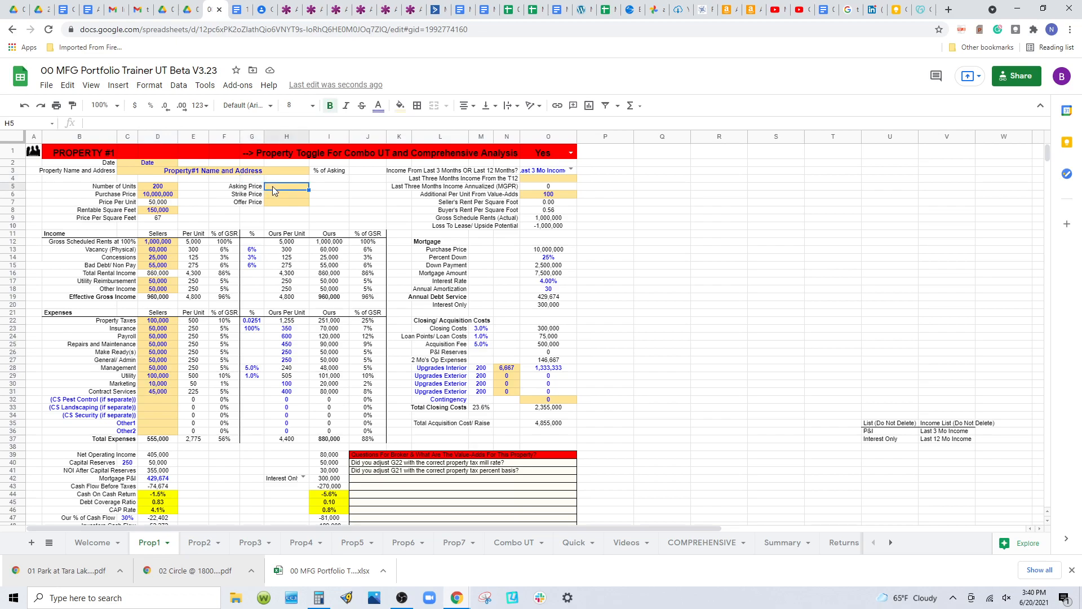
type("11000000")
key("Return")
type("100")
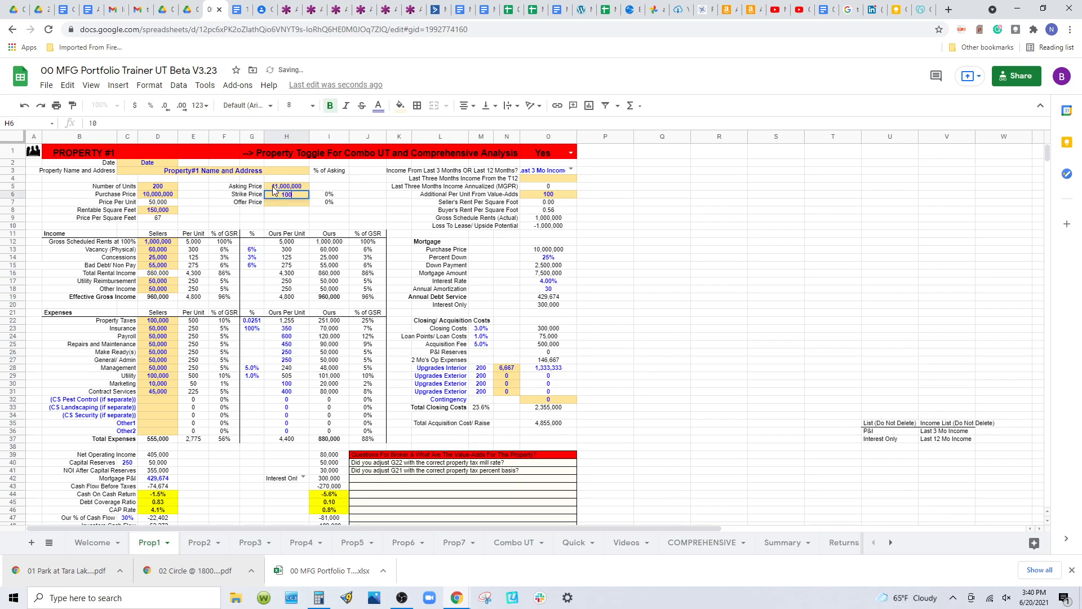
type("00000")
key("Return")
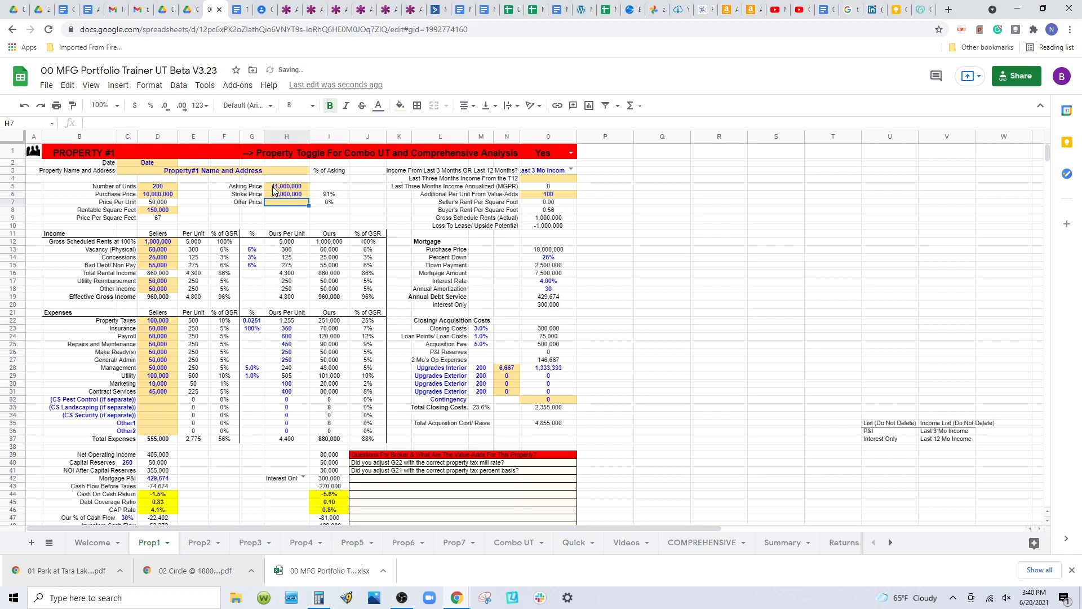
type("9000000")
key("Return")
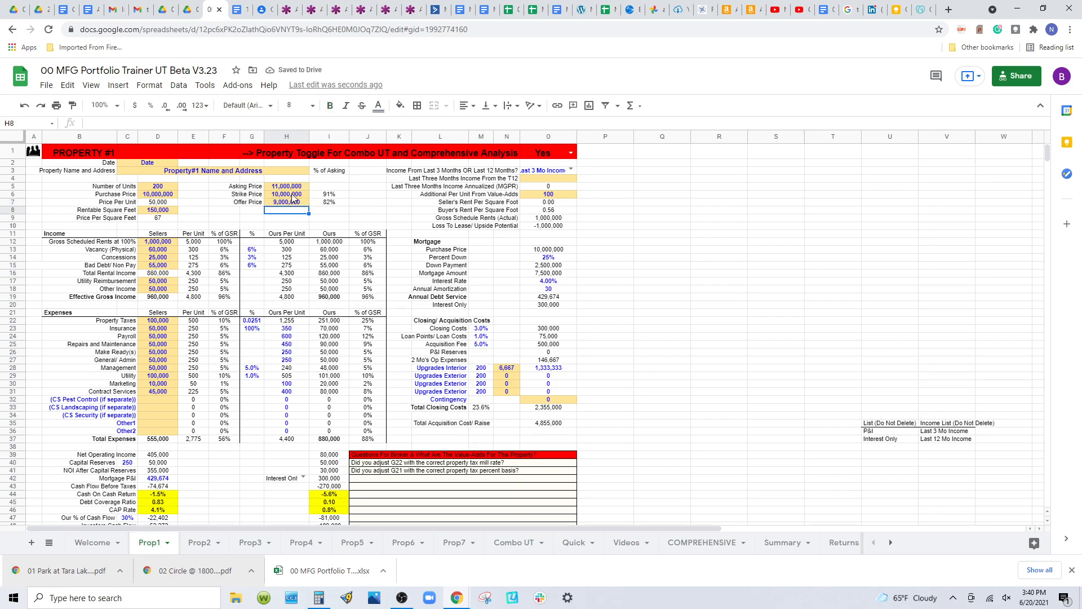
Review the asking price, the offer price and the offer's percentage of asking
left_click(291, 188)
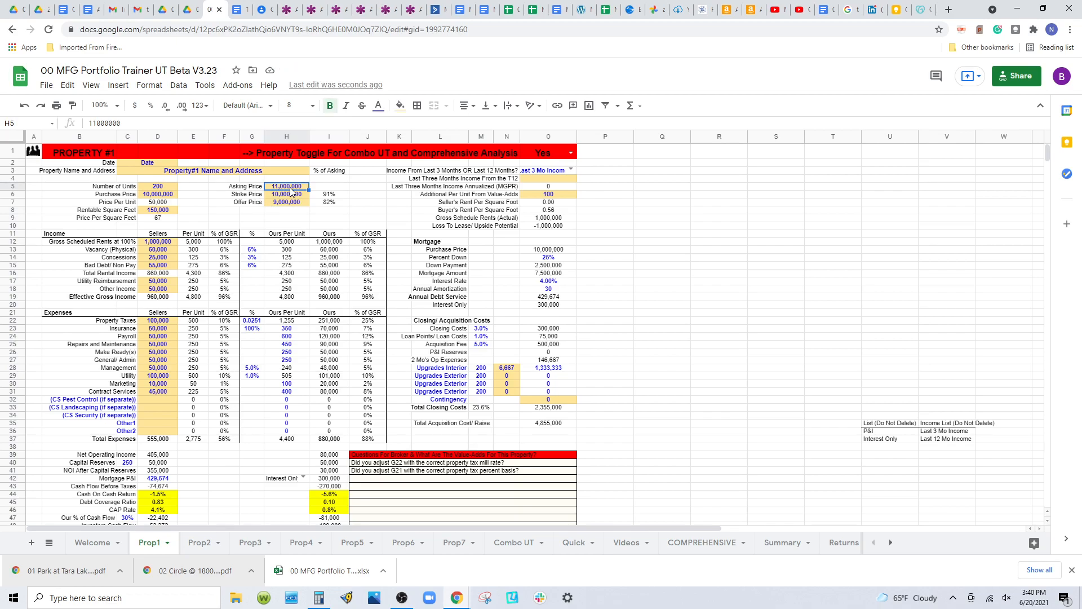
left_click(277, 206)
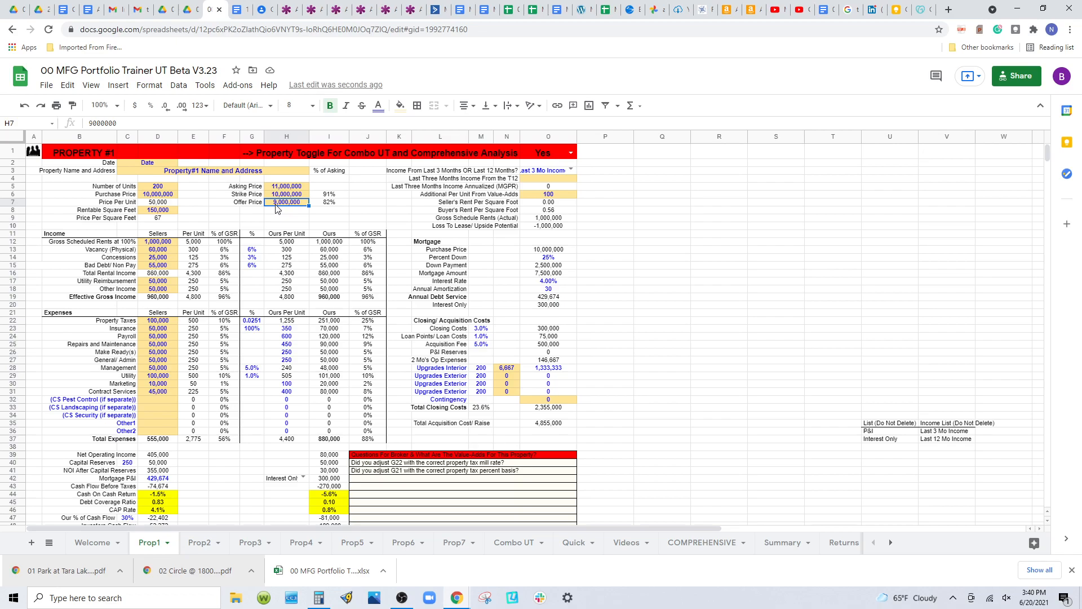
left_click(330, 204)
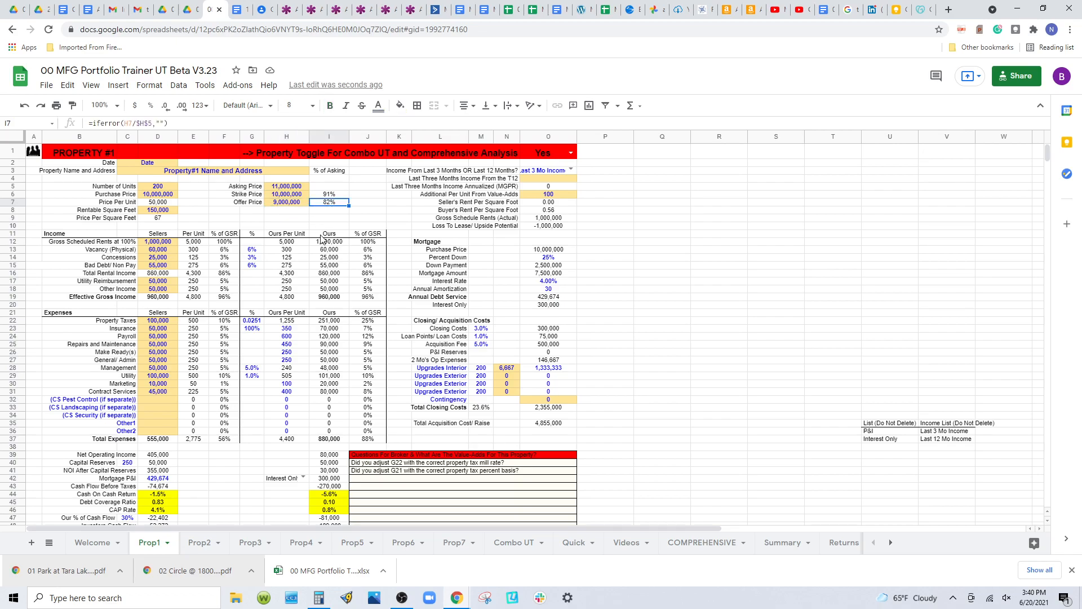
Enter 300,000 as the last three months' income from the T12
left_click(302, 195)
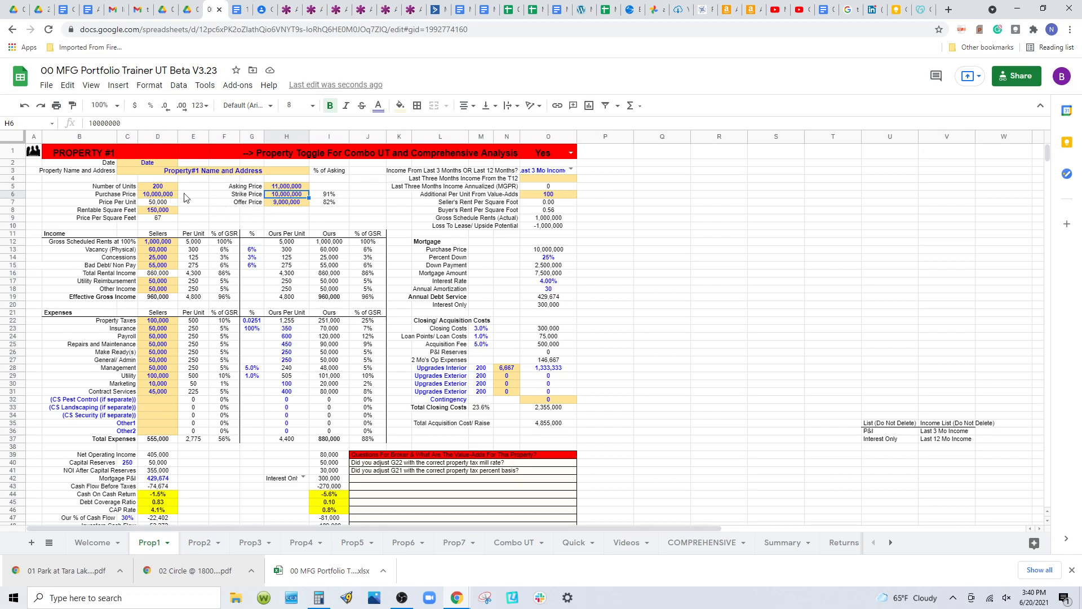
left_click(540, 178)
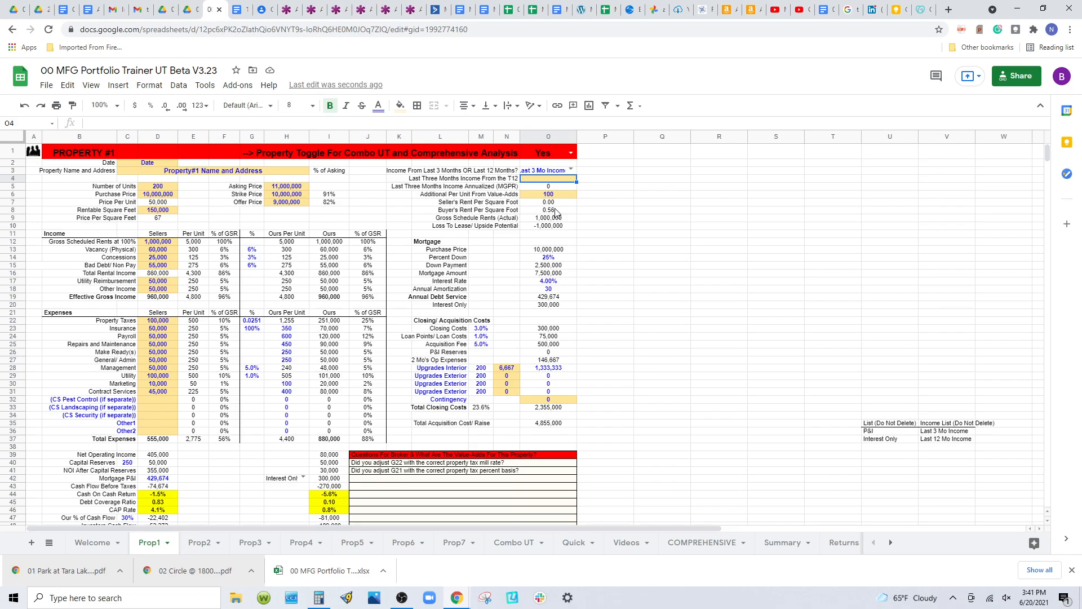
type("300000")
key("Return")
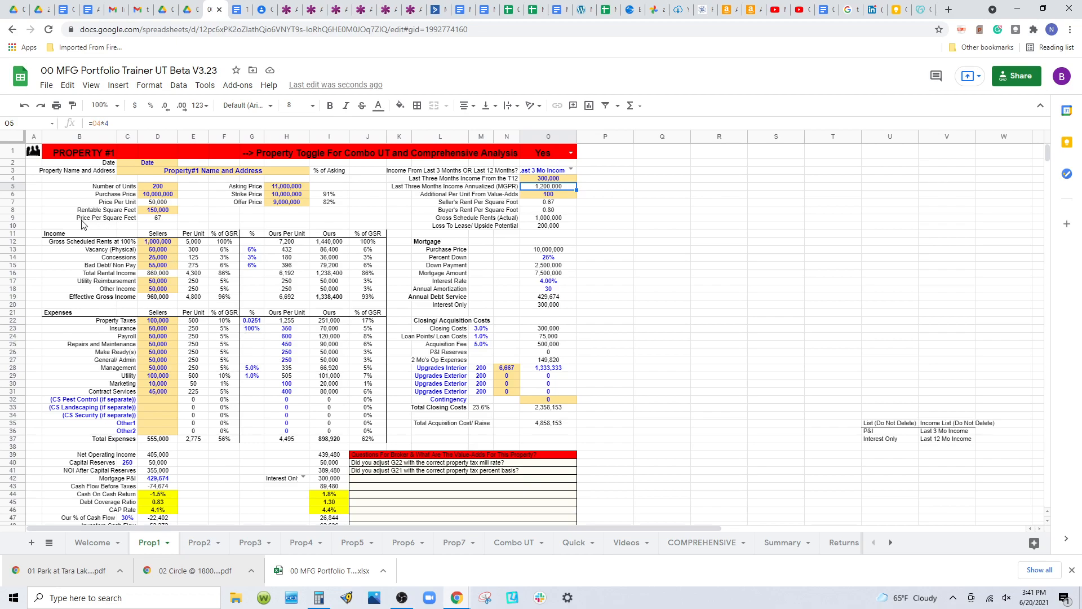
Examine the seller's vacancy, our vacancy and the formula behind our gross scheduled rents against the last three months' income
left_click(151, 252)
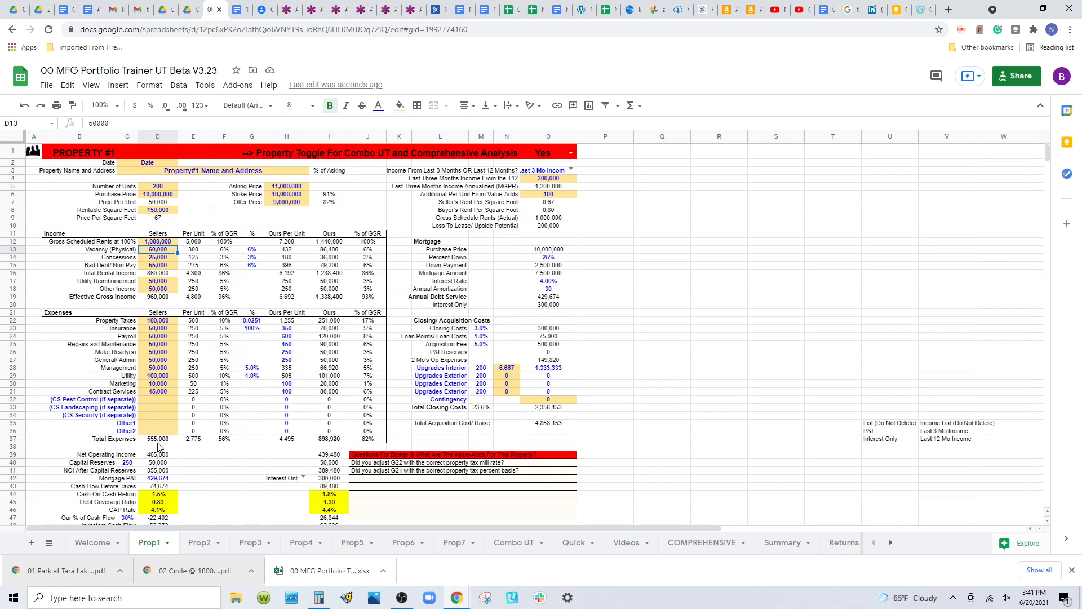
left_click(331, 137)
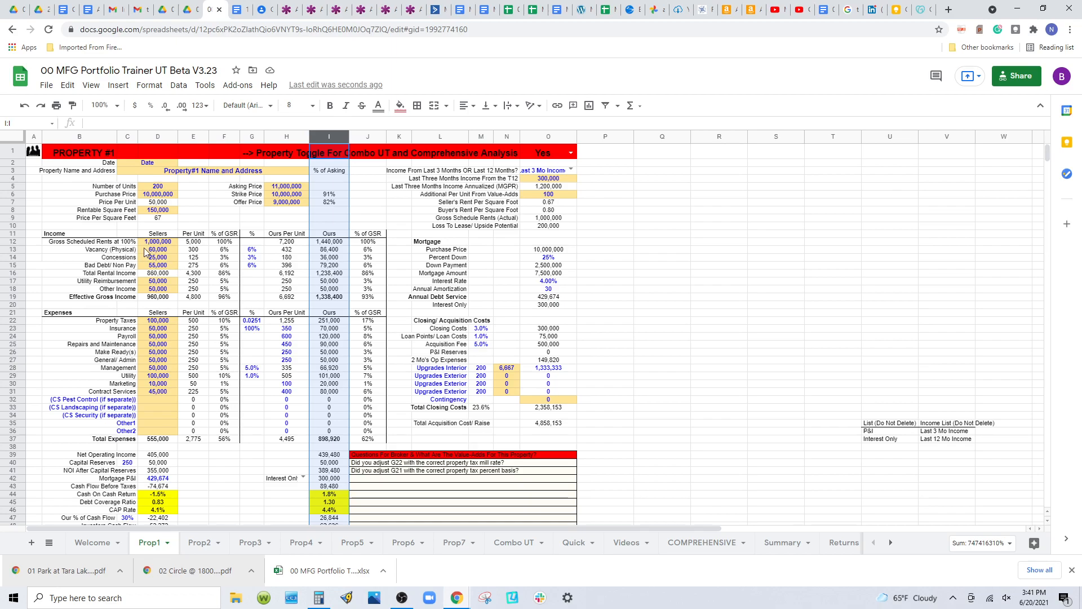
left_click(248, 251)
left_click(317, 251)
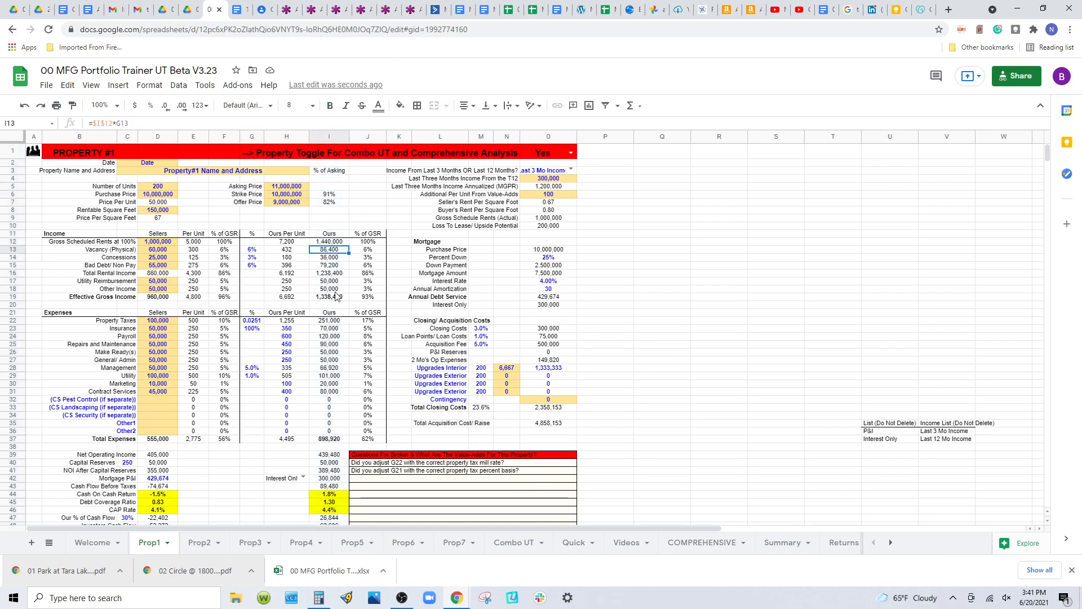
left_click(338, 242)
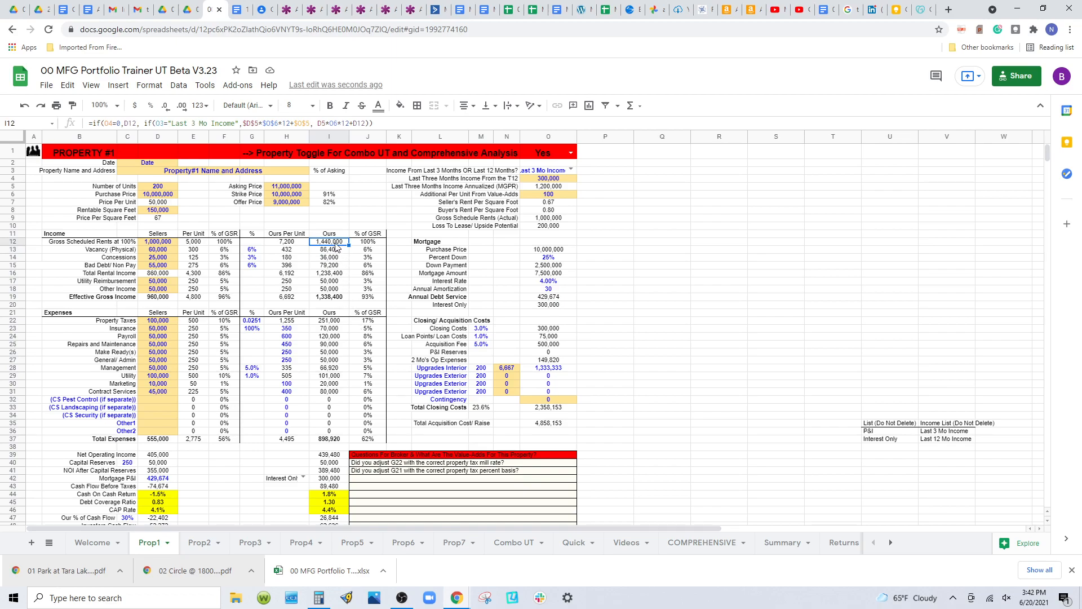
left_click(548, 179)
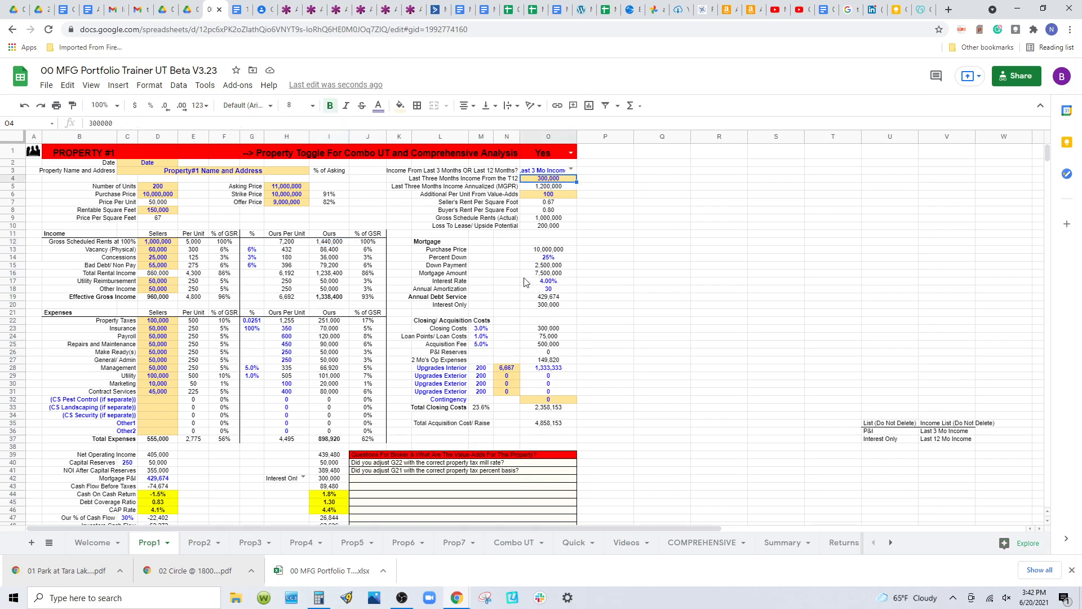
Switch the income basis to Last 12 Mo Income and back to Last 3 Mo Income
left_click(572, 170)
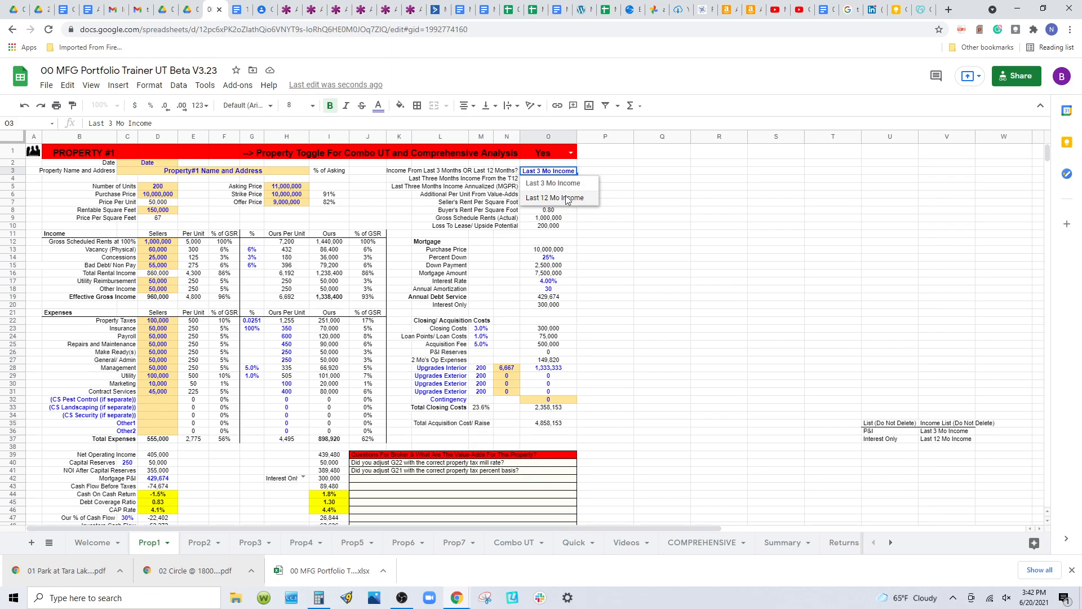
left_click(567, 199)
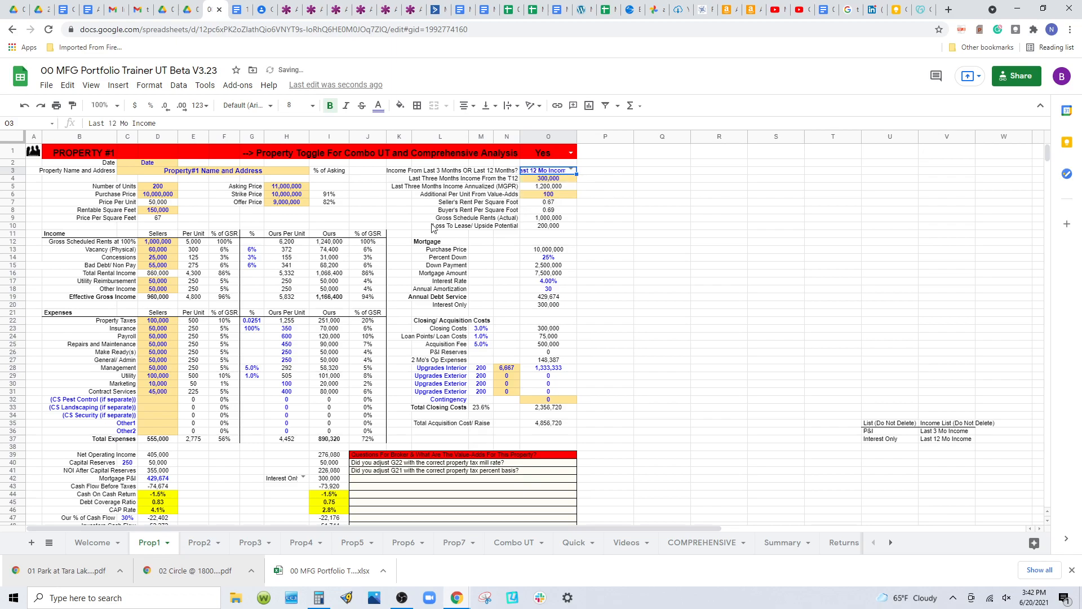
left_click(572, 170)
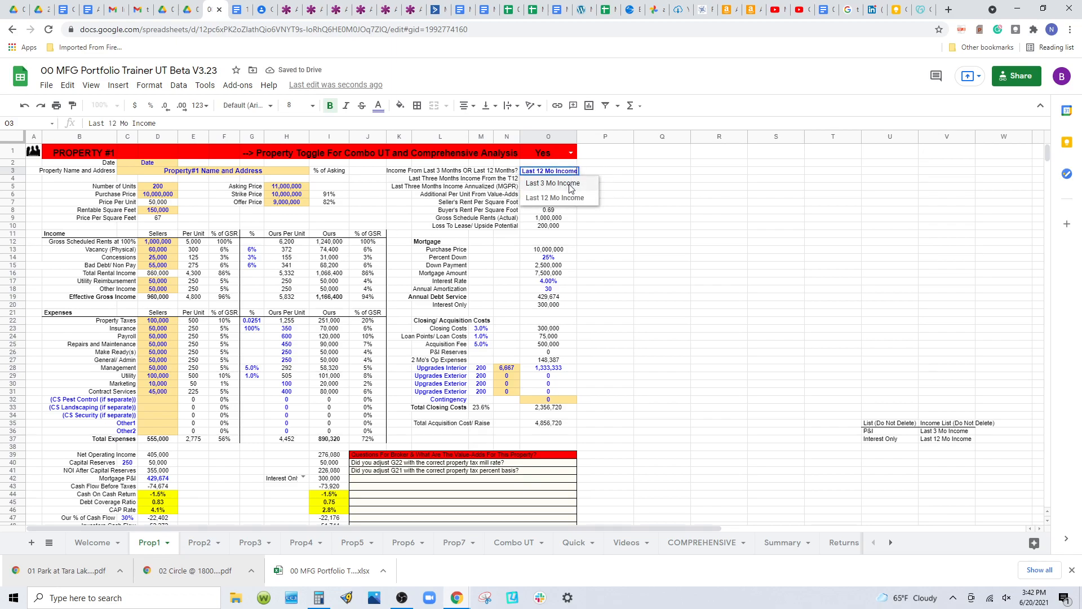
left_click(571, 184)
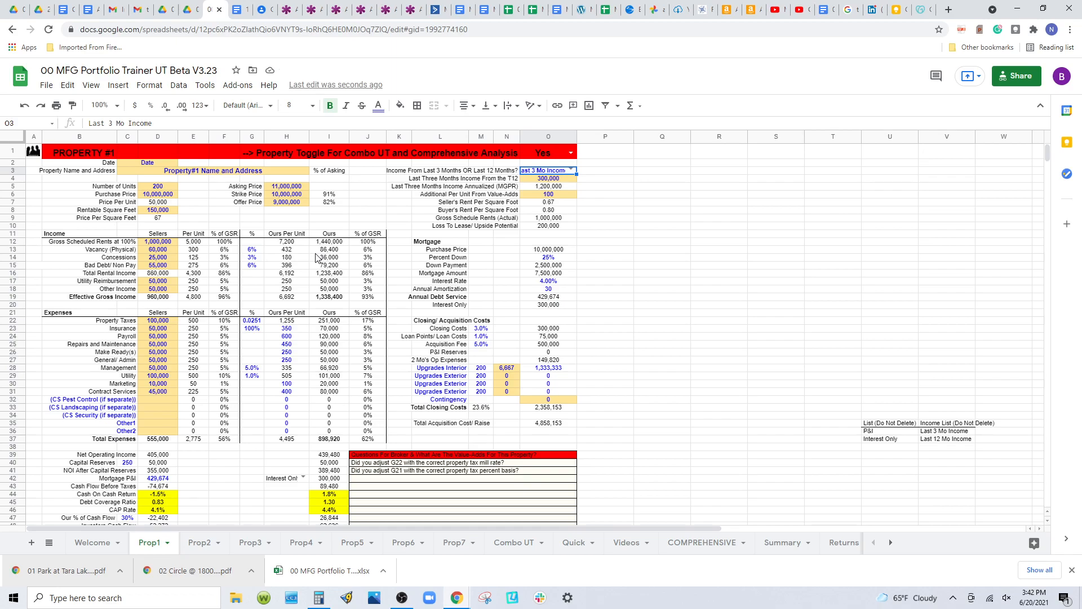
Compare the last three months' income and its annualized figure with our gross scheduled rents
left_click(541, 179)
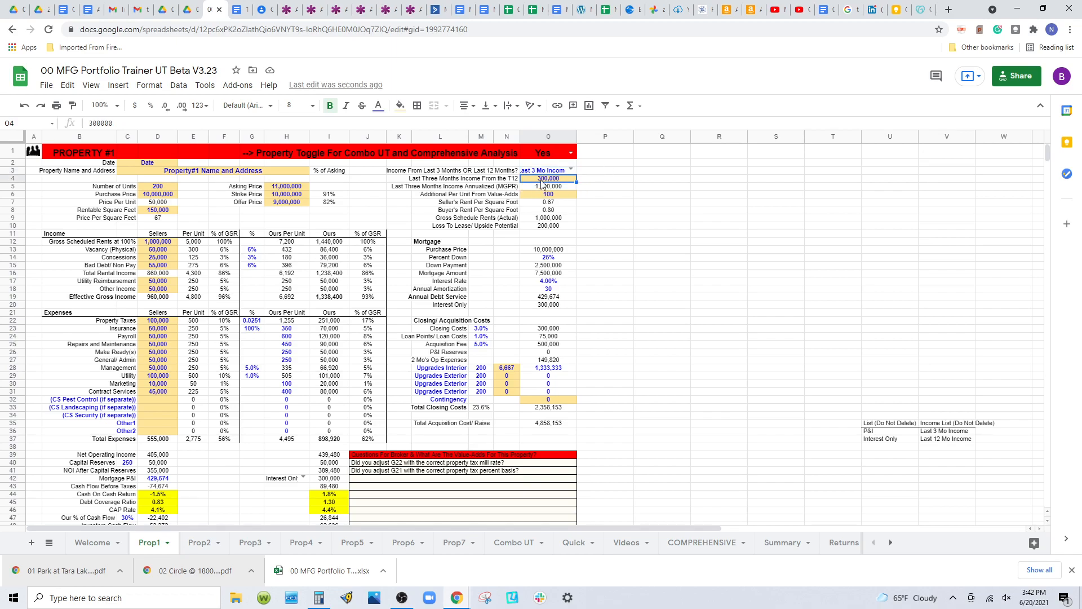
left_click(340, 244)
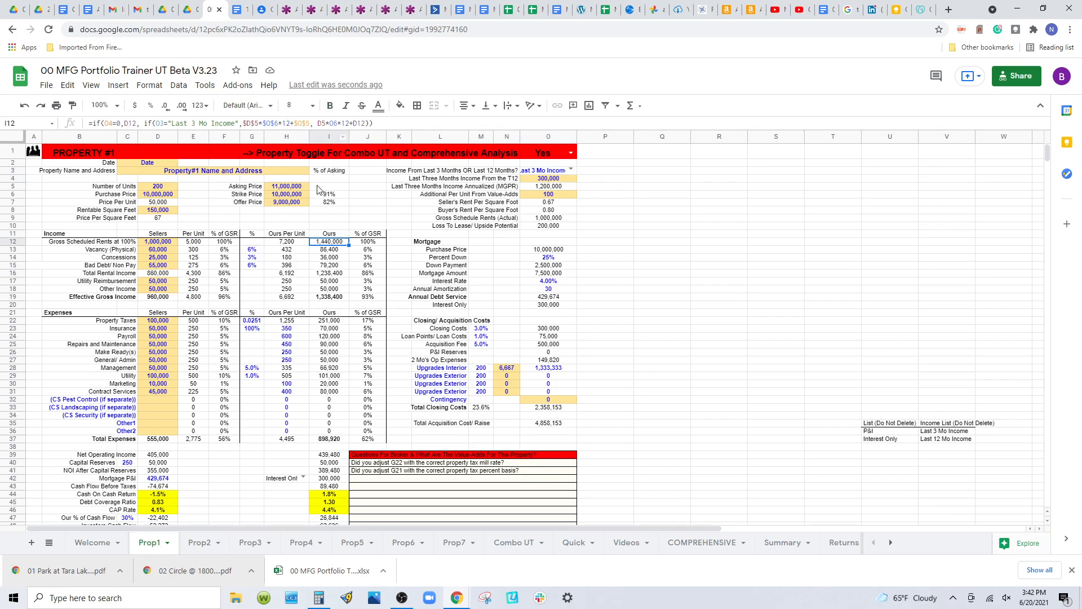
left_click(545, 189)
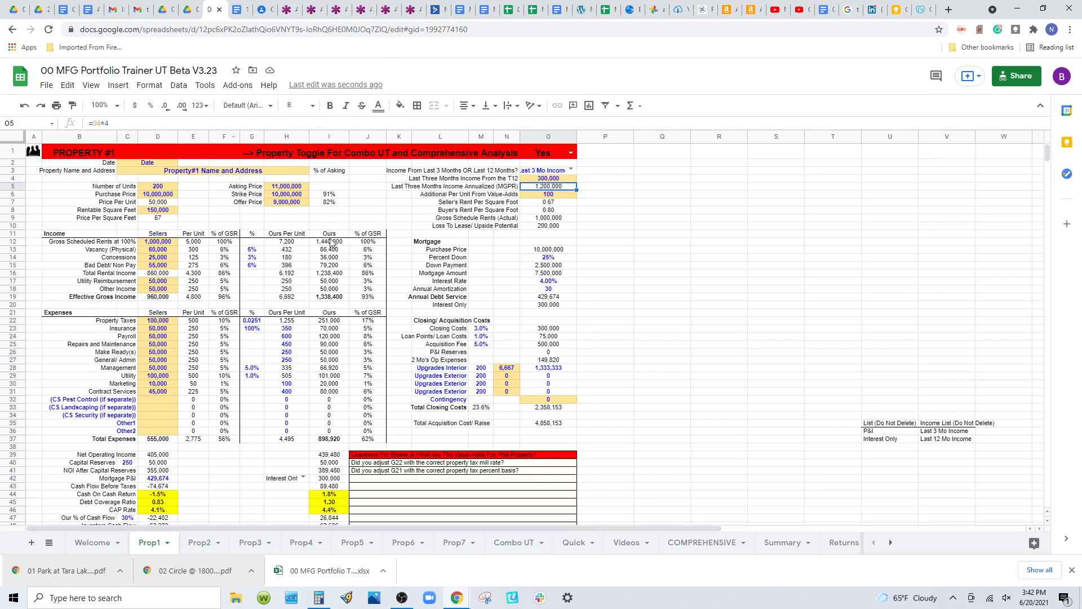
left_click(331, 243)
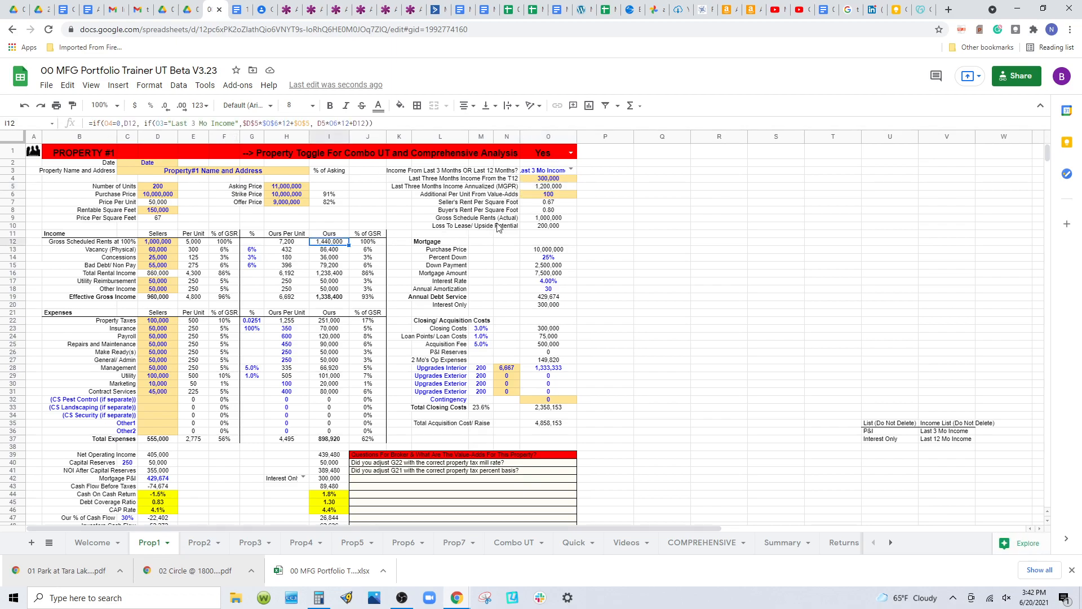
Set the additional per unit from value-adds to 0
left_click(550, 195)
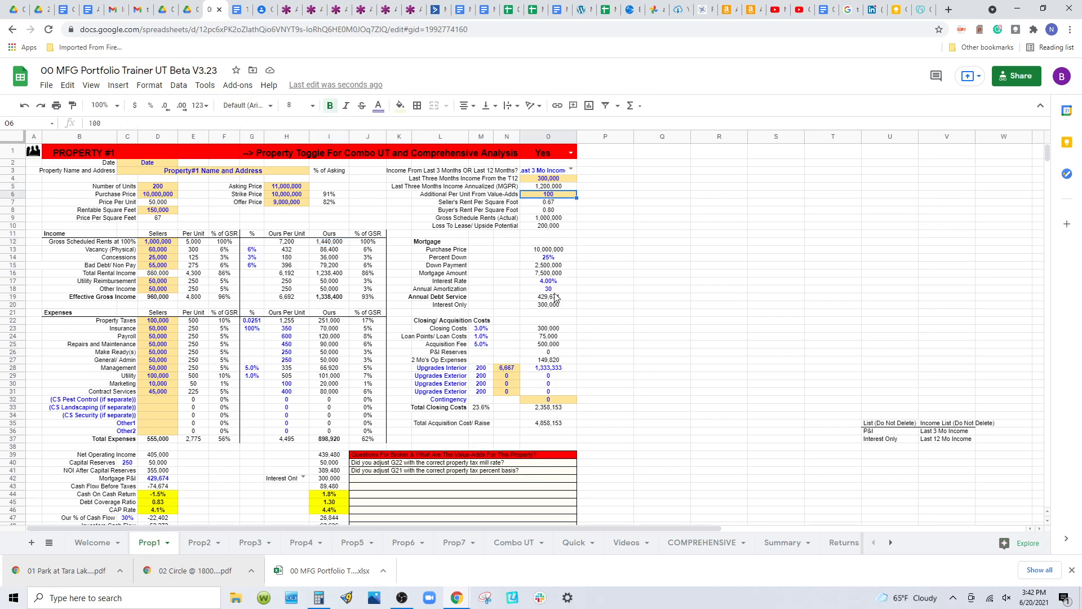
type("0")
key("Return")
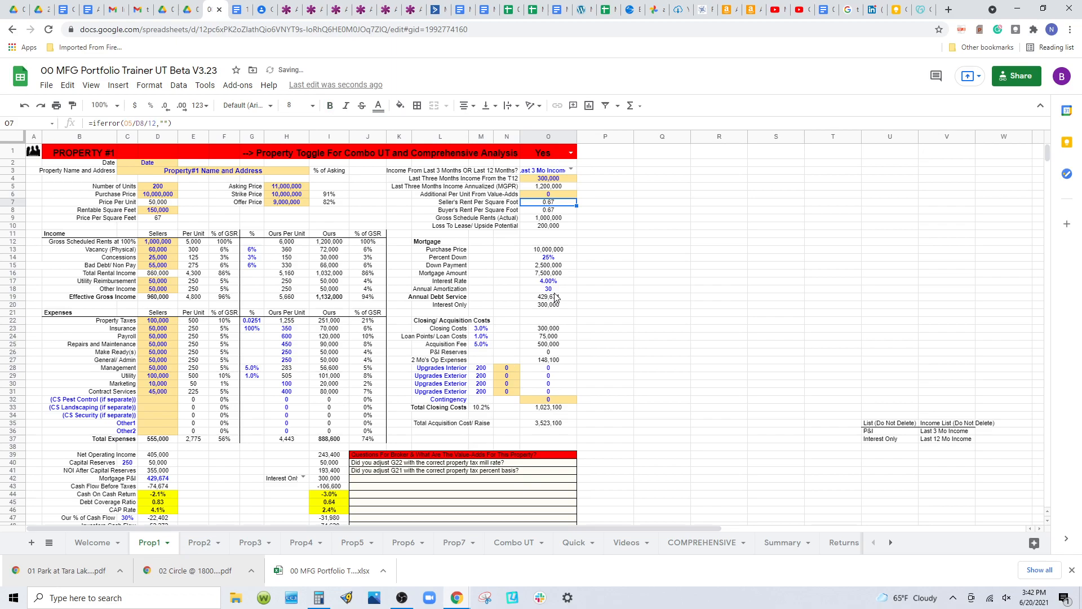
Change the income basis to Last 12 Mo Income and compare our gross scheduled rents with the seller's
left_click(572, 170)
left_click(563, 198)
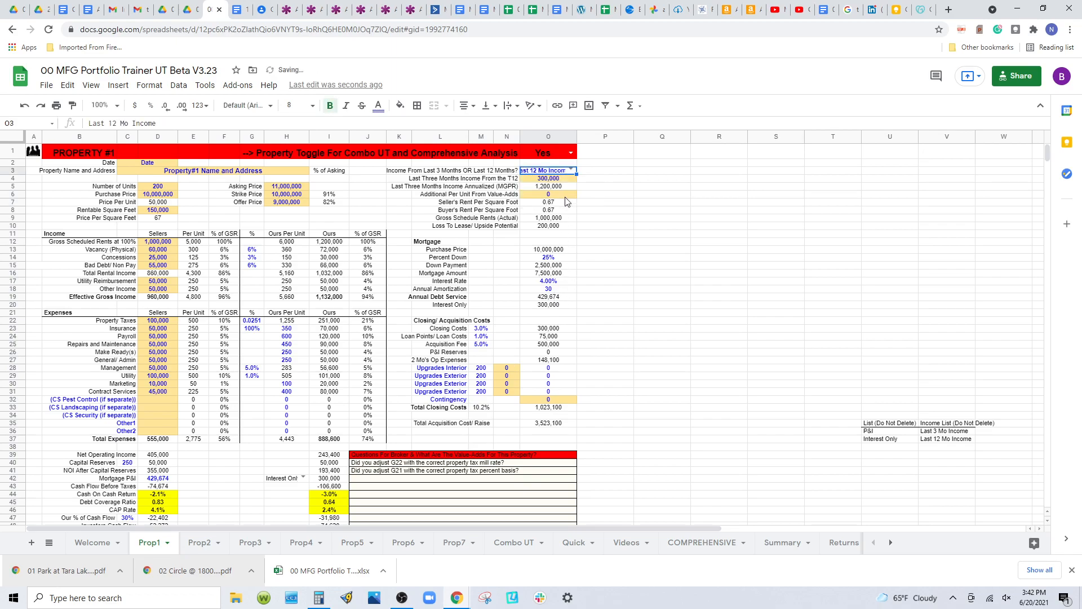
left_click(340, 244)
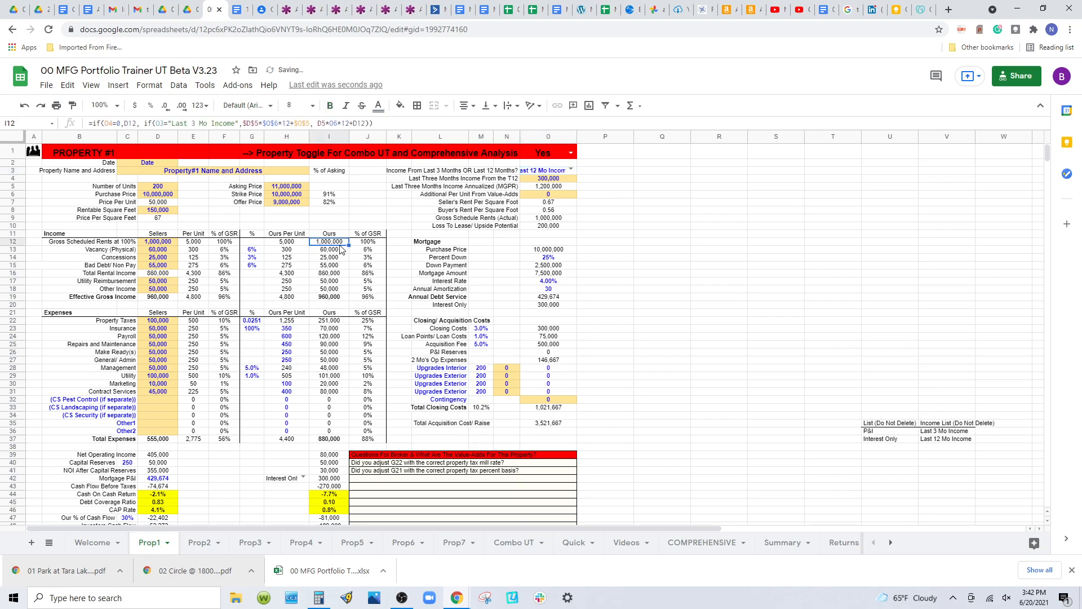
left_click(163, 242)
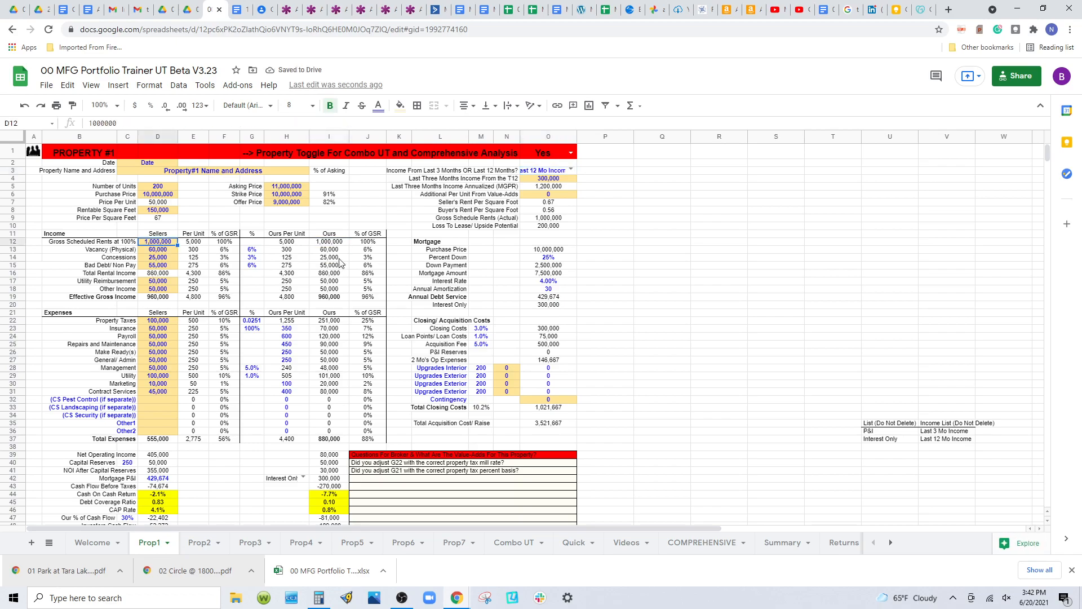
Set the additional per unit from value-adds to 100 and check the formula behind our gross scheduled rents
left_click(551, 197)
type("100")
key("Return")
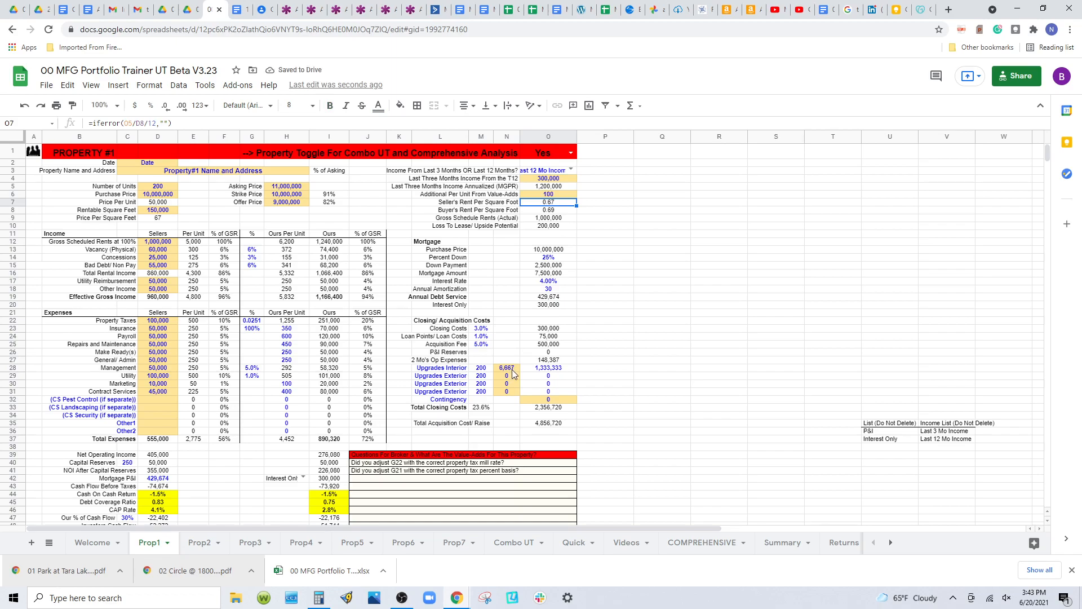
left_click(554, 196)
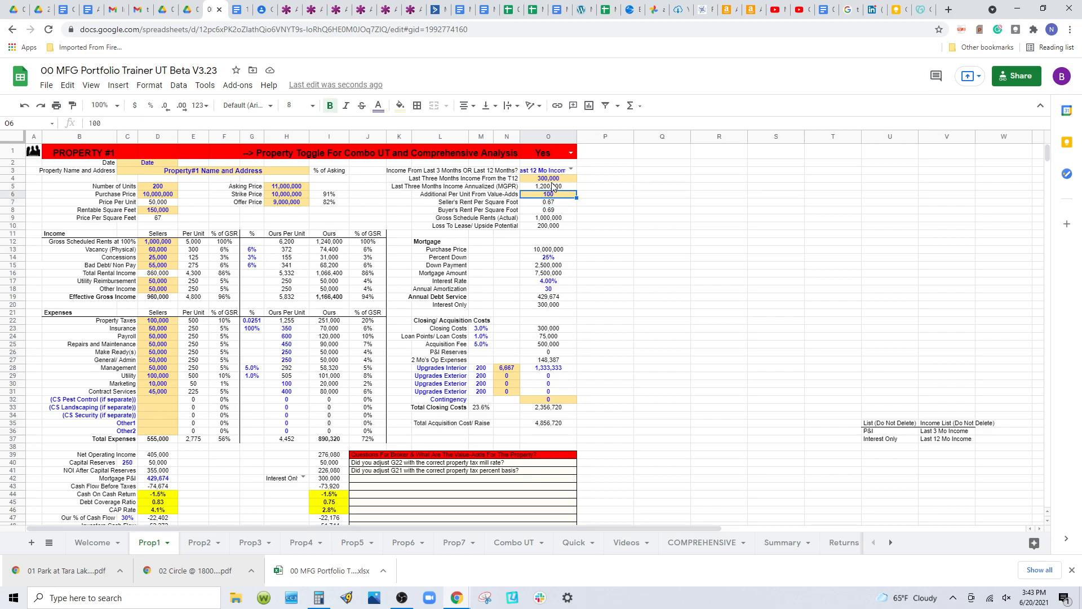
left_click(556, 180)
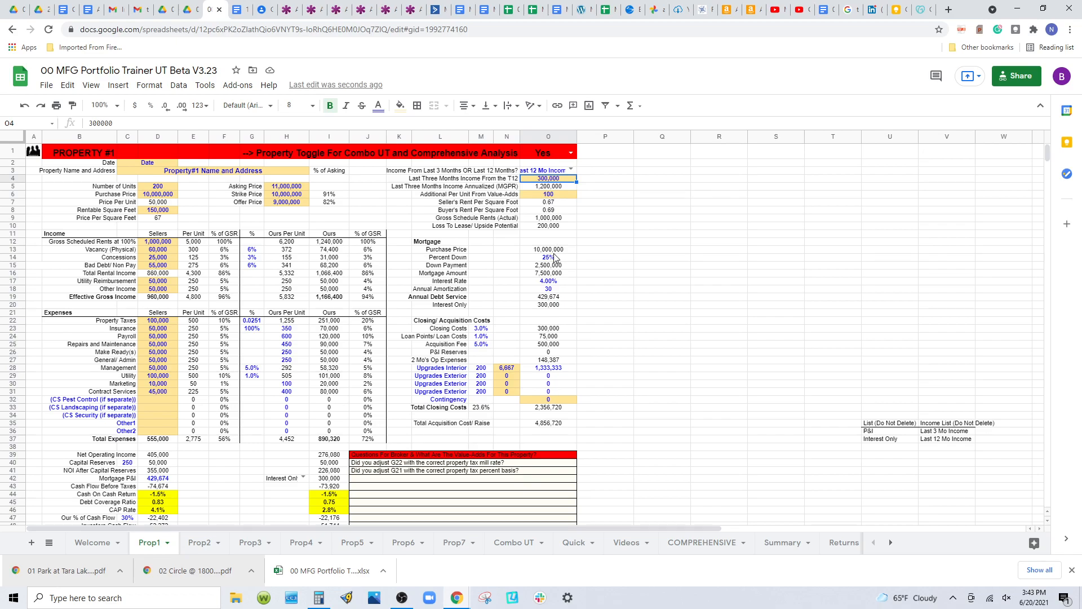
left_click(330, 243)
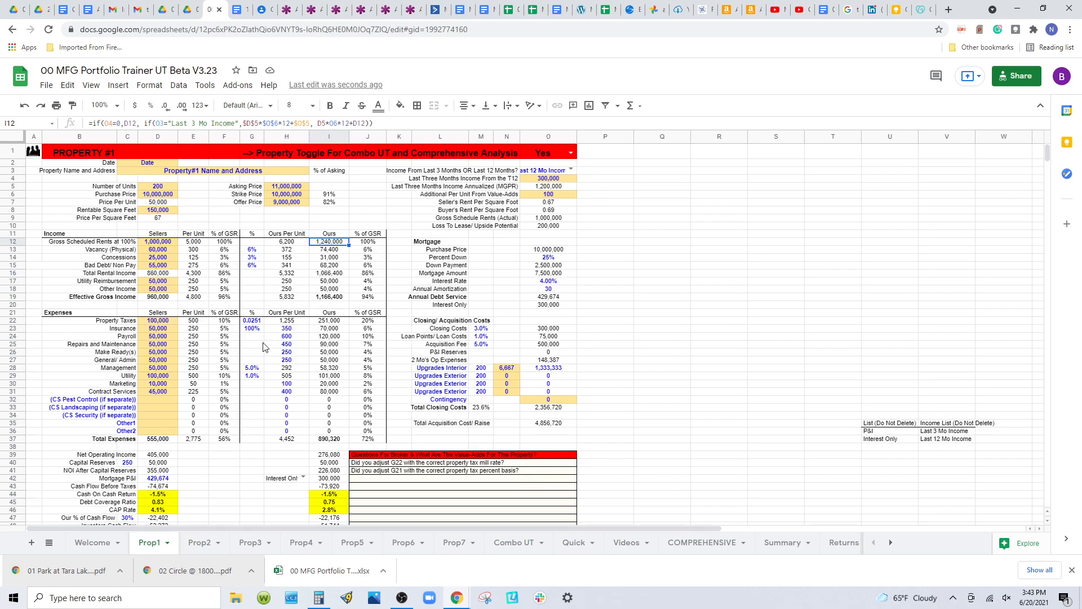
Set the seller's physical vacancy to 40,000 and check the formula behind our vacancy percentage
scroll(263, 347, "down", 8)
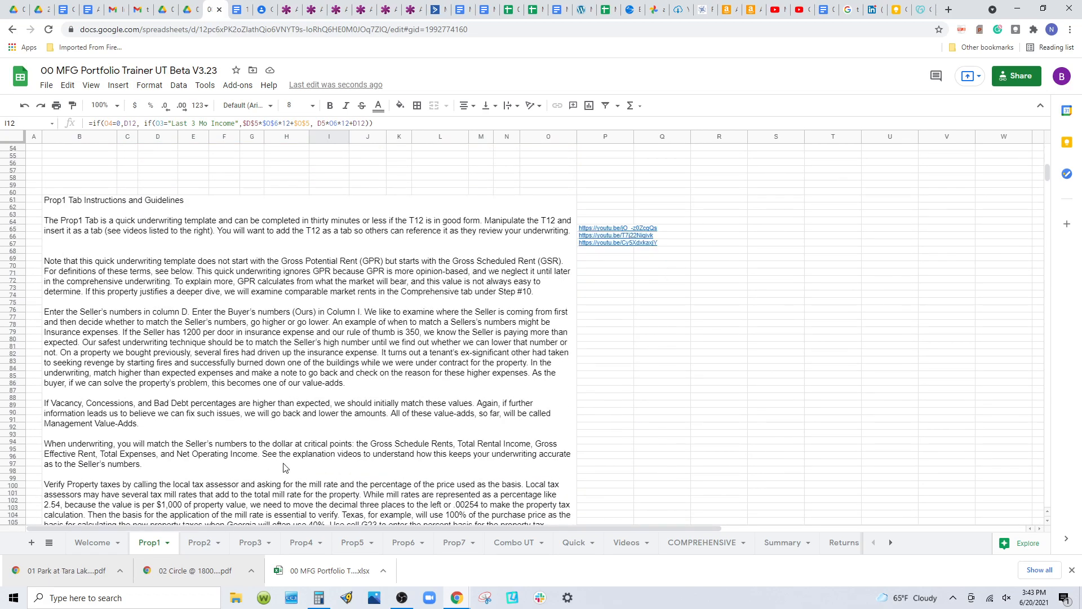
scroll(285, 468, "up", 8)
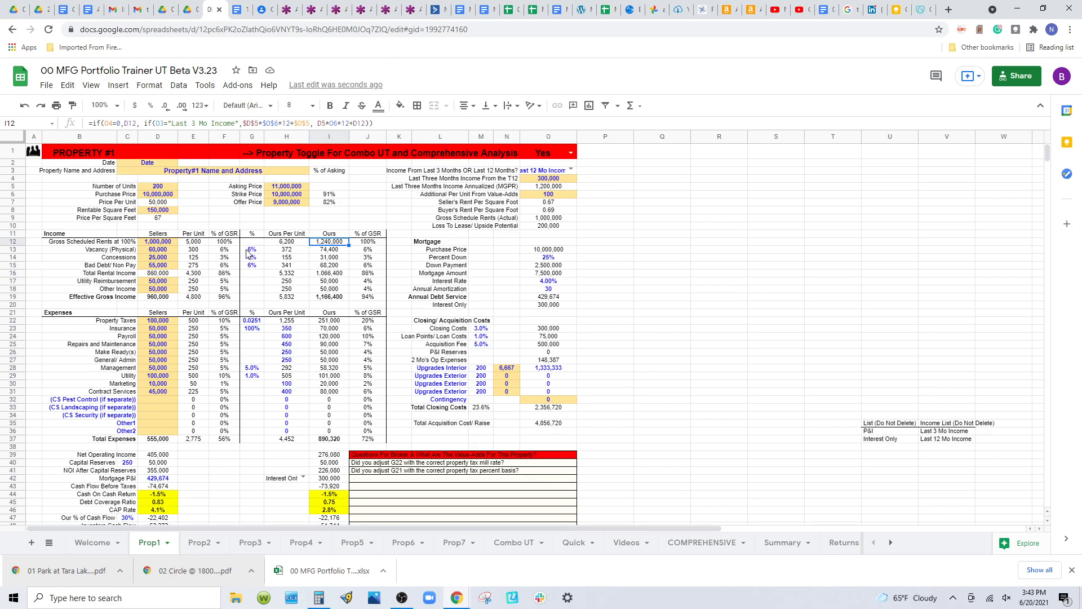
left_click(151, 251)
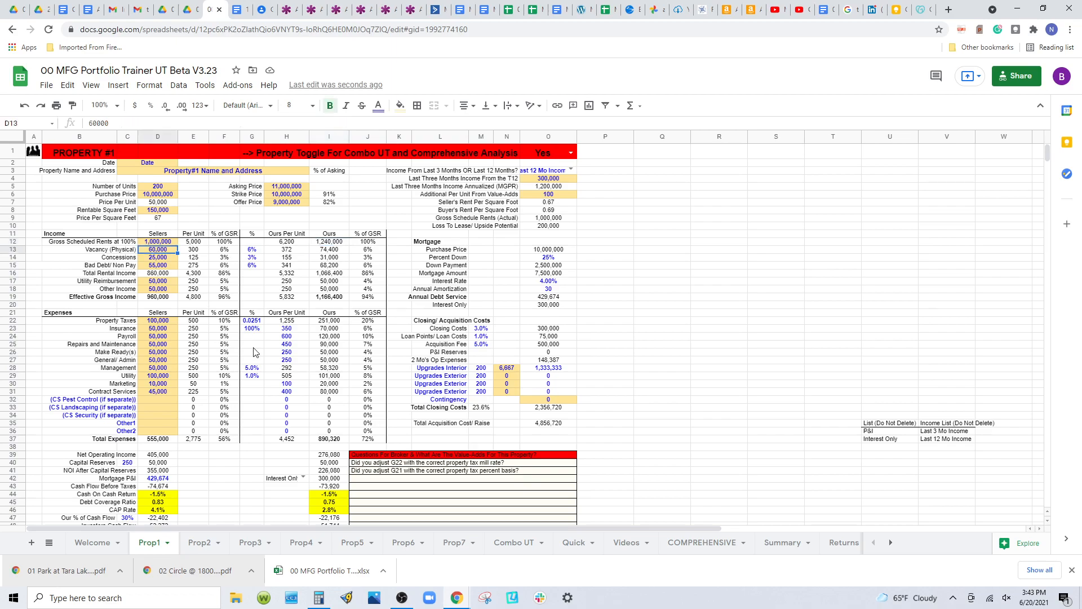
type("40000")
key("Return")
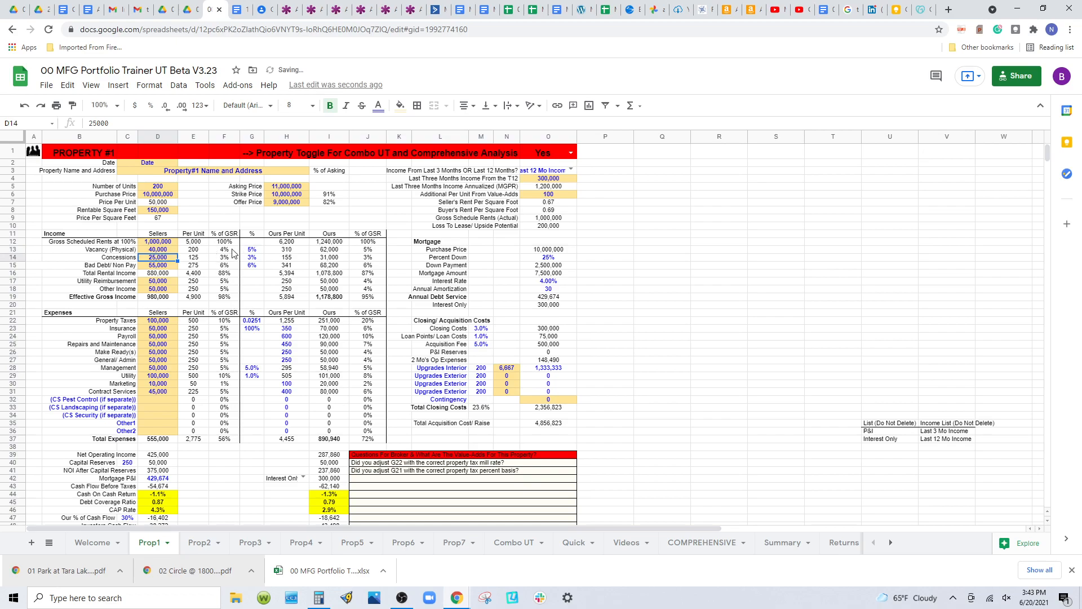
left_click(250, 250)
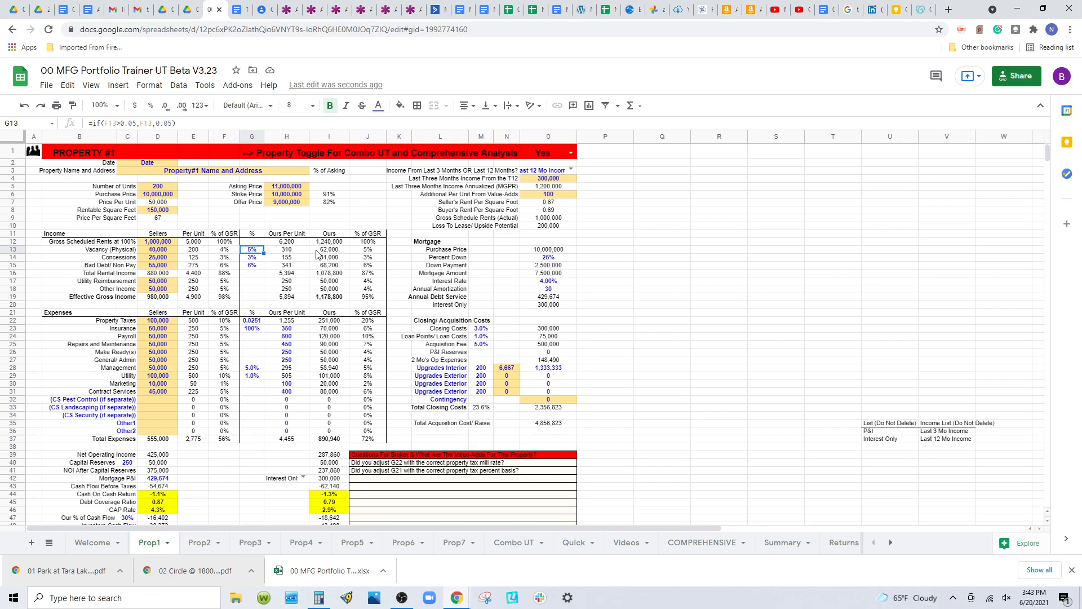
Set the seller's physical vacancy to 20,000 and check its percentage of GSR
left_click(163, 250)
type("20000")
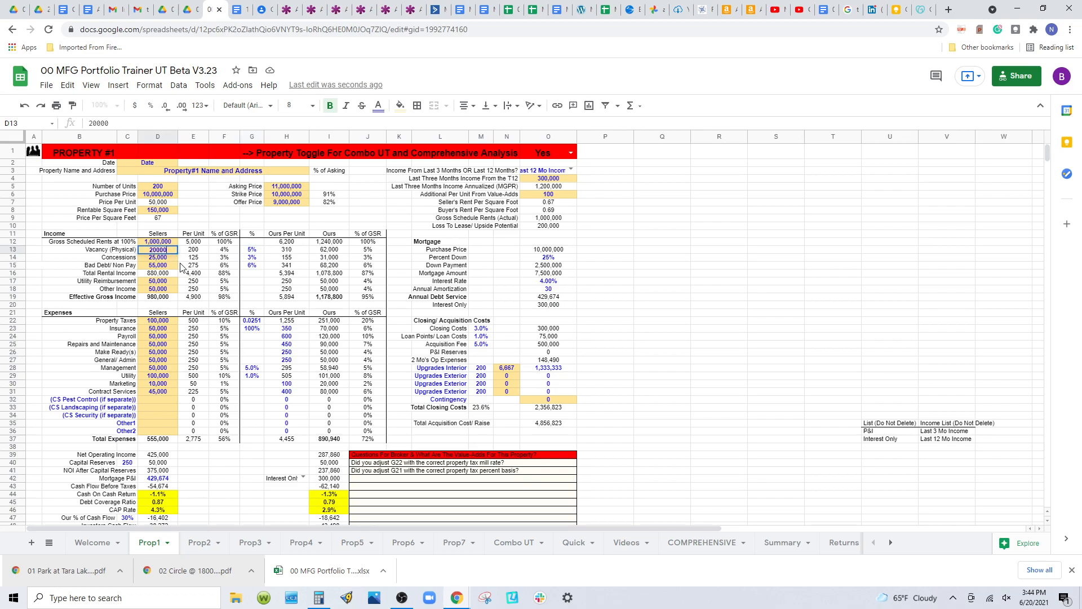
key("Return")
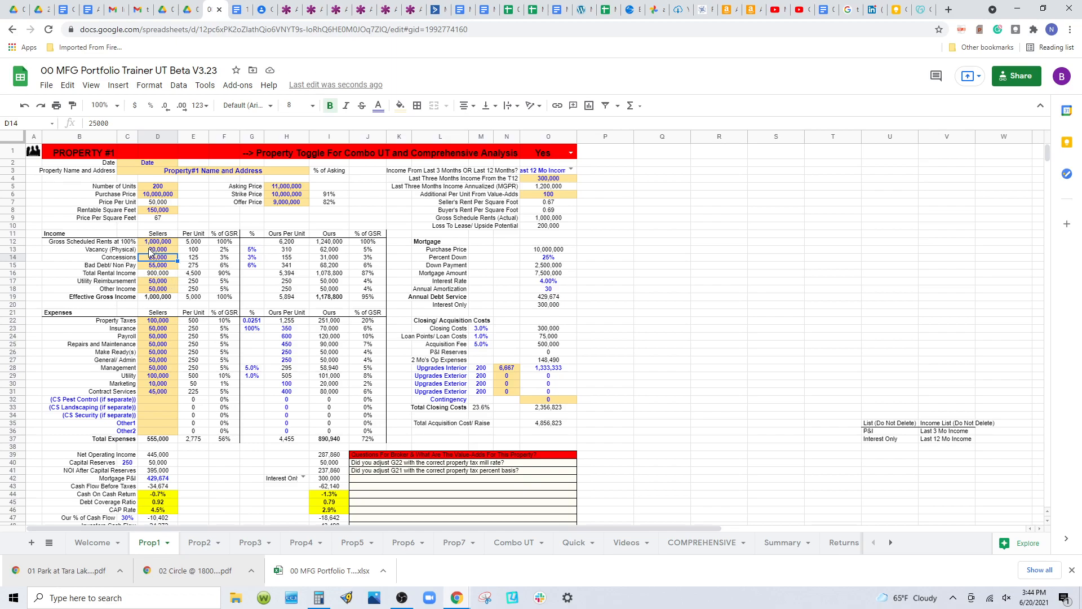
left_click(219, 250)
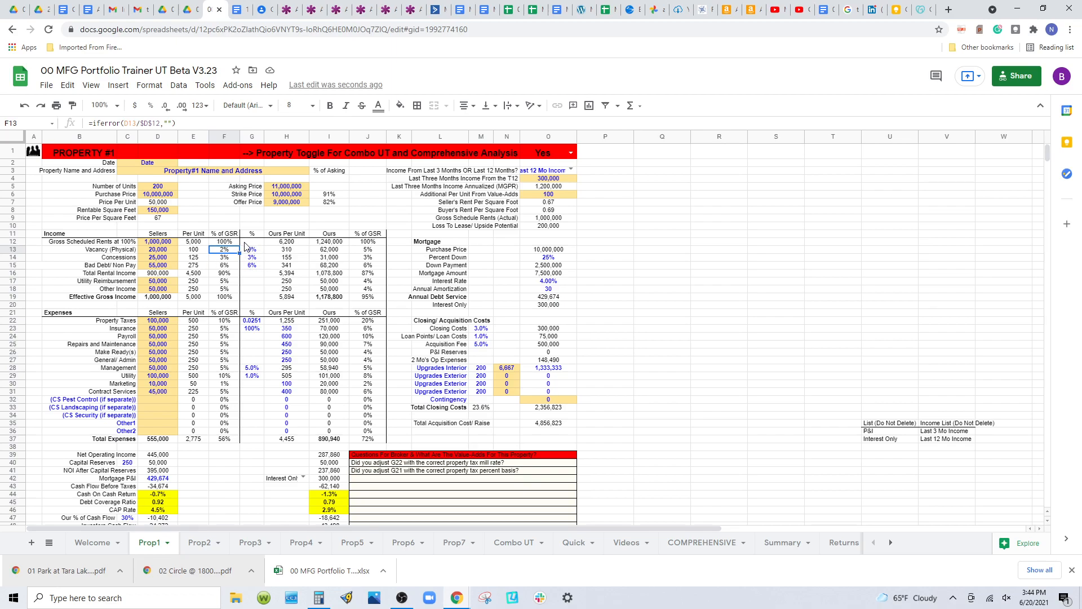
Set the seller's concessions to 5,000 and check their percentage of GSR
left_click(159, 259)
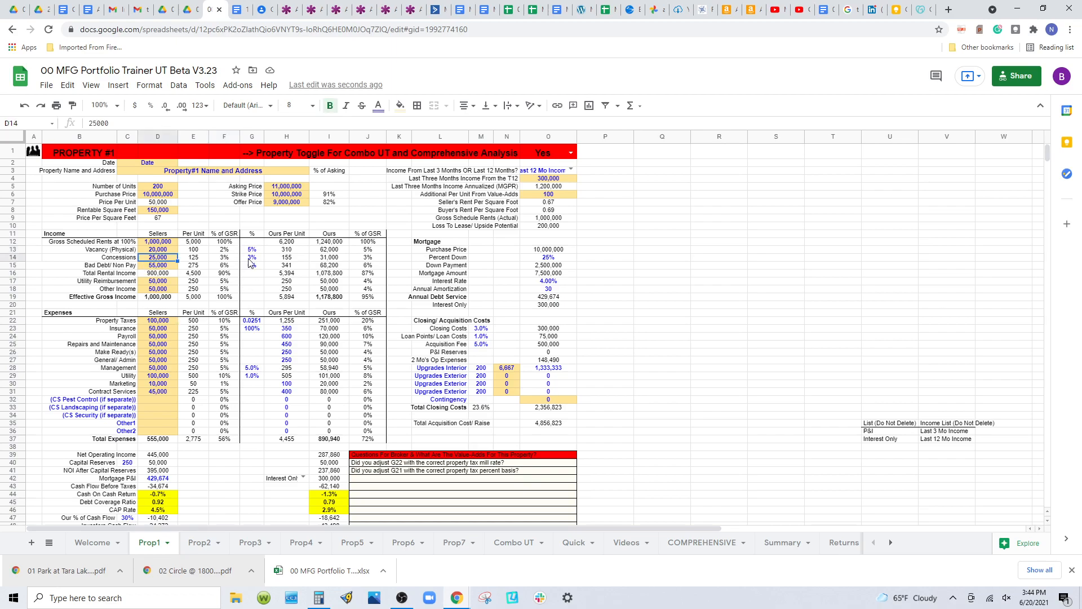
type("5000")
key("Return")
left_click(224, 258)
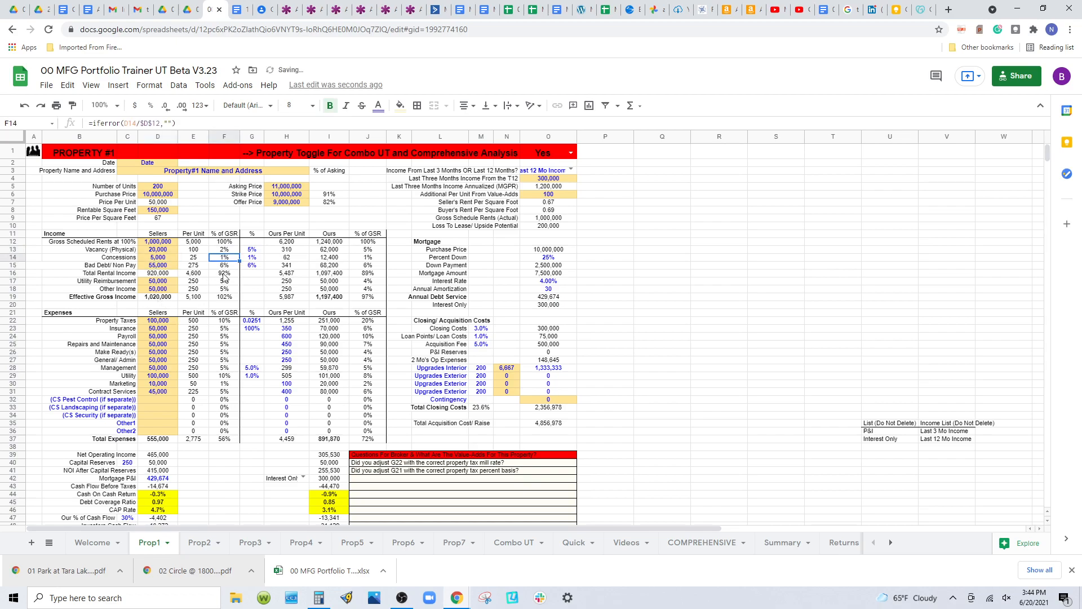
Temporarily show the seller's concessions percentage of GSR to one decimal place, compare it with our concessions percentage, and restore whole percentages
left_click(182, 106)
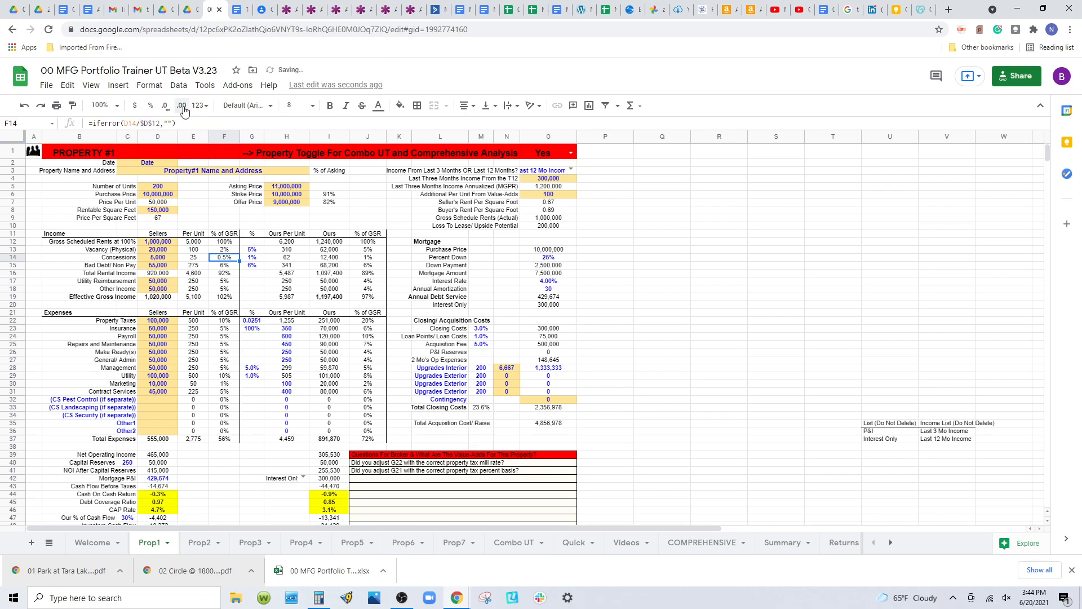
left_click(252, 259)
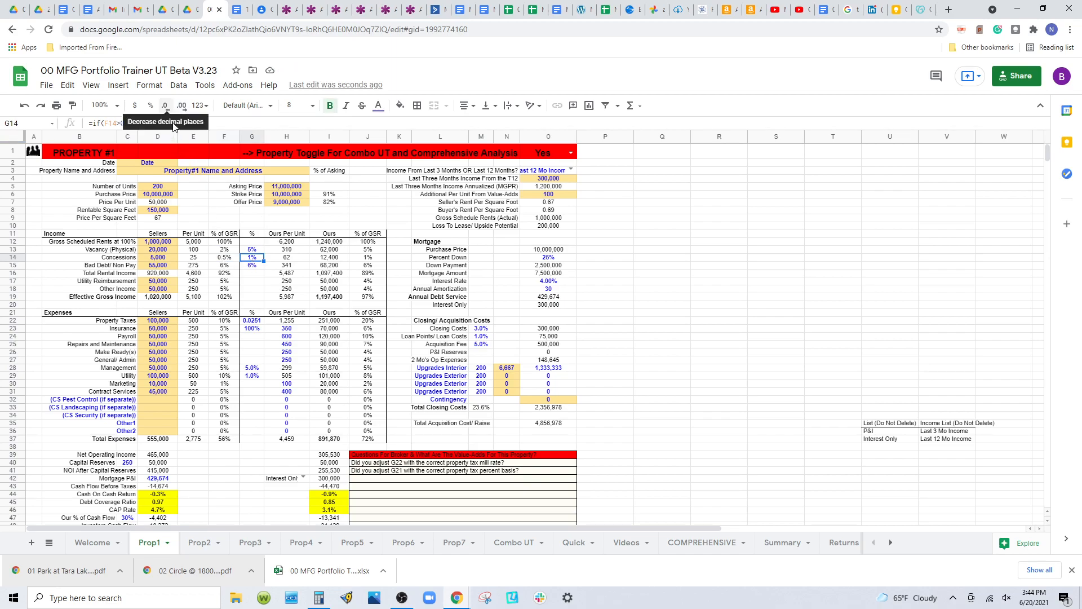
left_click(219, 258)
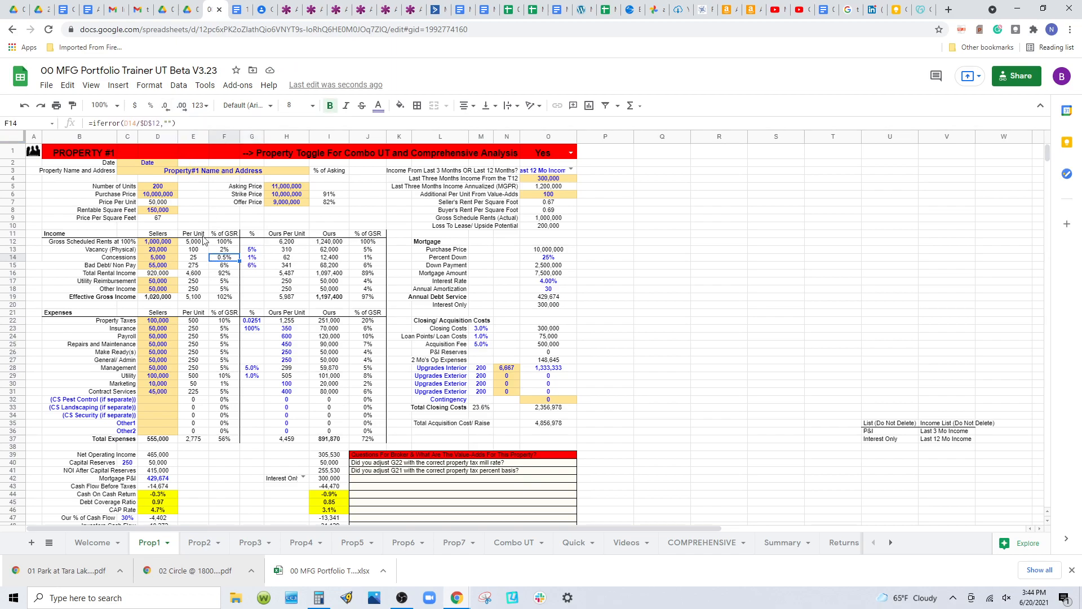
left_click(168, 107)
Try overriding our concessions percentage formula with .5 and undo the override
left_click(255, 258)
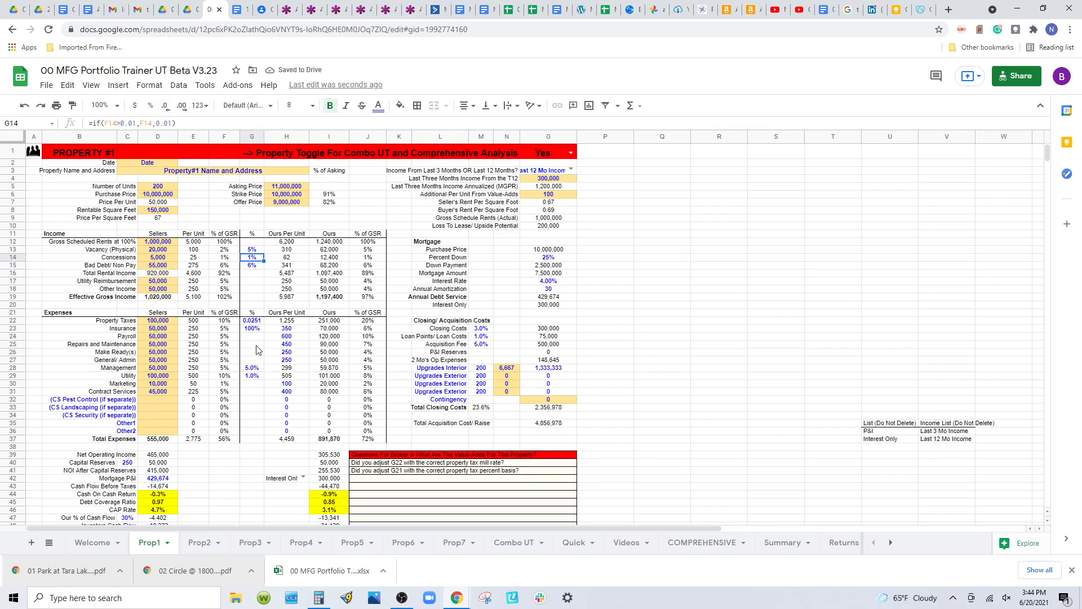
type(".5")
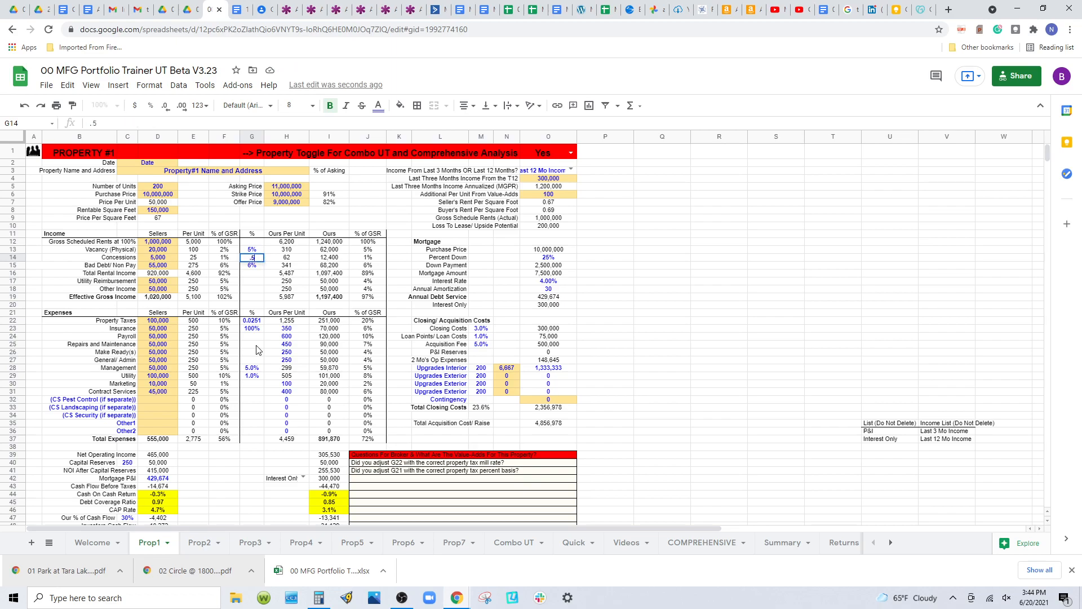
key("Return")
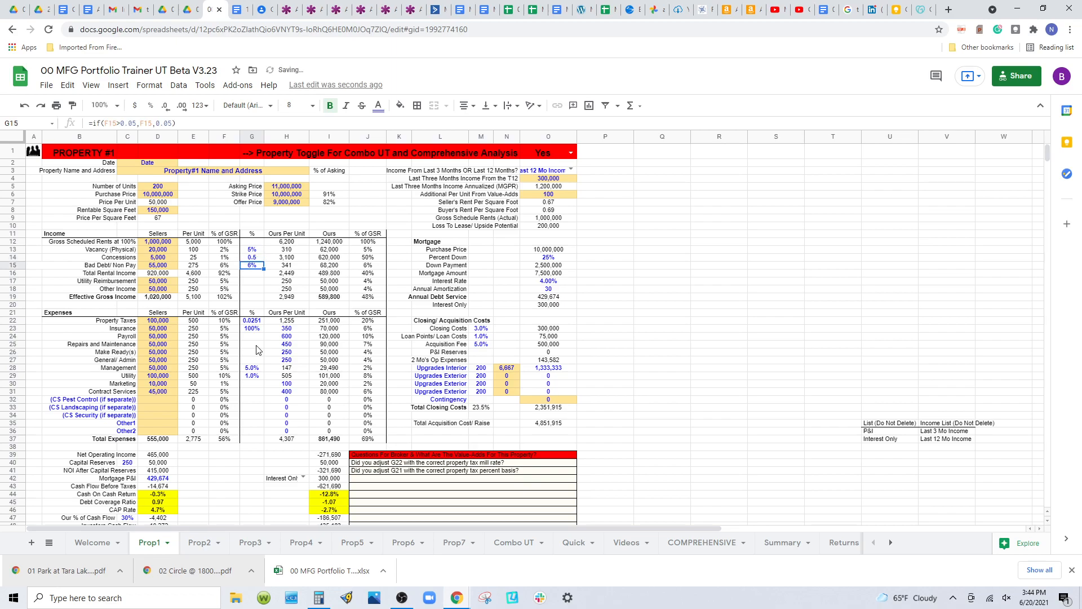
left_click(24, 106)
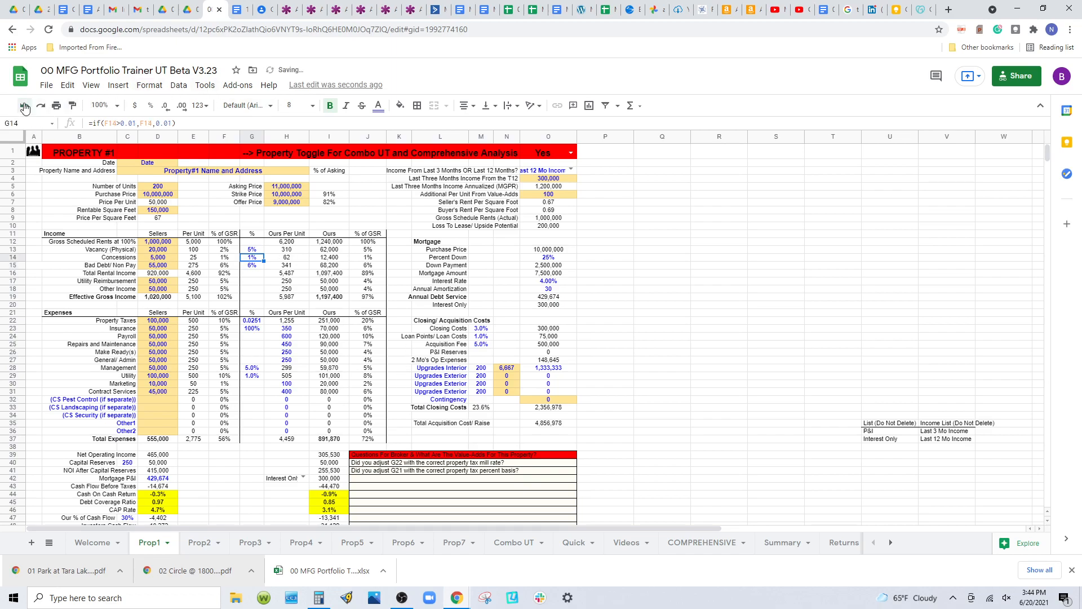
Set the seller's bad debt/non pay to 45,000 and check the formulas behind our bad debt percentage and amount
left_click(149, 264)
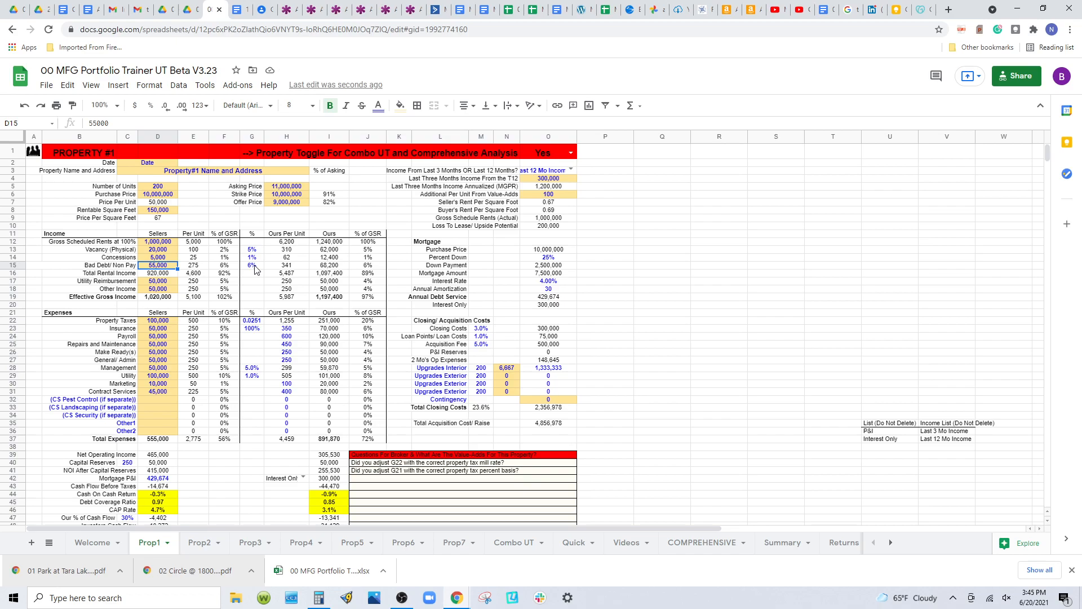
type("45000")
key("Return")
left_click(253, 266)
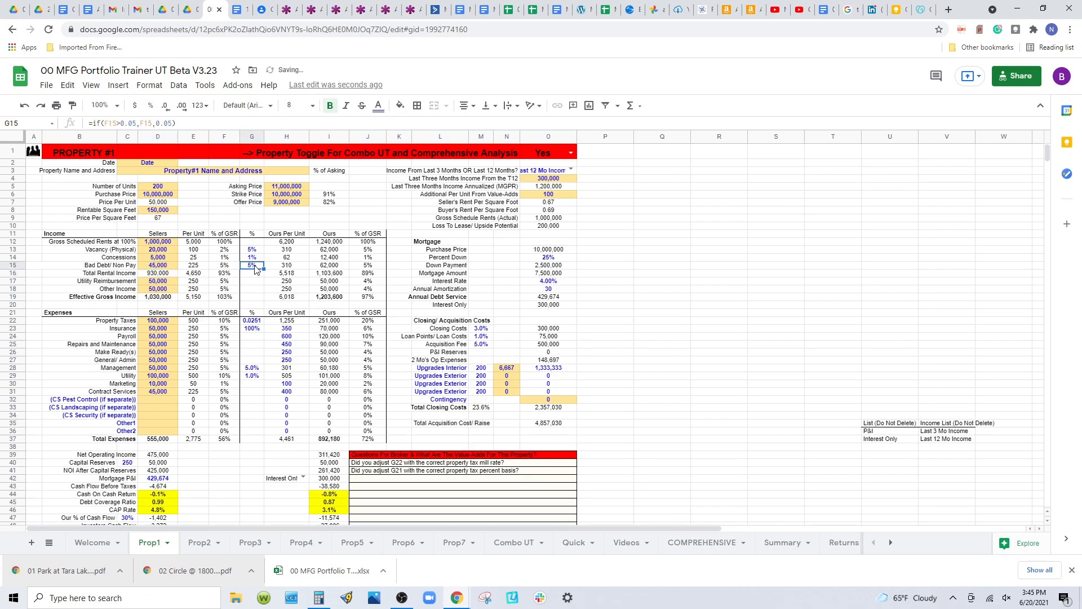
left_click(319, 268)
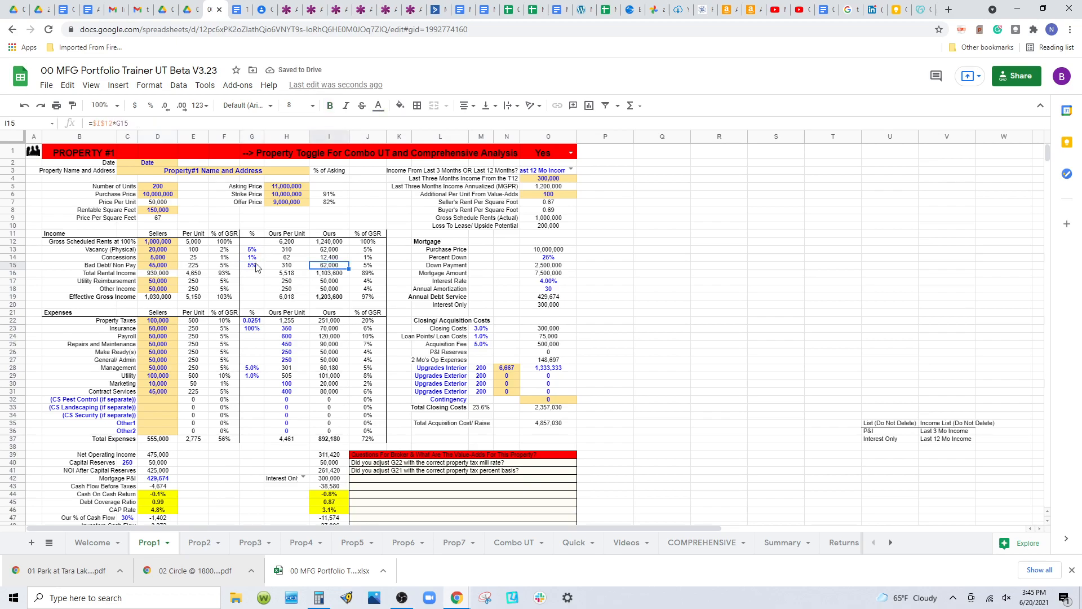
left_click(252, 265)
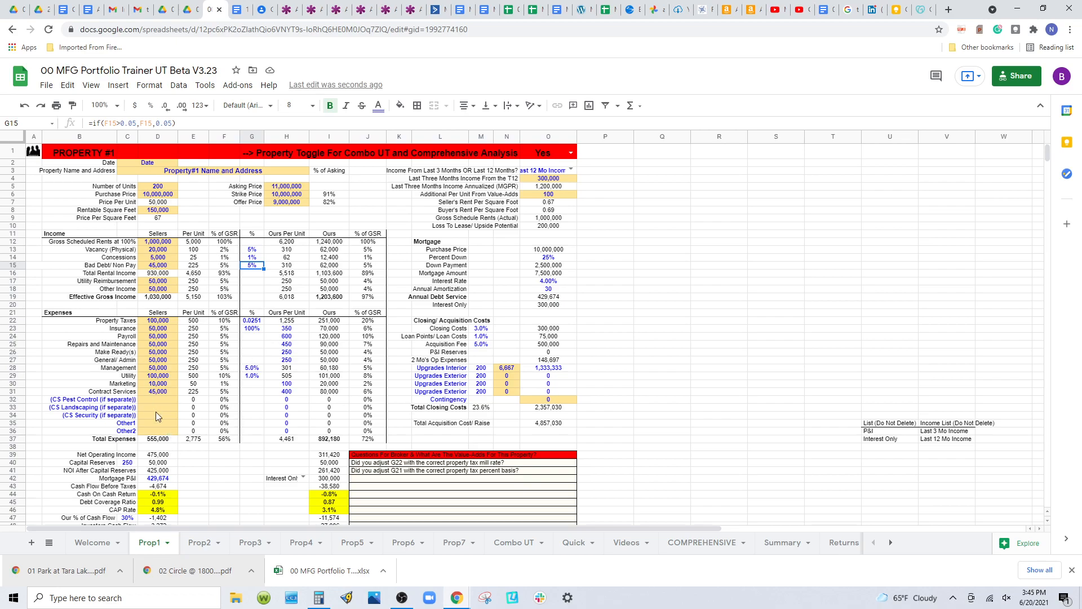
Examine the seller's property taxes, the formula behind our property taxes, and the tax rate and percentage basis it uses
left_click(165, 321)
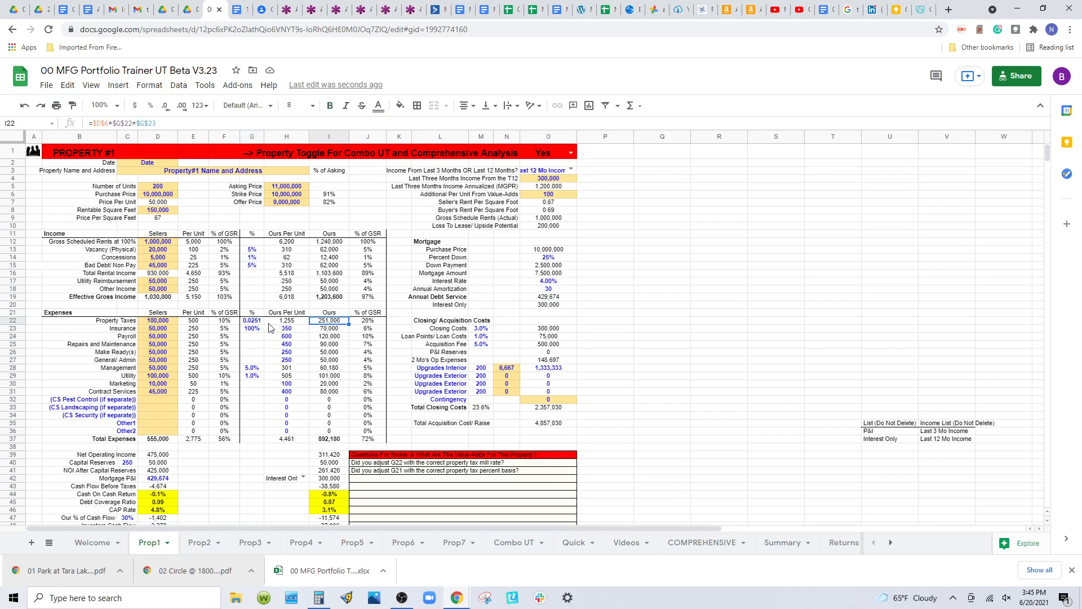
left_click(259, 322)
left_click(258, 329)
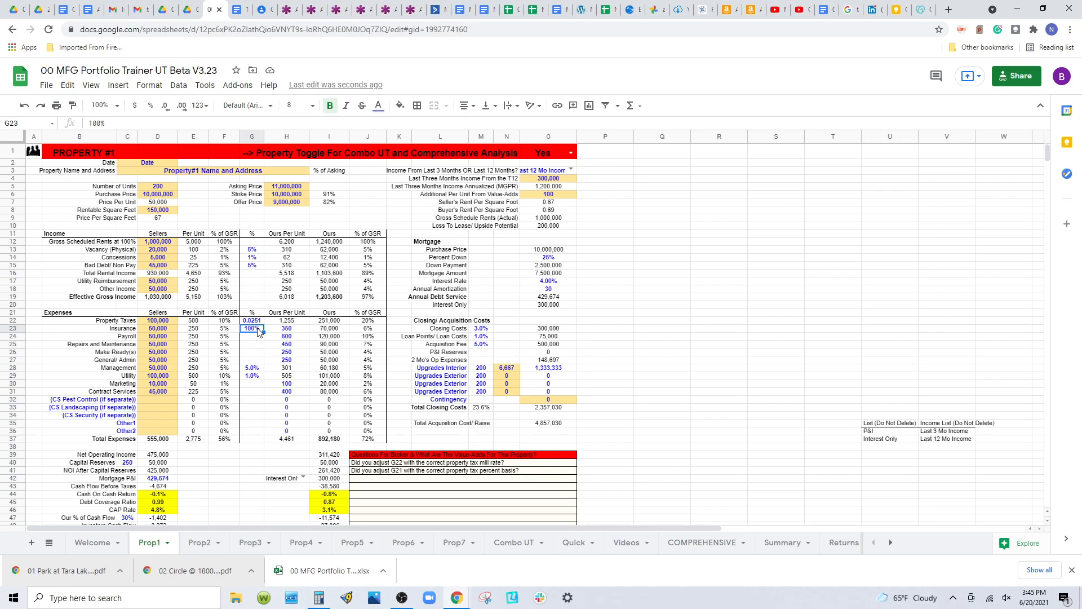
left_click(256, 321)
left_click(258, 332)
Set the seller's insurance expense to 20,000 and check its per-unit cost
left_click(169, 330)
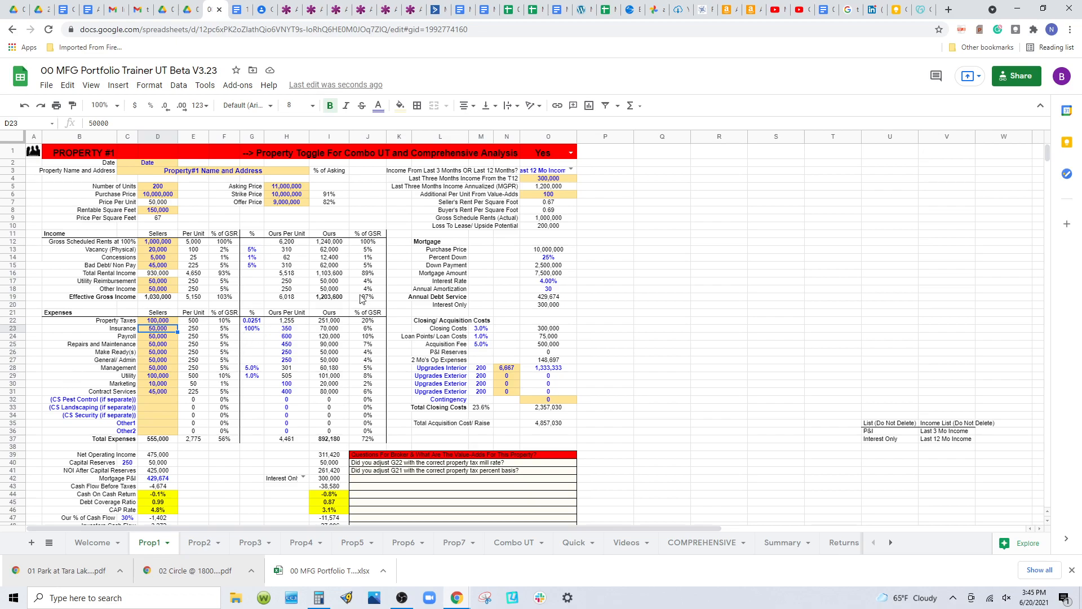
type("20000")
key("Return")
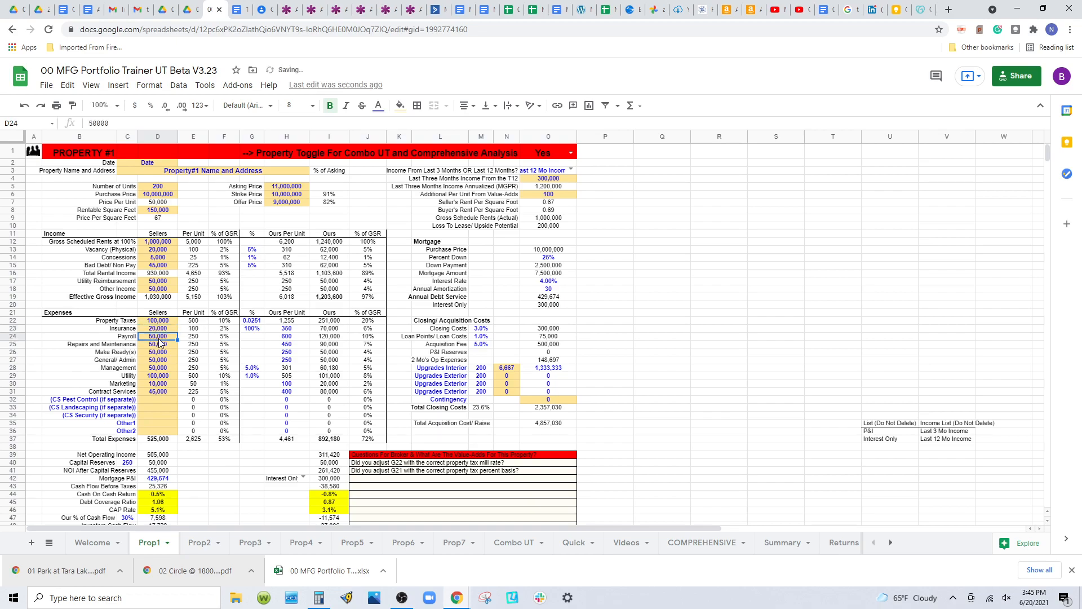
left_click(201, 330)
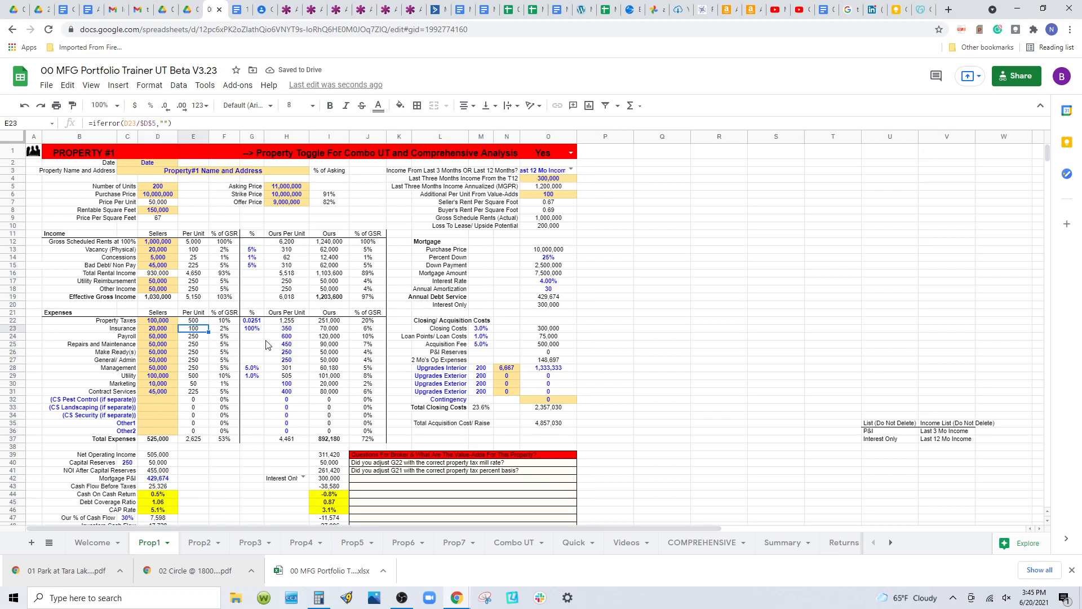
Try overriding our insurance per-unit formula with 100 and undo the override
left_click(282, 330)
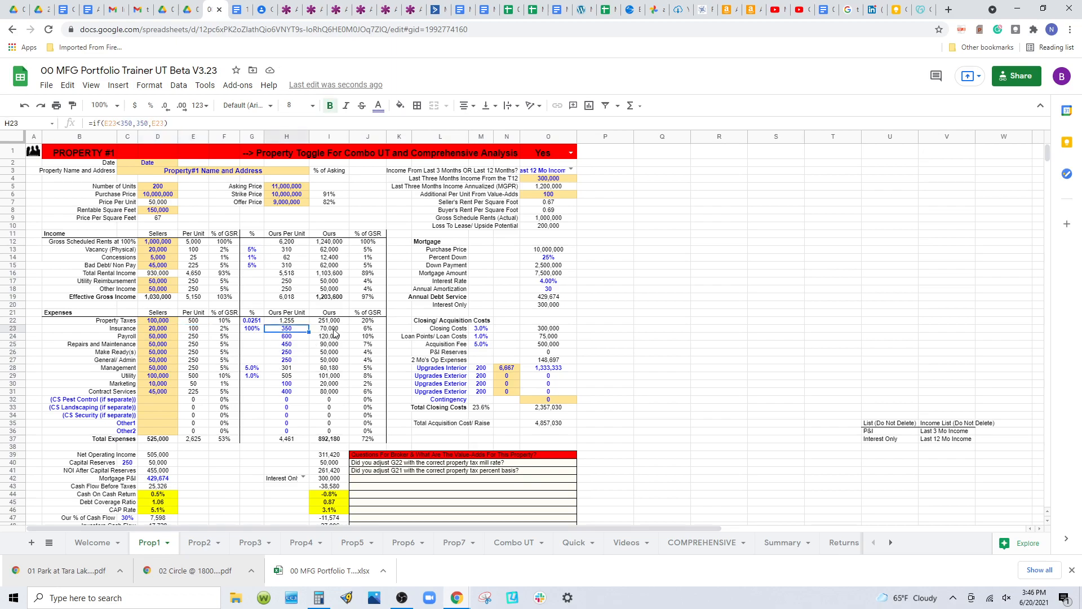
type("100")
key("Tab")
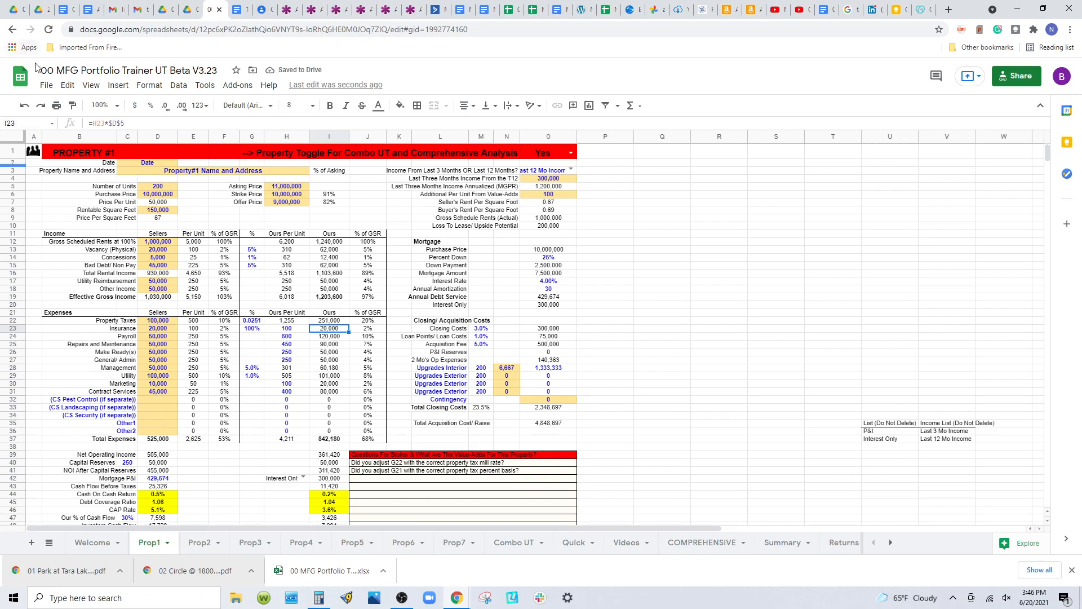
left_click(26, 102)
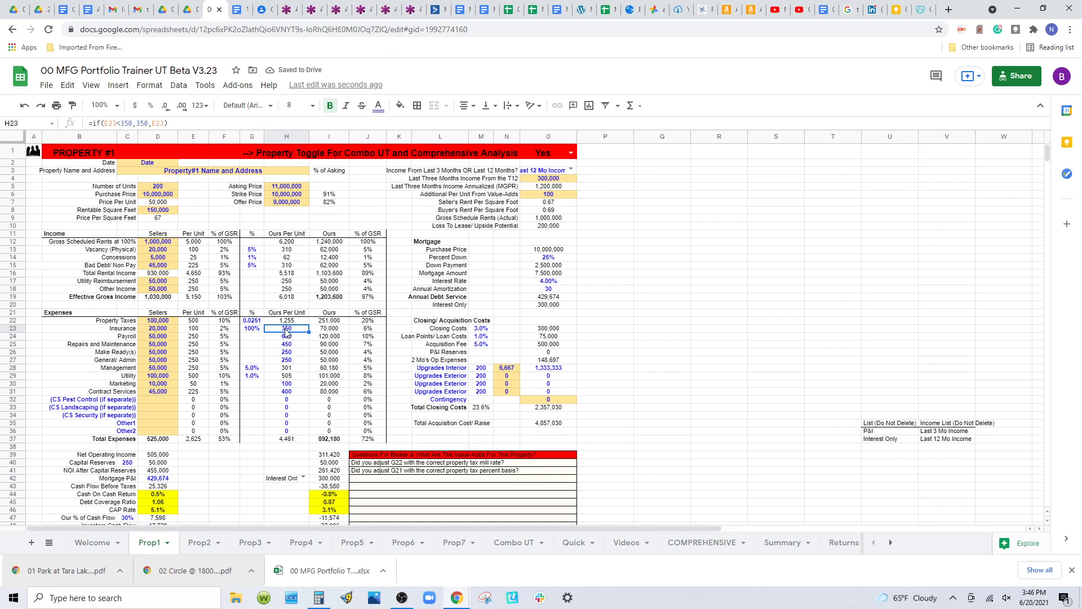
Examine the formulas behind our per-unit repairs and maintenance, make ready and general/admin costs, and our utility expense with its percentage
left_click(163, 337)
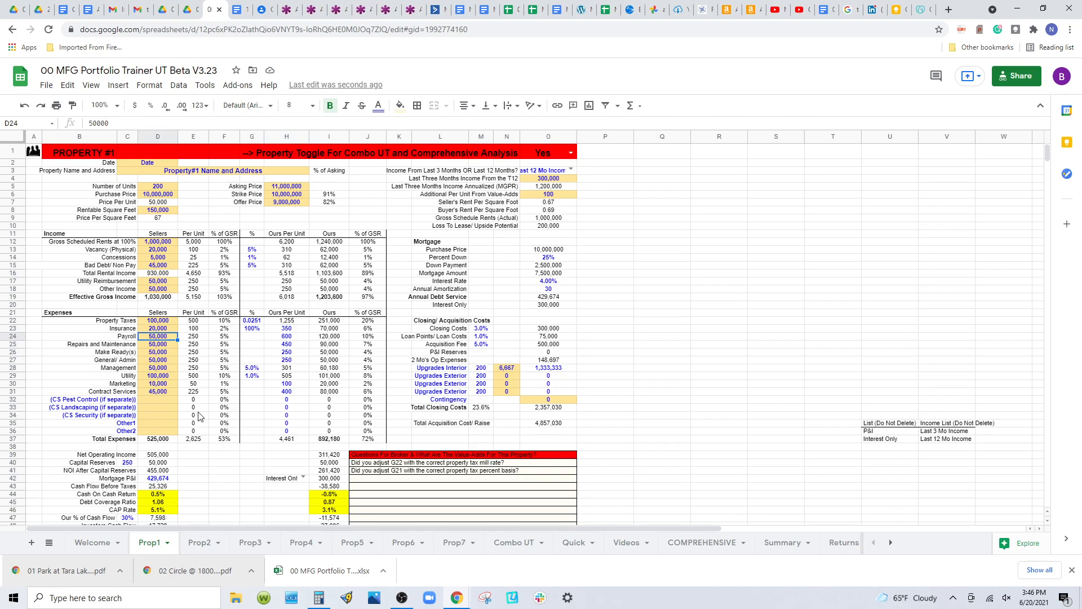
left_click(167, 344)
left_click(287, 345)
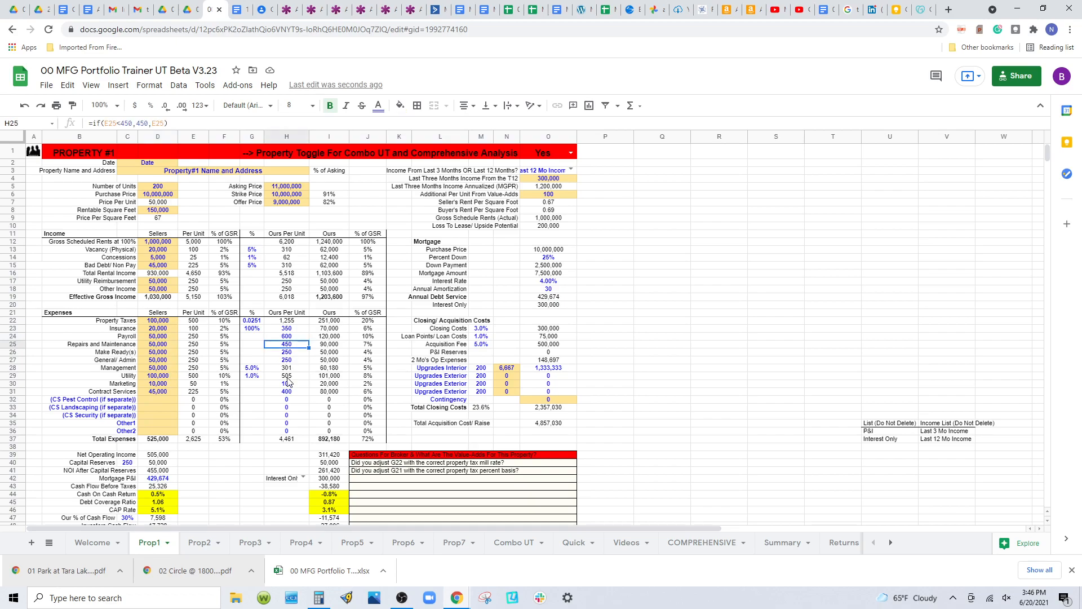
left_click(288, 354)
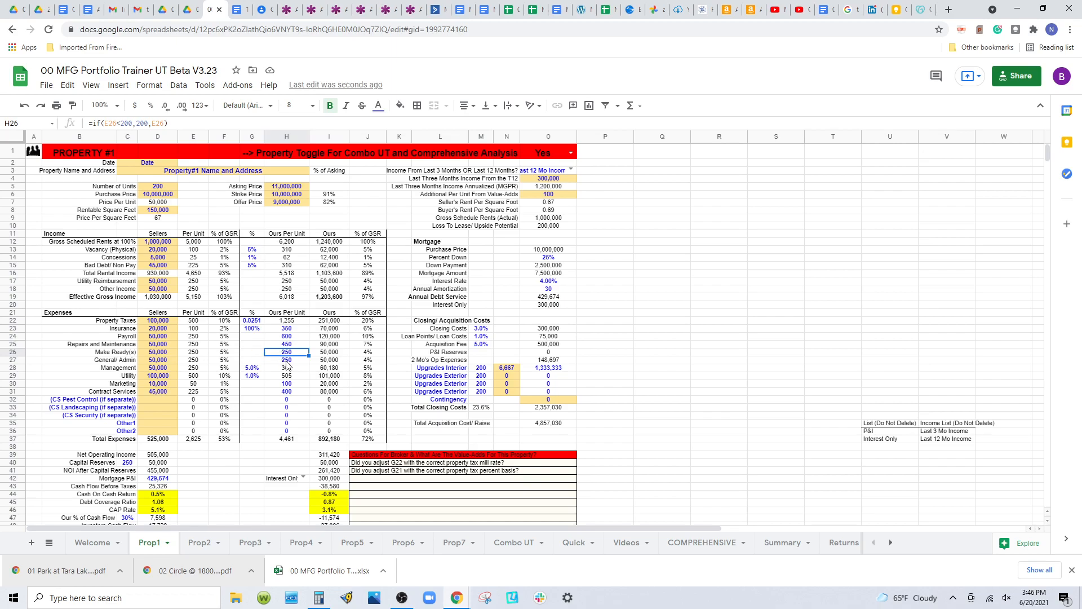
left_click(286, 362)
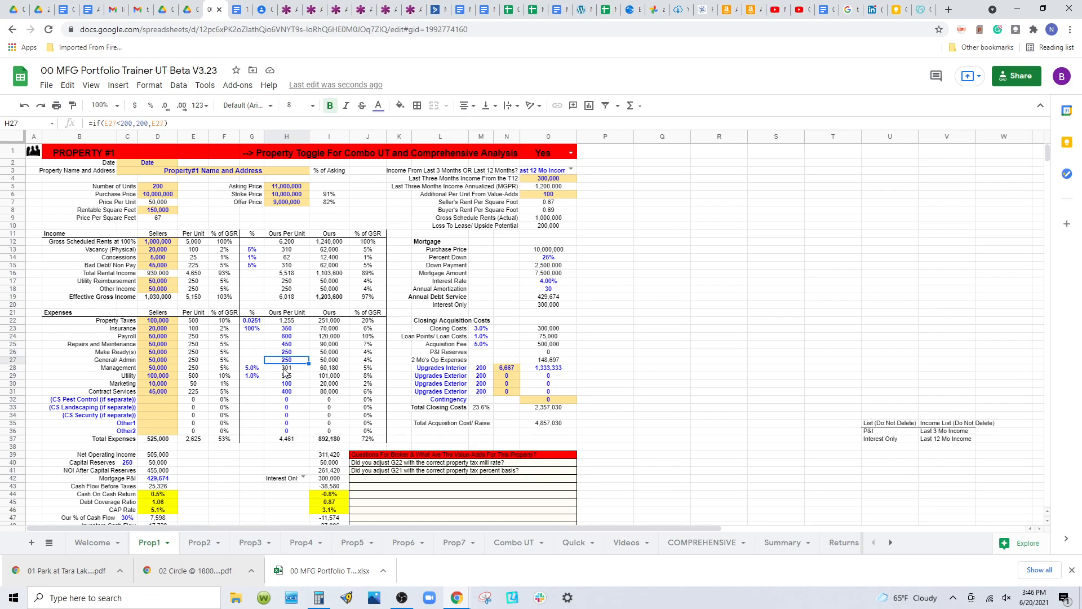
left_click(150, 373)
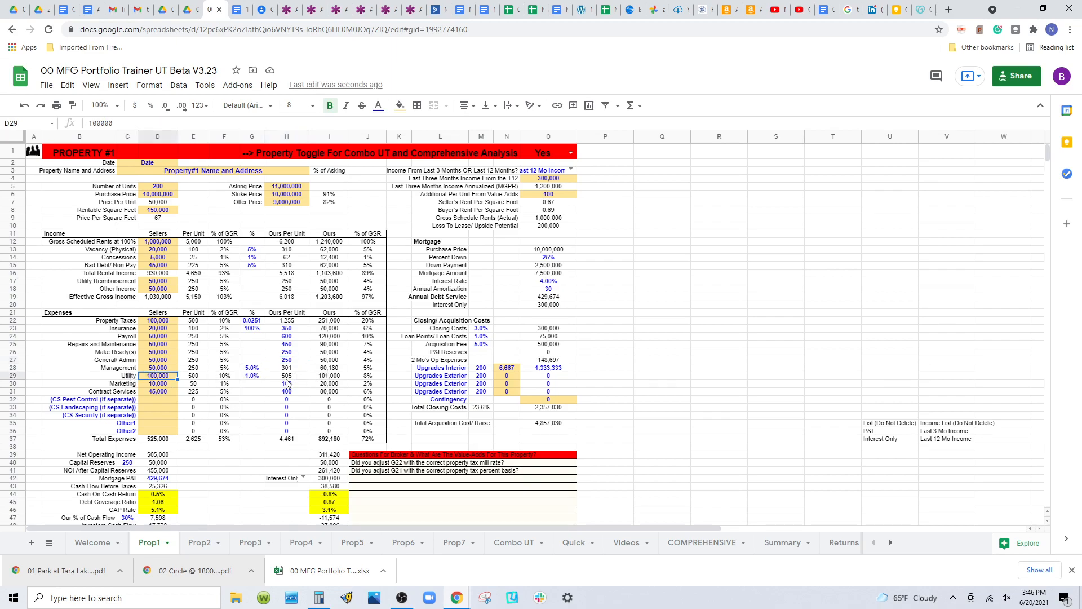
left_click(258, 379)
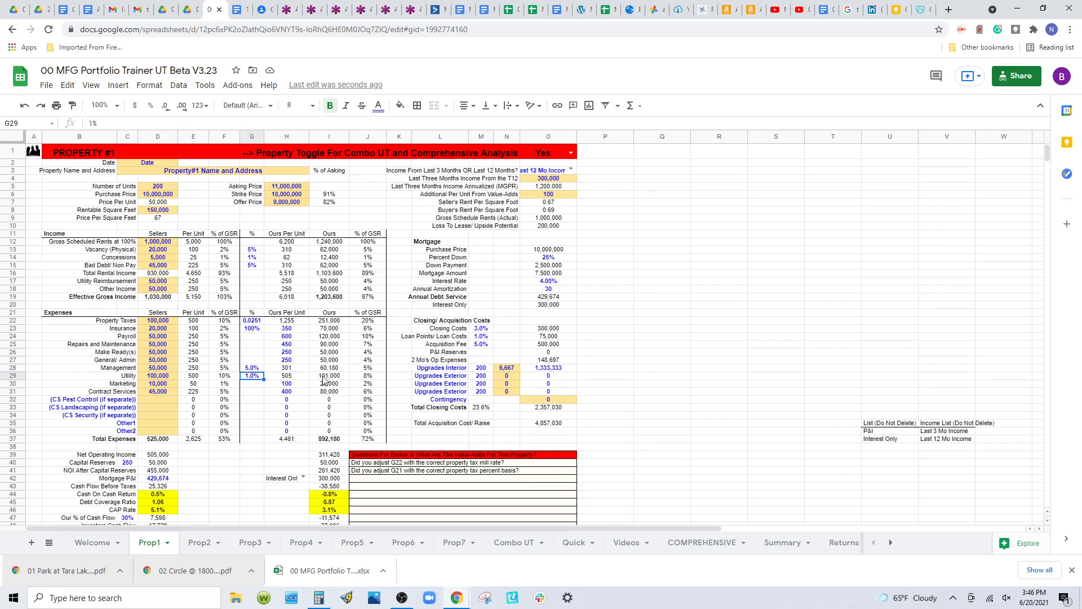
left_click(324, 377)
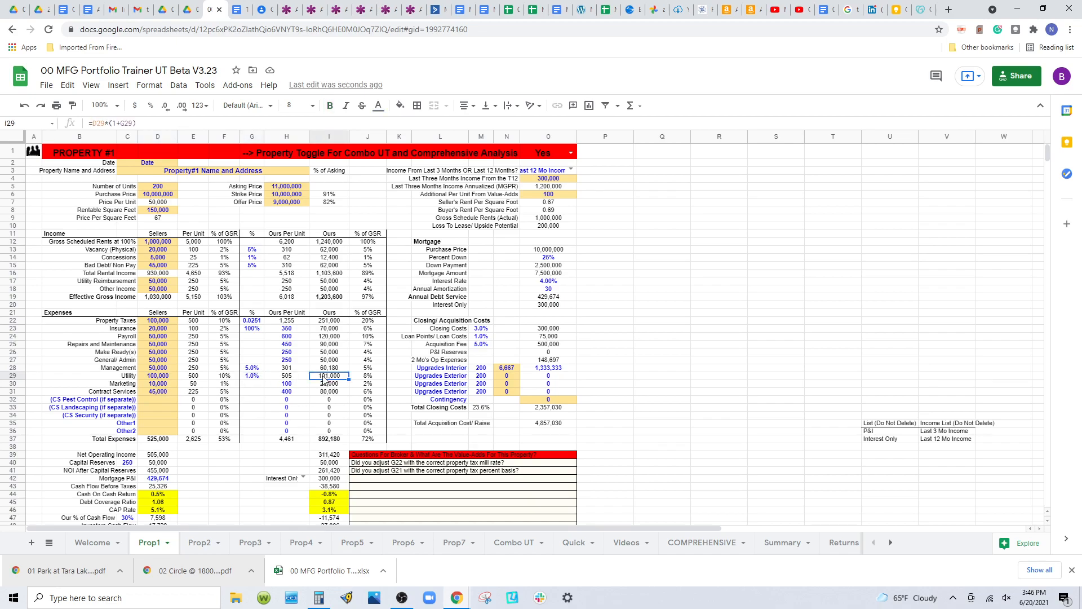
Set the seller's marketing expense to 5,000 and check the formula behind our marketing cost per unit
left_click(158, 384)
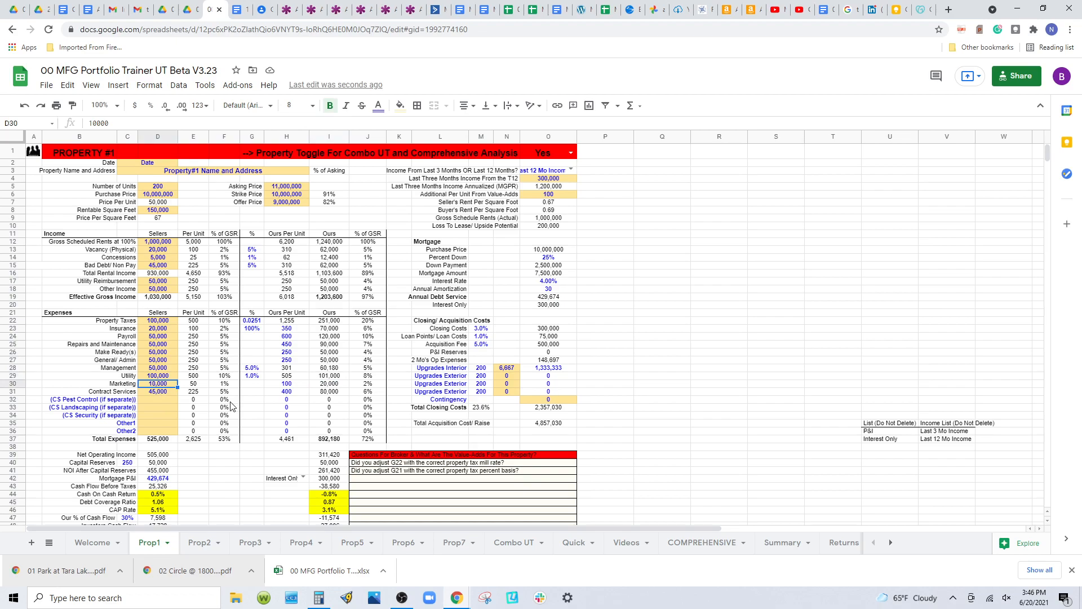
type("5000")
key("Tab")
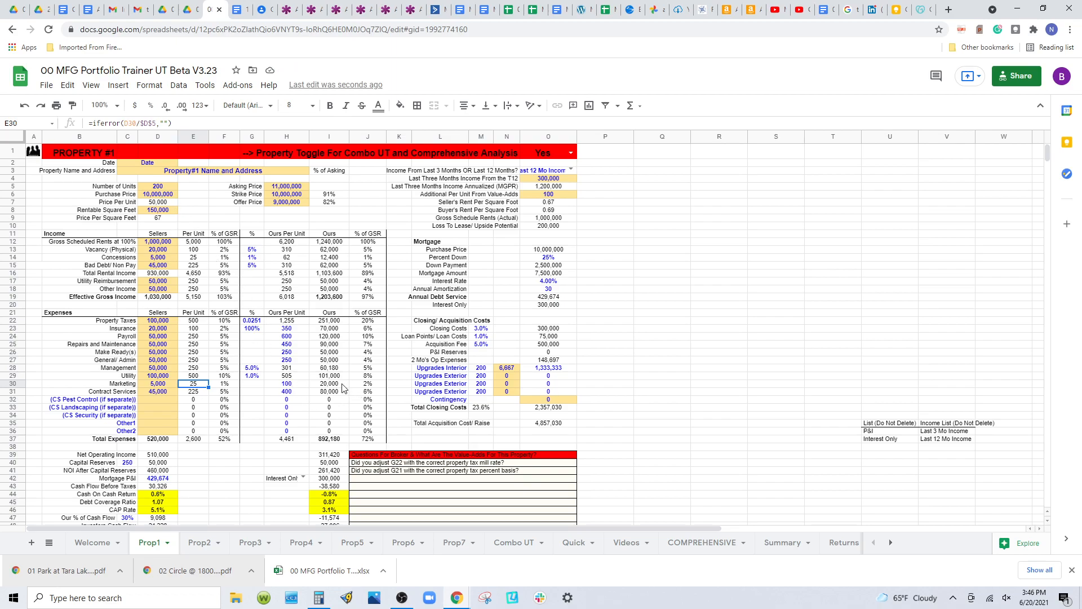
left_click(289, 385)
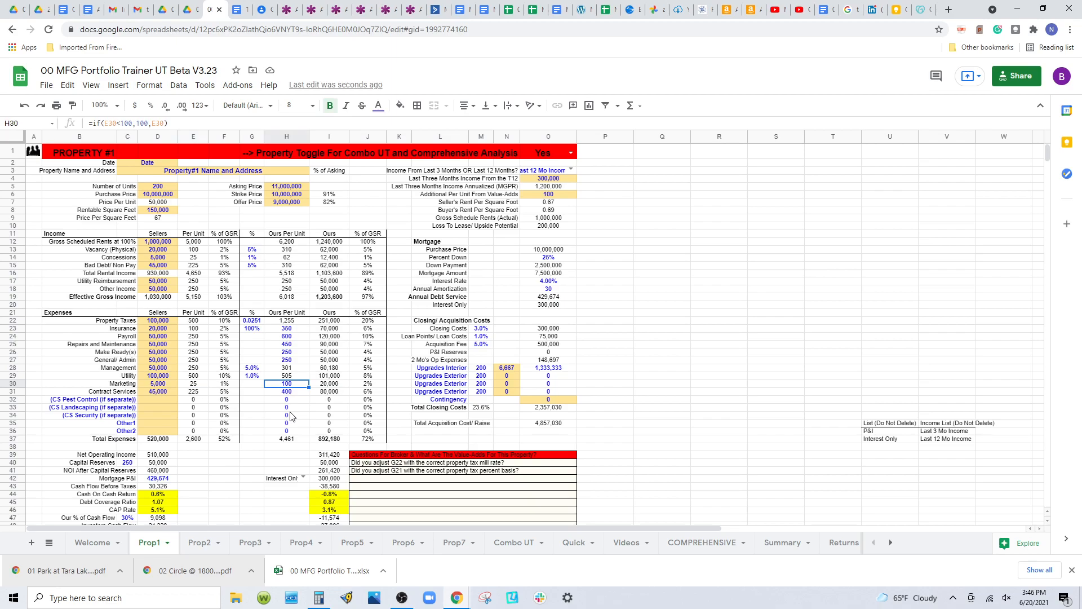
Review the seller's contract services, payroll, general/admin and management expenses, and check the formula behind our payroll amount
left_click(169, 392)
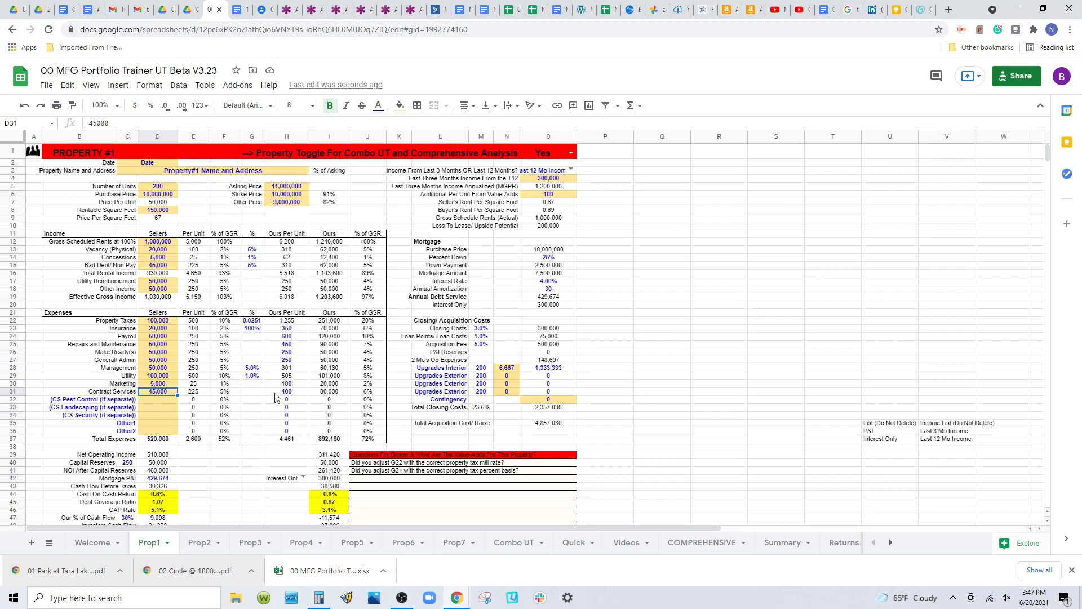
left_click(154, 336)
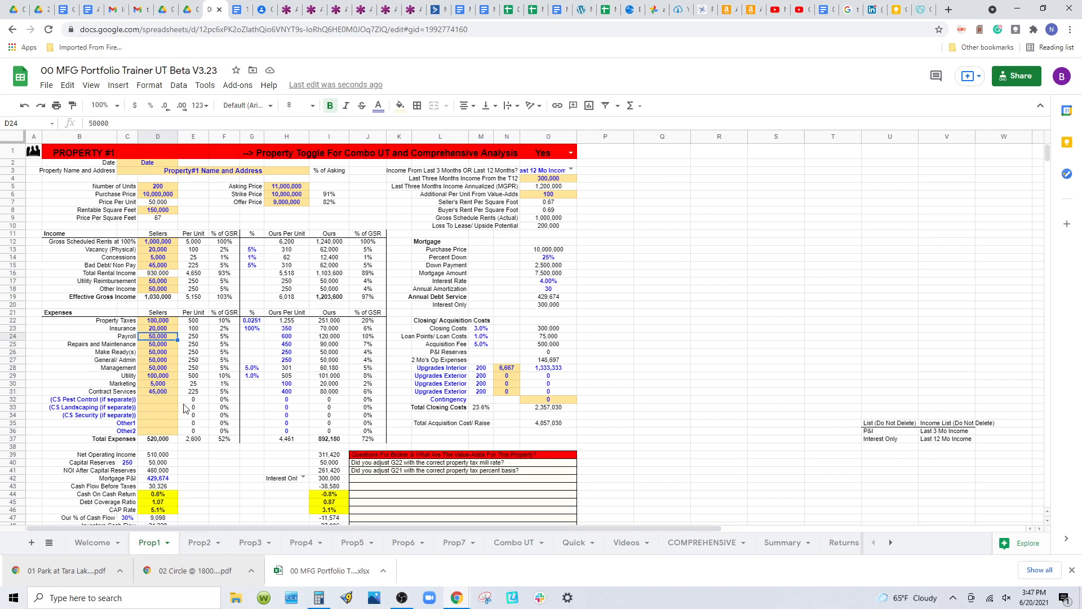
left_click(149, 361)
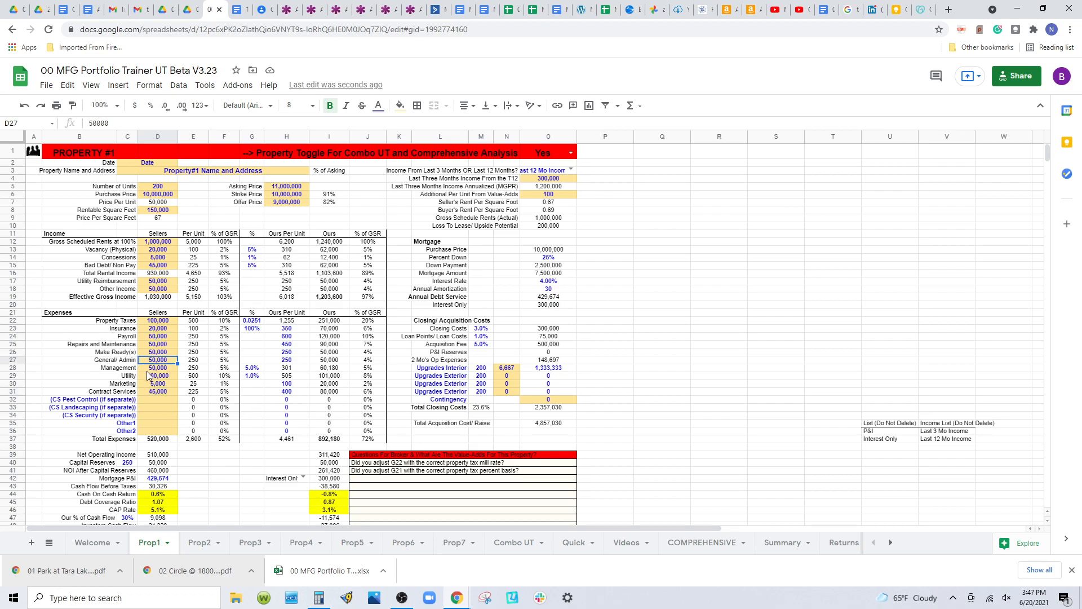
left_click(148, 369)
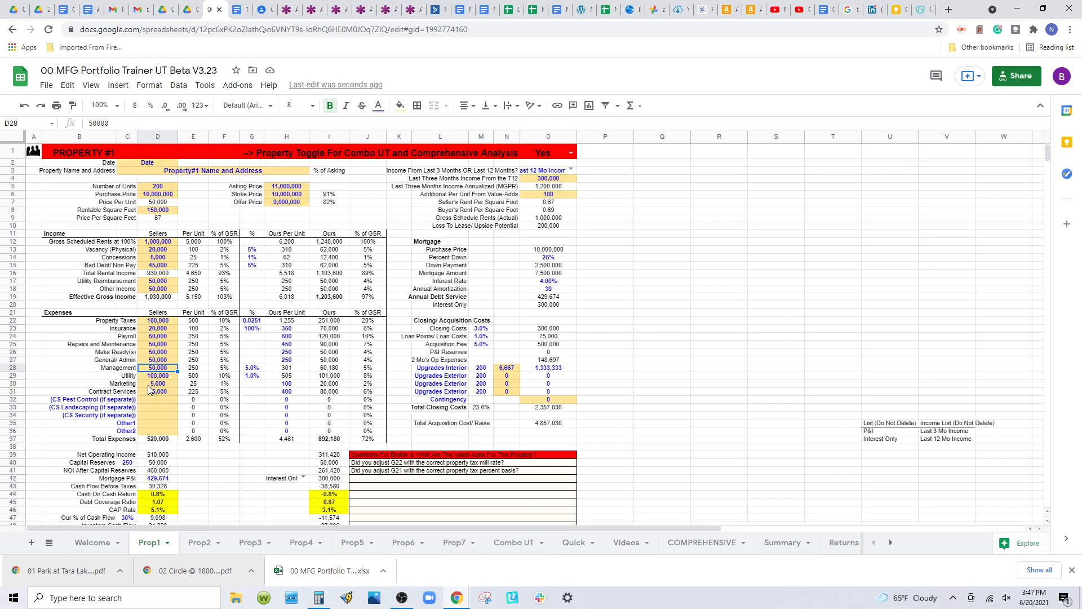
left_click(164, 338)
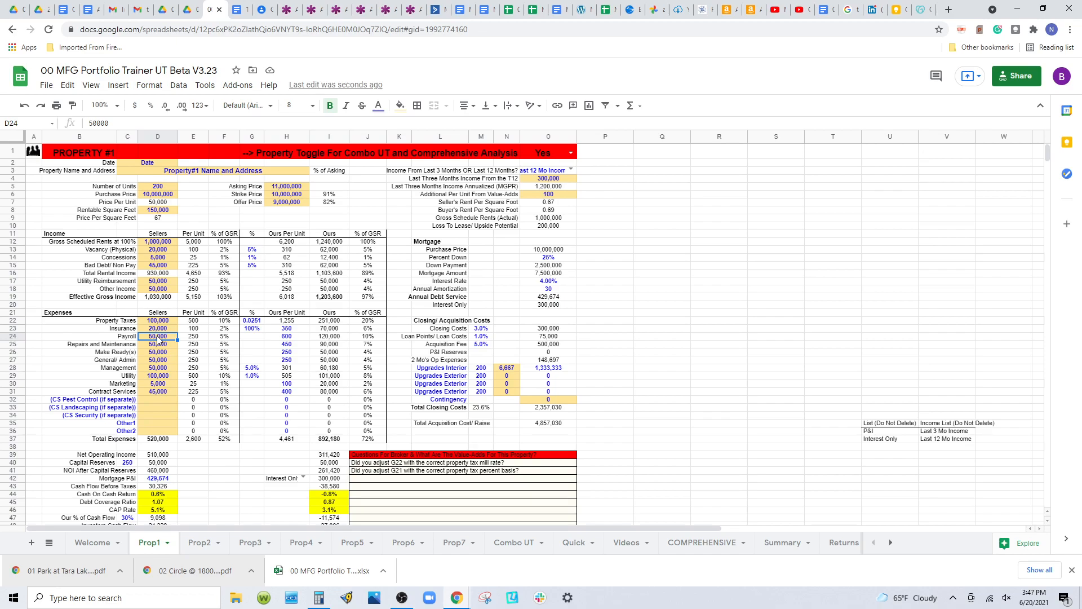
left_click(342, 337)
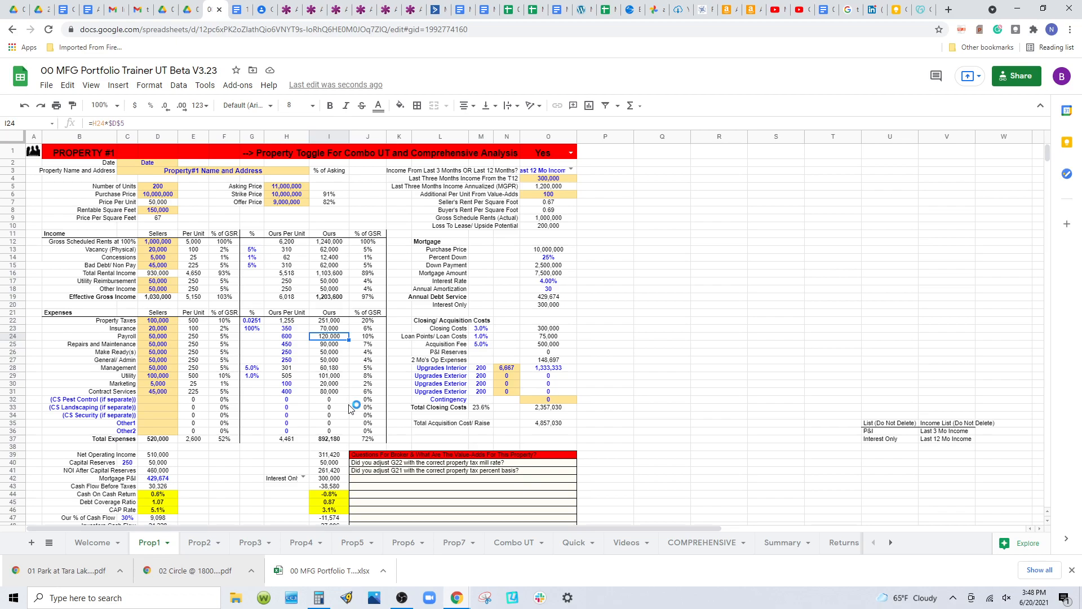
Read the Prop1 tab's instructions and guidelines on management, payroll and other expenses, and return to the figures
scroll(403, 491, "down", 3)
scroll(403, 492, "down", 8)
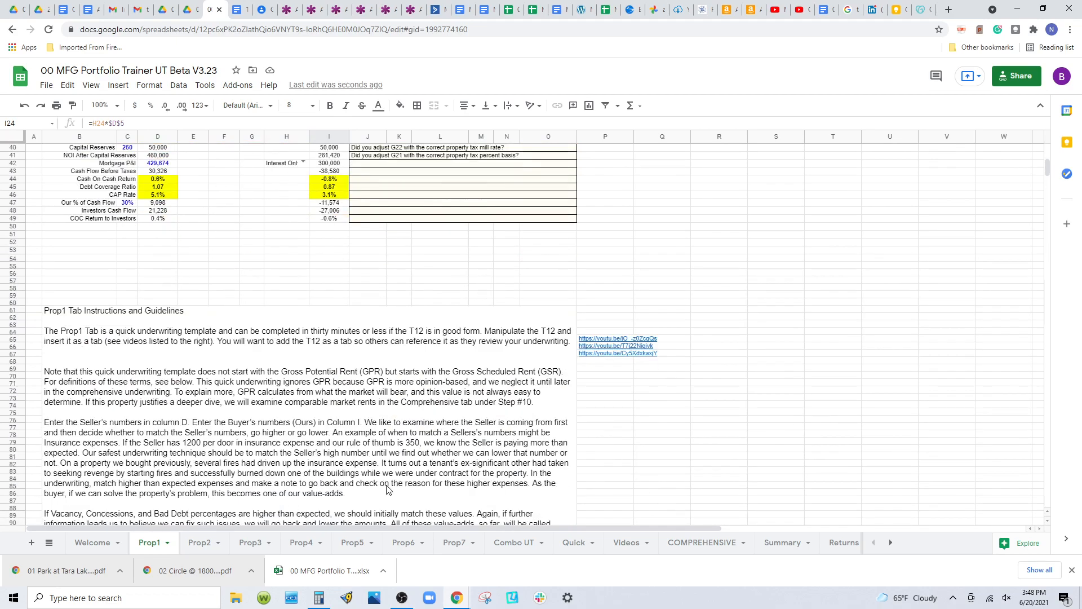
scroll(389, 490, "down", 10)
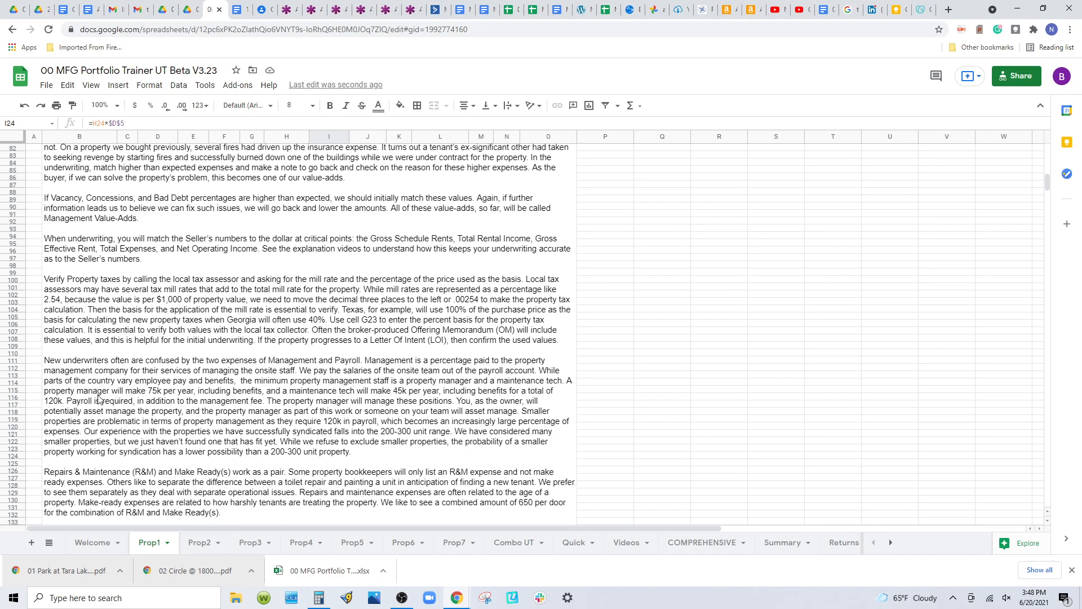
left_click(59, 364)
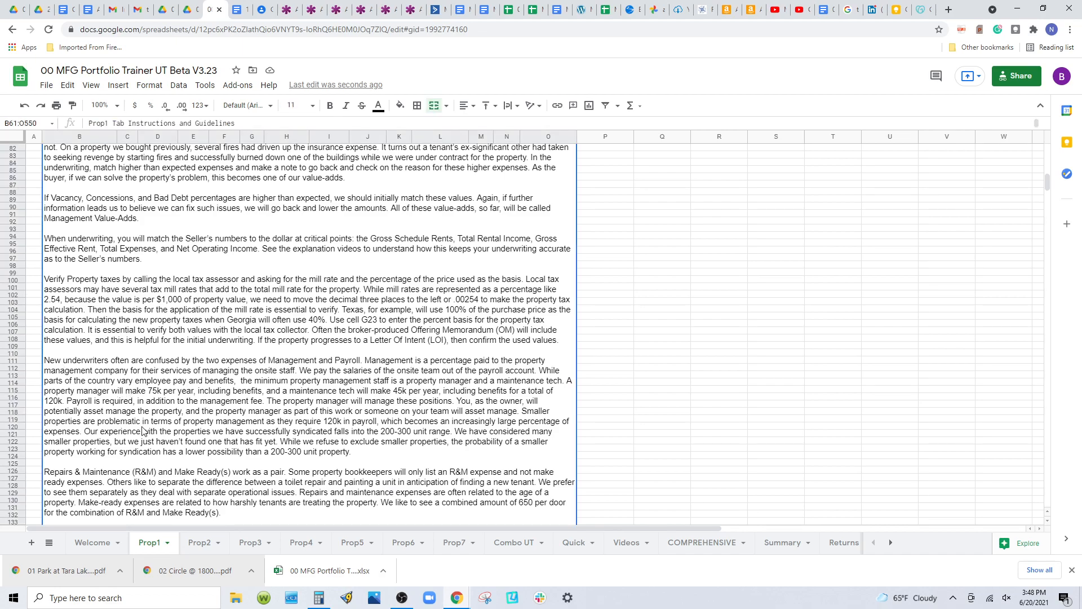
left_click(679, 412)
scroll(330, 404, "up", 3)
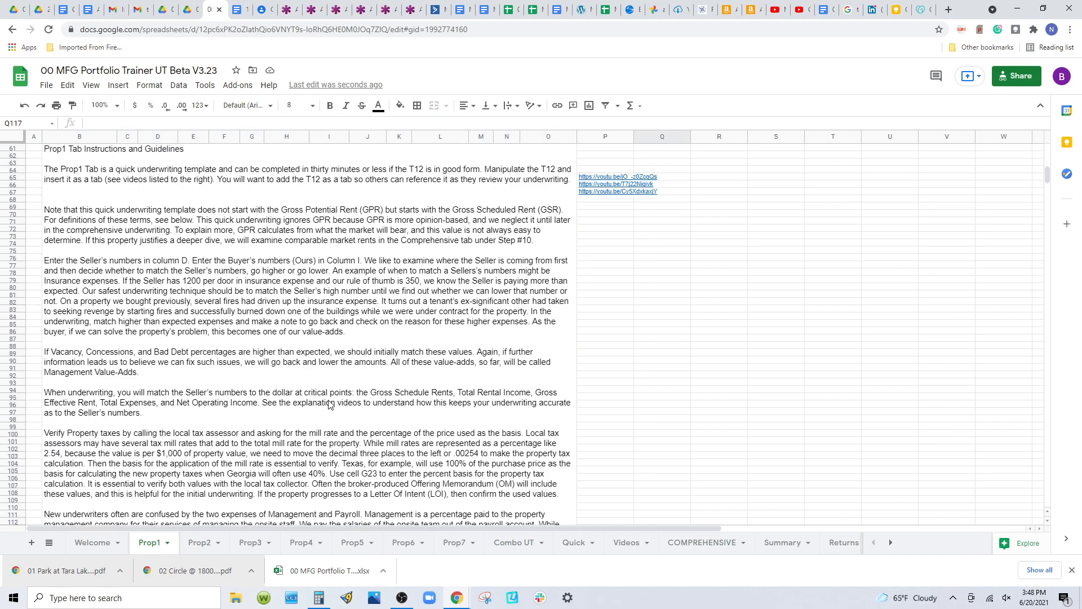
scroll(330, 404, "up", 8)
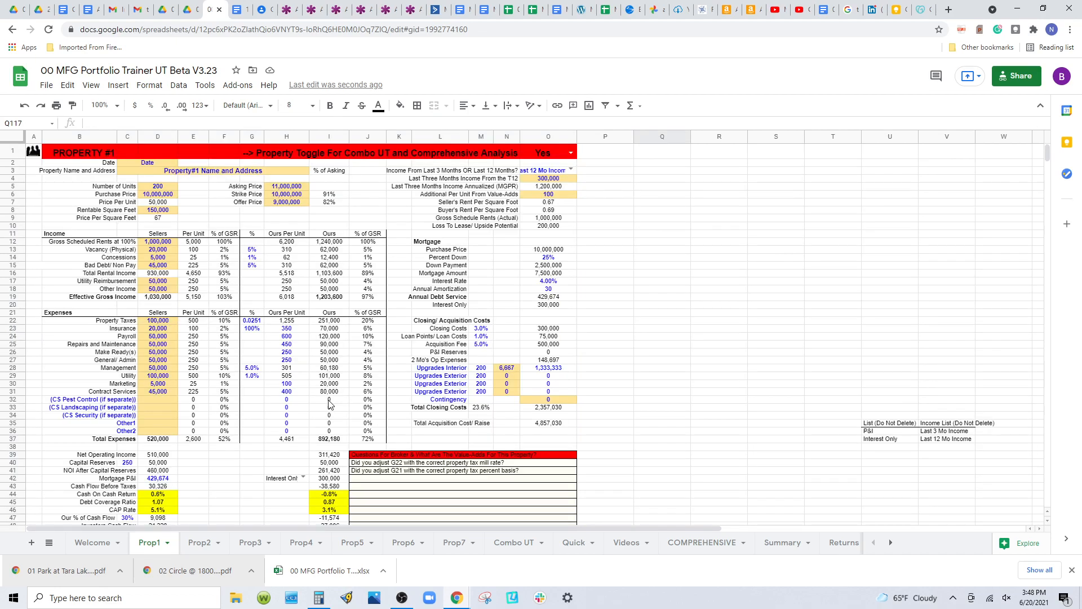
Compare the seller's payroll with our payroll amount, and check the formula behind the seller's payroll per unit
left_click(146, 337)
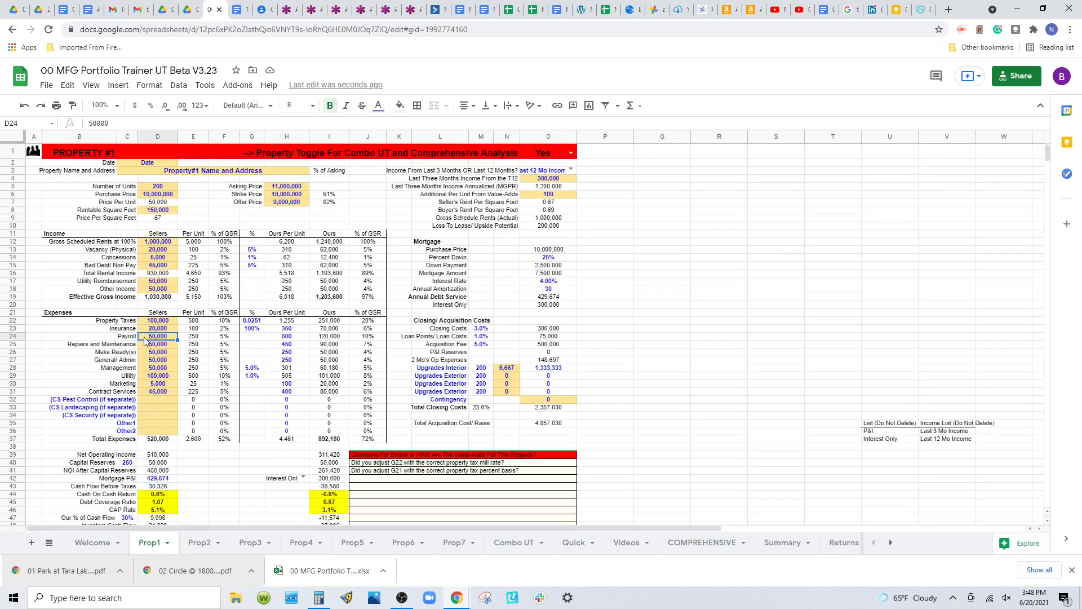
left_click(321, 340)
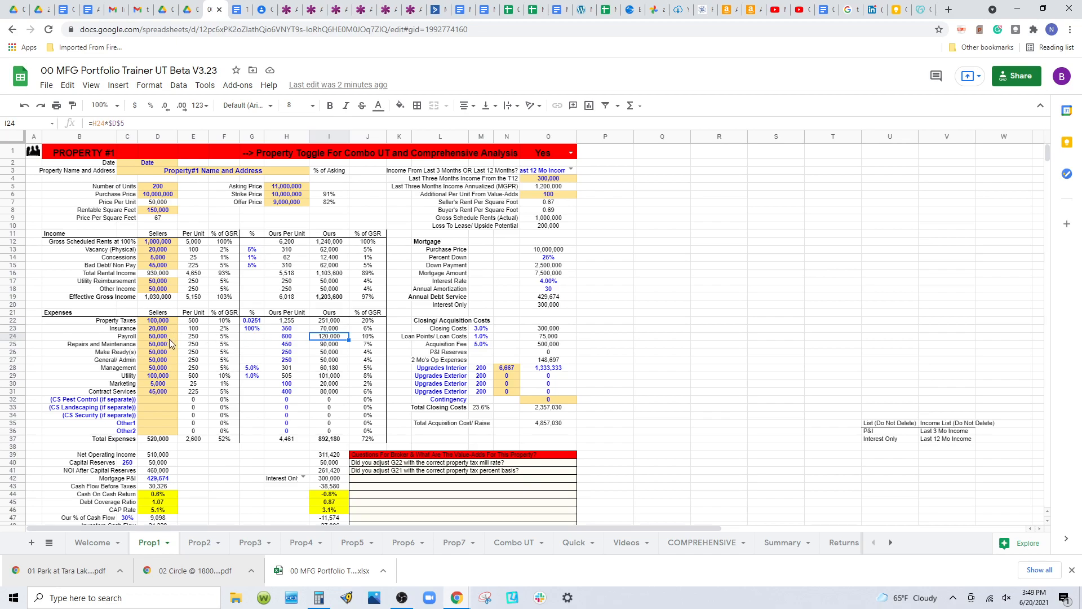
left_click(170, 339)
left_click(326, 338)
left_click(151, 341)
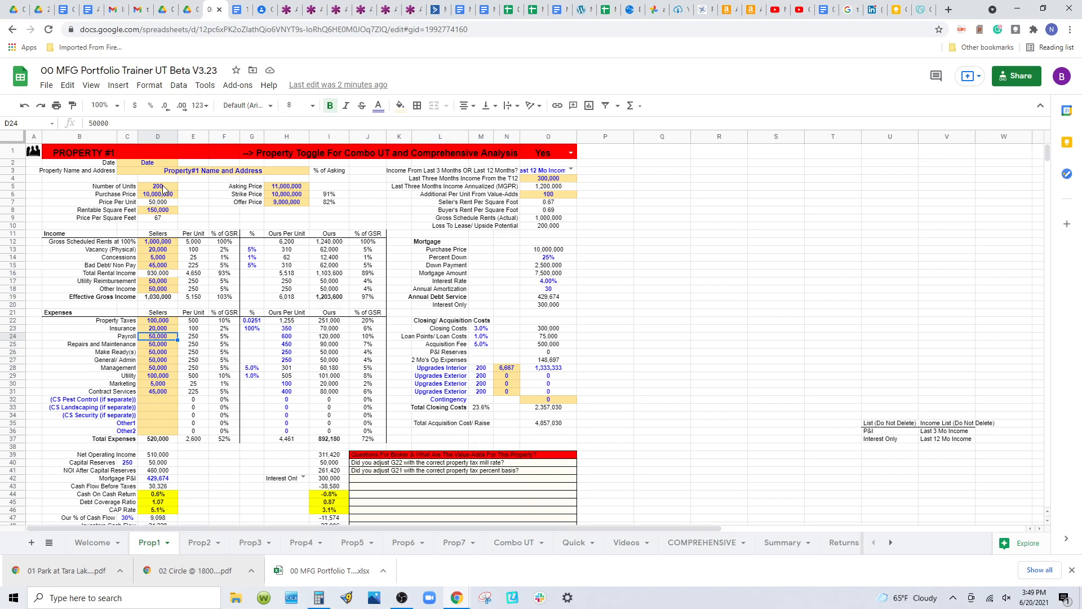
left_click(194, 337)
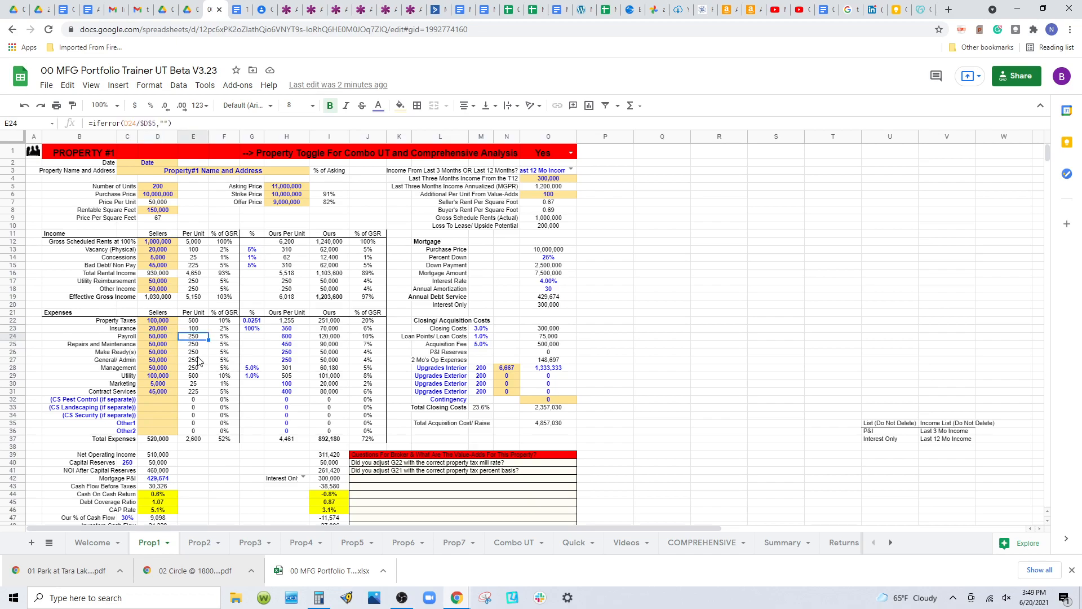
Set the number of units to 100 and the seller's payroll to 120,000
left_click(166, 187)
type("100")
key("Return")
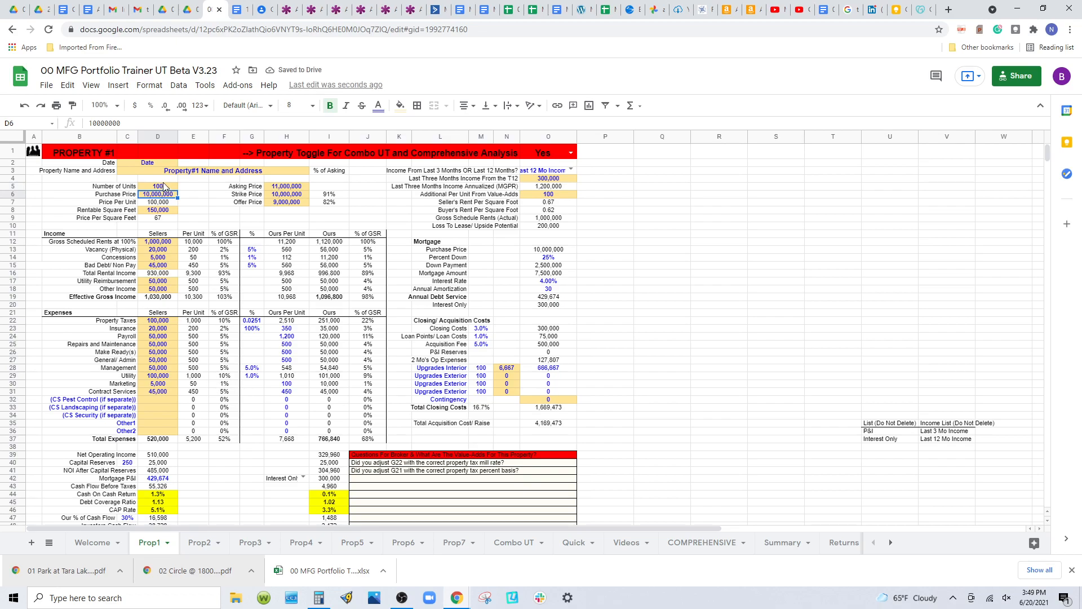
left_click(146, 336)
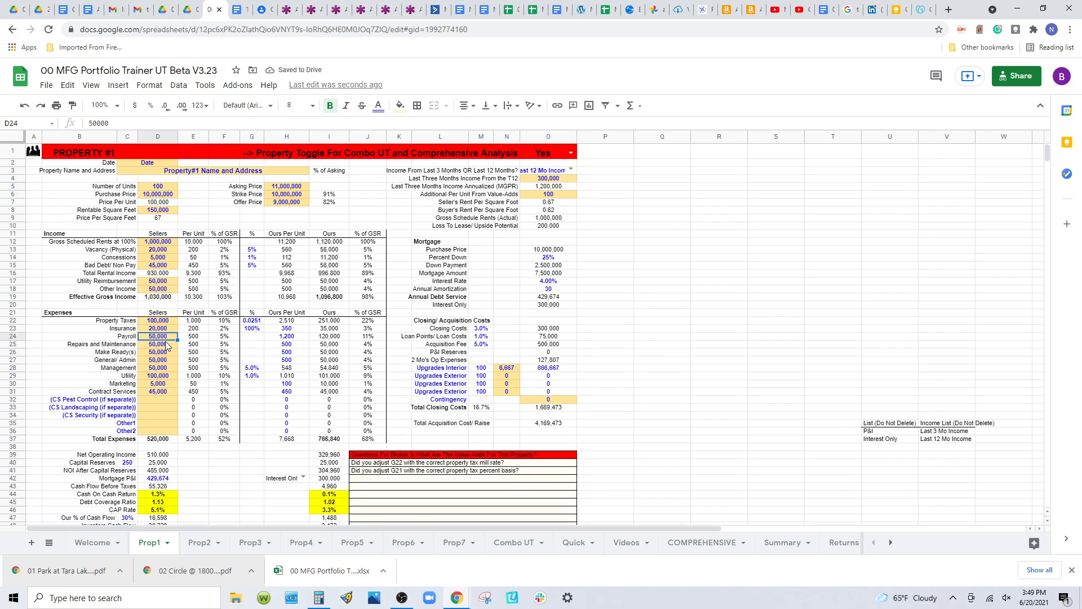
type("120000")
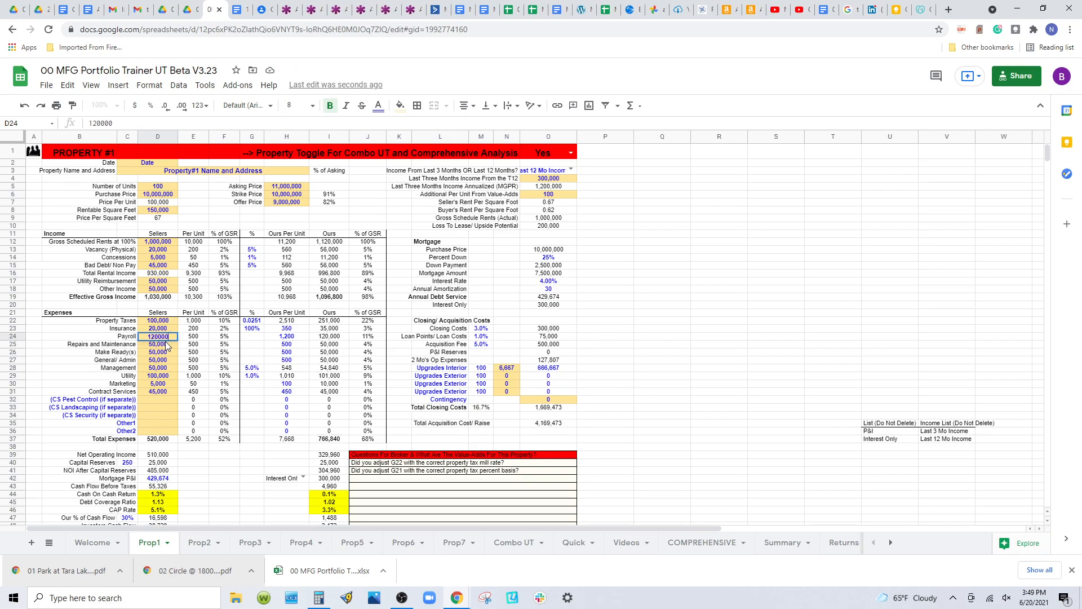
key("Tab")
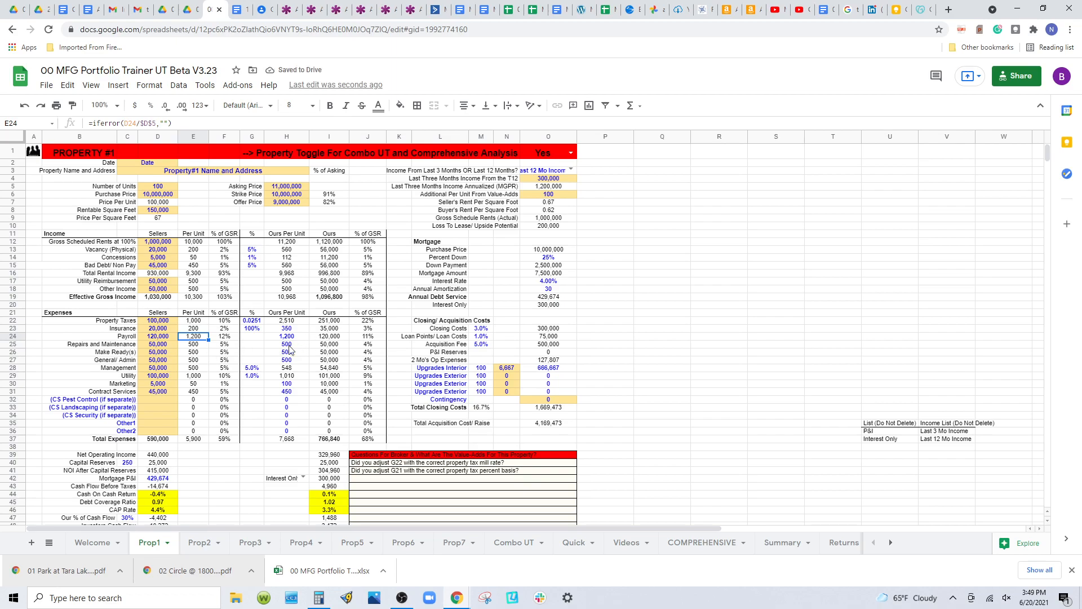
left_click(163, 336)
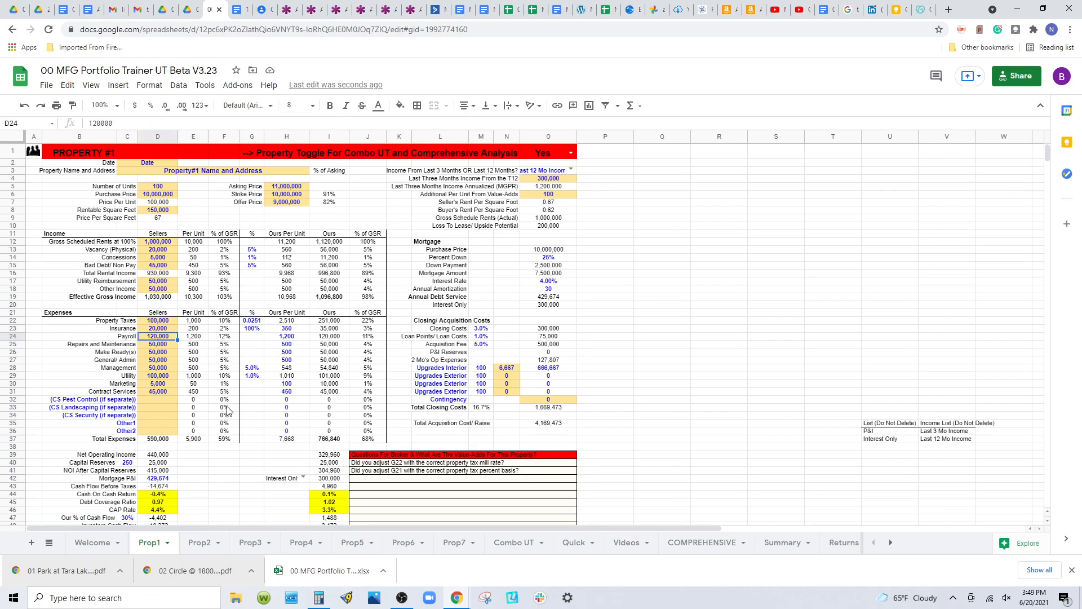
Set the number of units to 80 and review the seller's payroll
left_click(155, 188)
type("80")
key("Return")
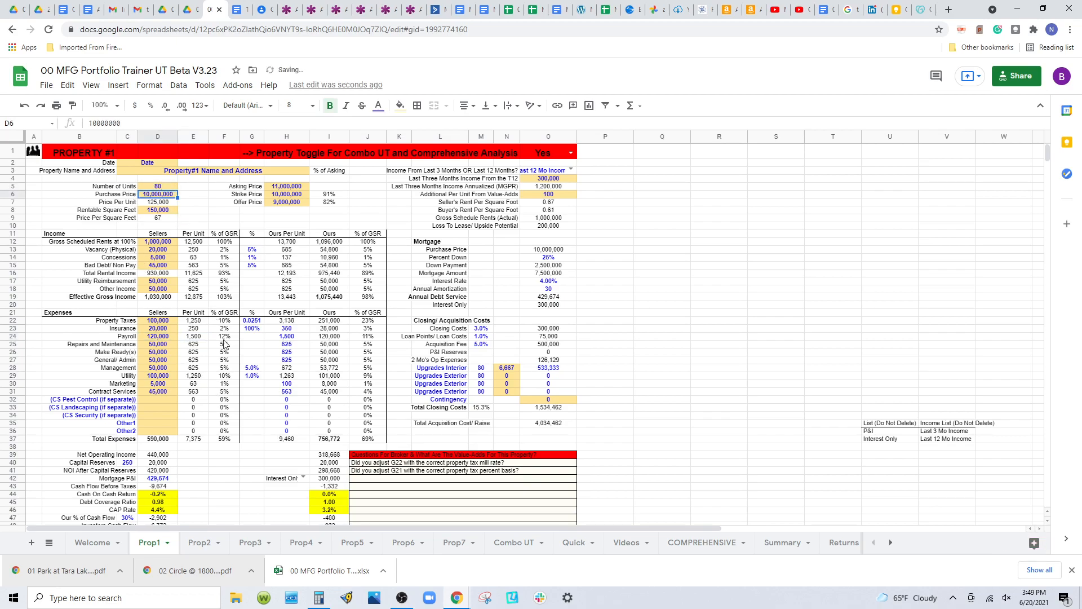
left_click(152, 337)
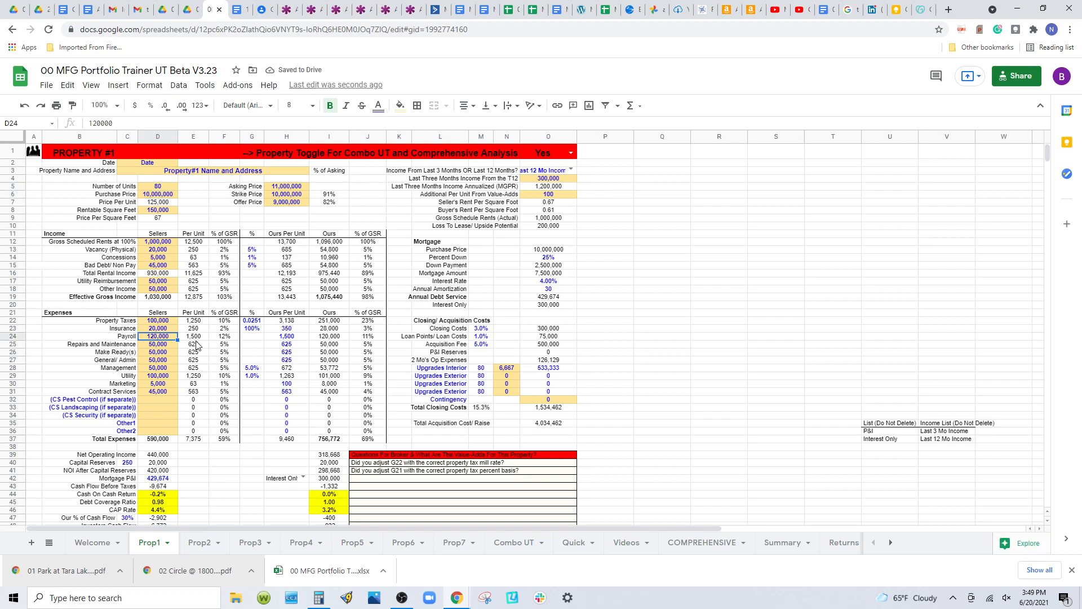
Set the number of units to 200 and check the formulas behind the seller's and our payroll per unit
left_click(157, 190)
type("200")
key("Return")
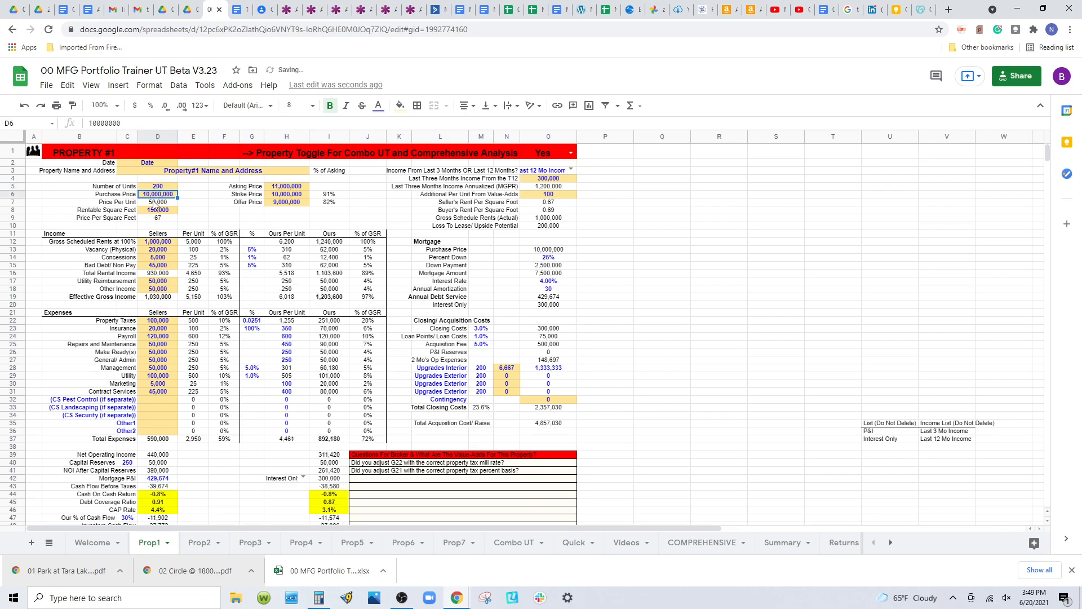
left_click(157, 337)
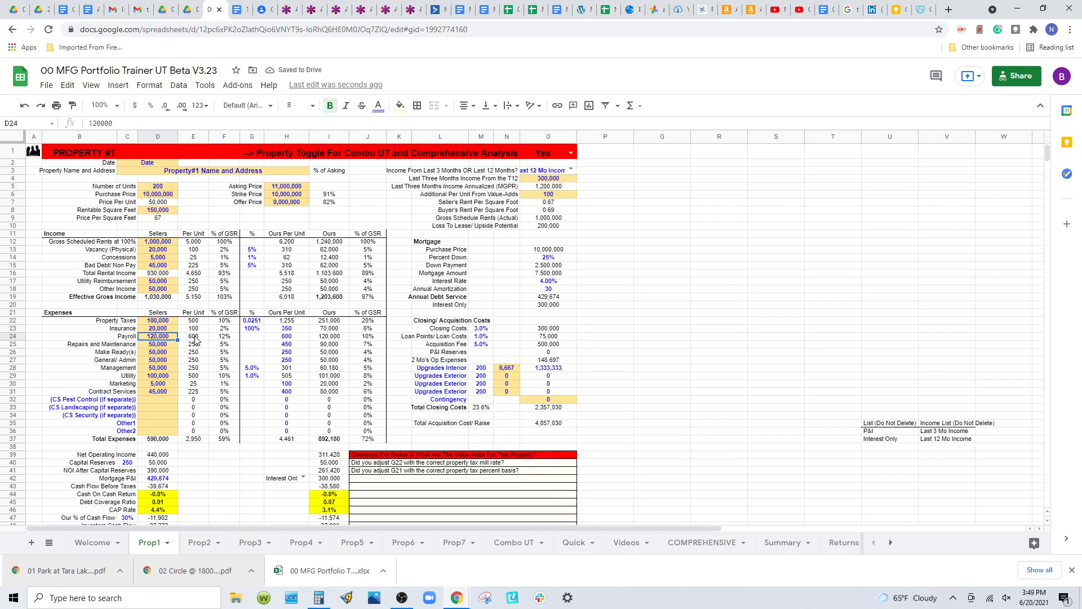
left_click(197, 337)
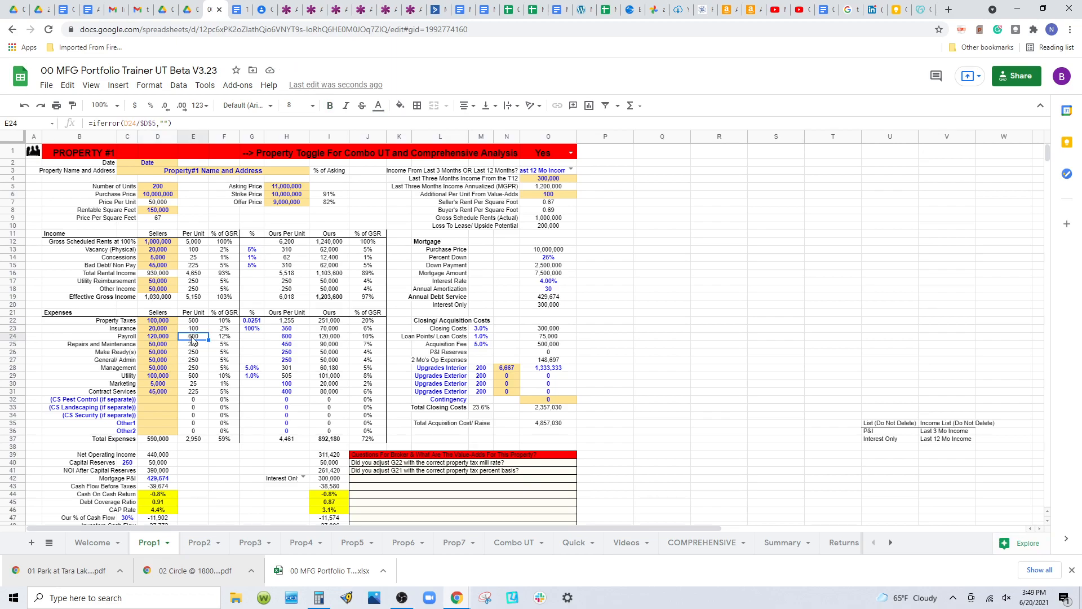
left_click(290, 339)
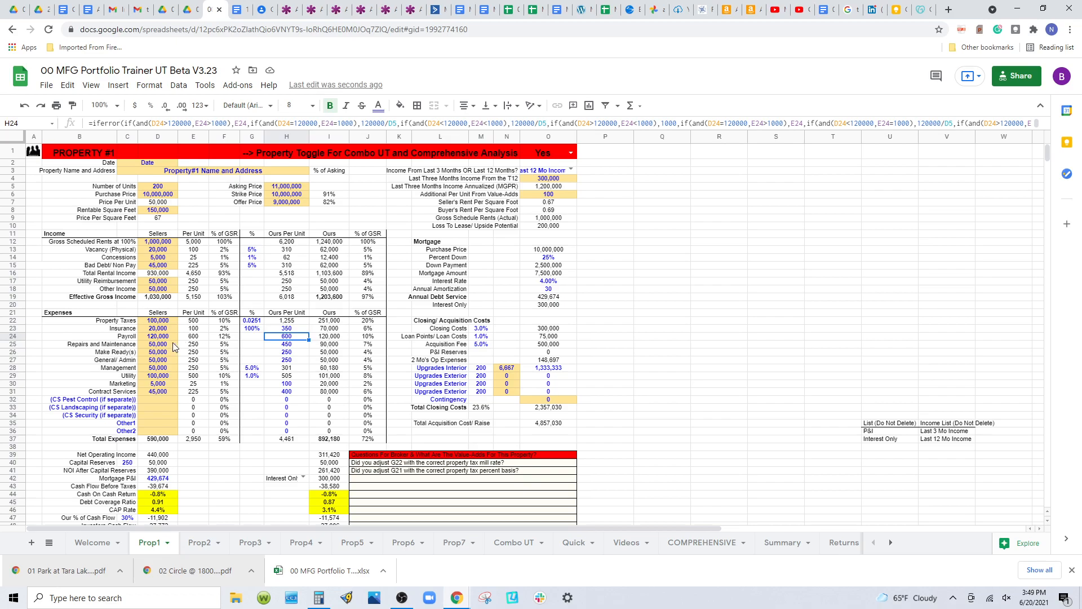
Set the seller's payroll to 121,000 and check our payroll cost per unit
key("Left")
key("Left")
key("Left")
key("Left")
type("1")
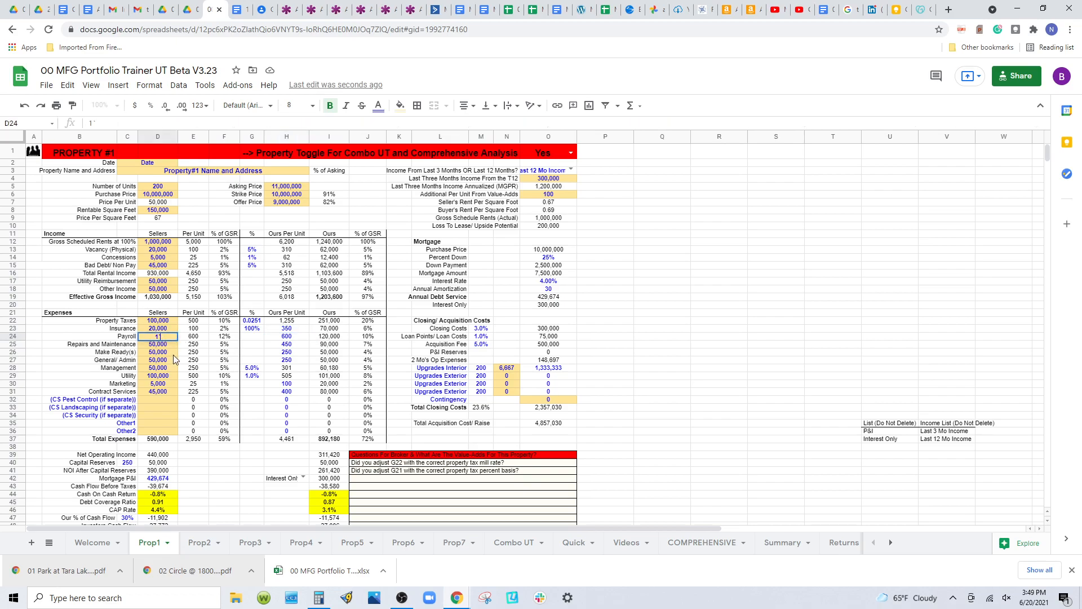
type("21,000")
key("Return")
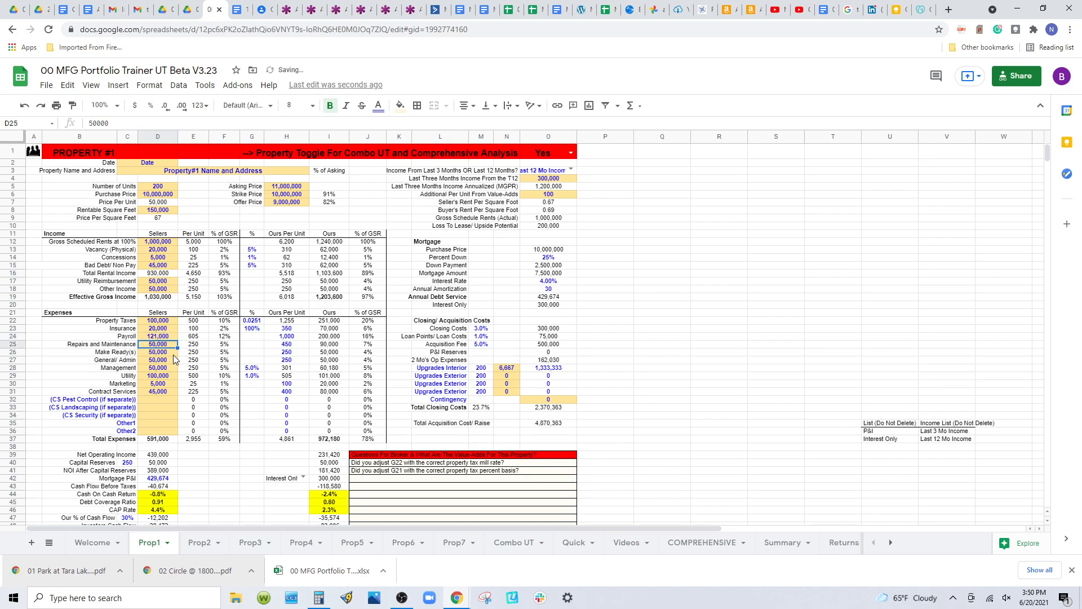
left_click(286, 336)
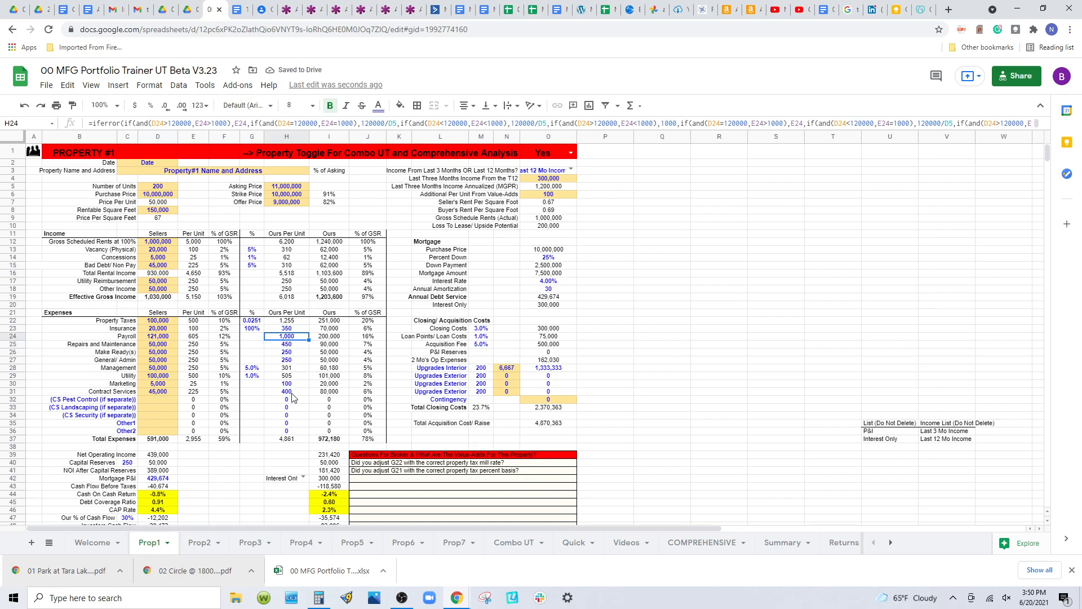
Review the number of units and set the seller's payroll to 50,000
left_click(164, 188)
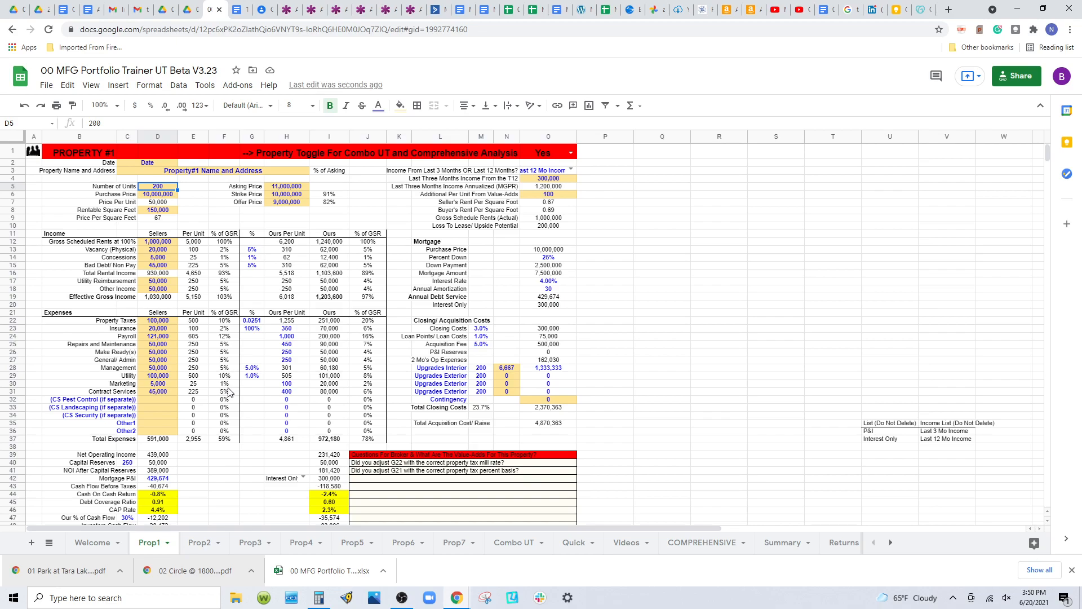
left_click(168, 336)
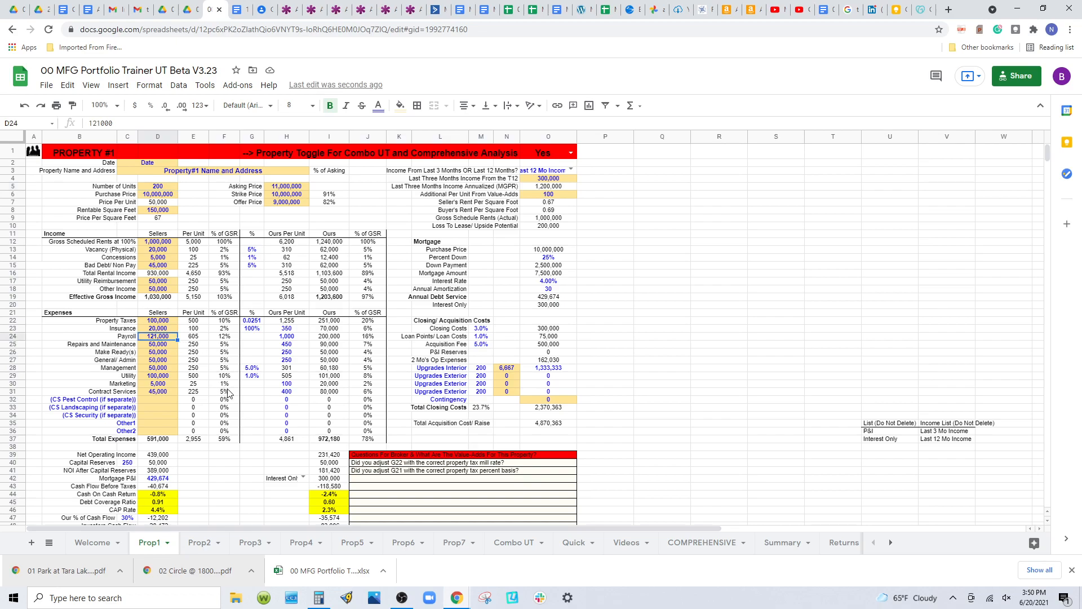
type("50")
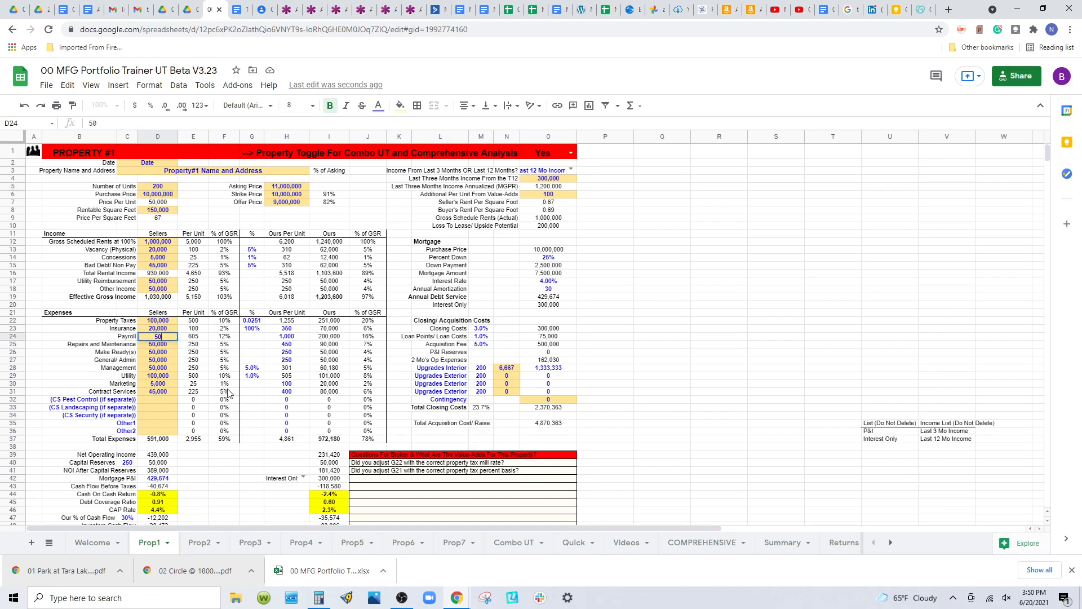
type("000")
key("Return")
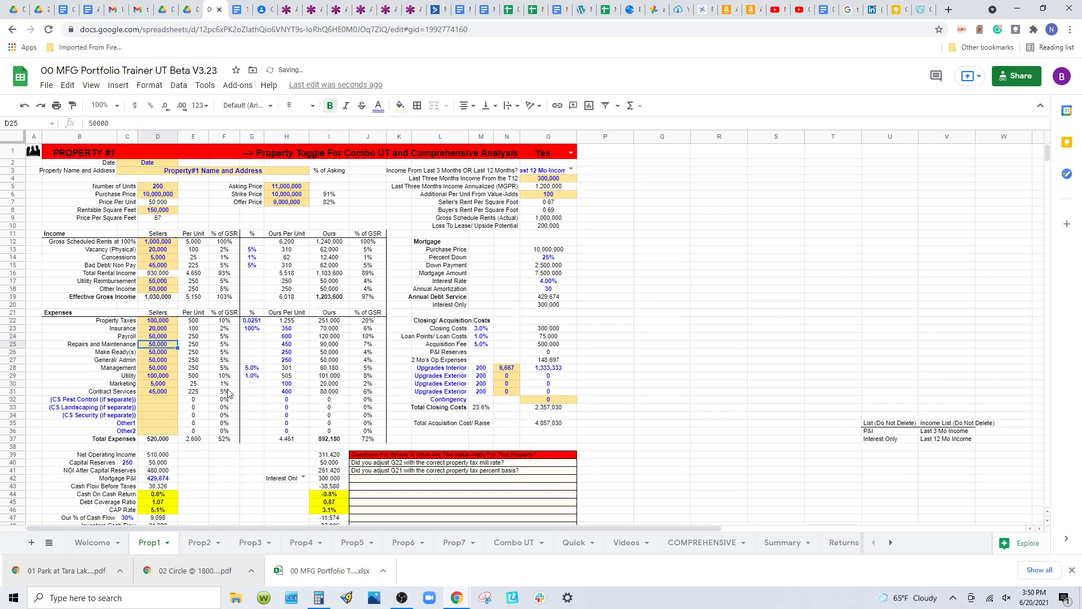
Check the total acquisition cost formula and the number of units, and compare the seller's management expense with our management percentage formula
left_click(545, 423)
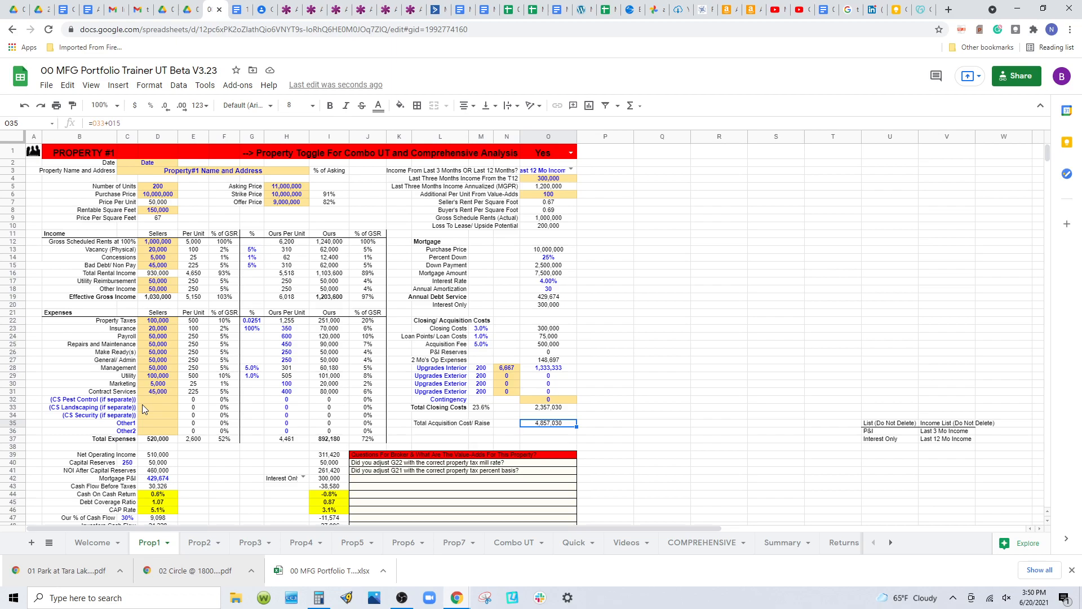
left_click(150, 188)
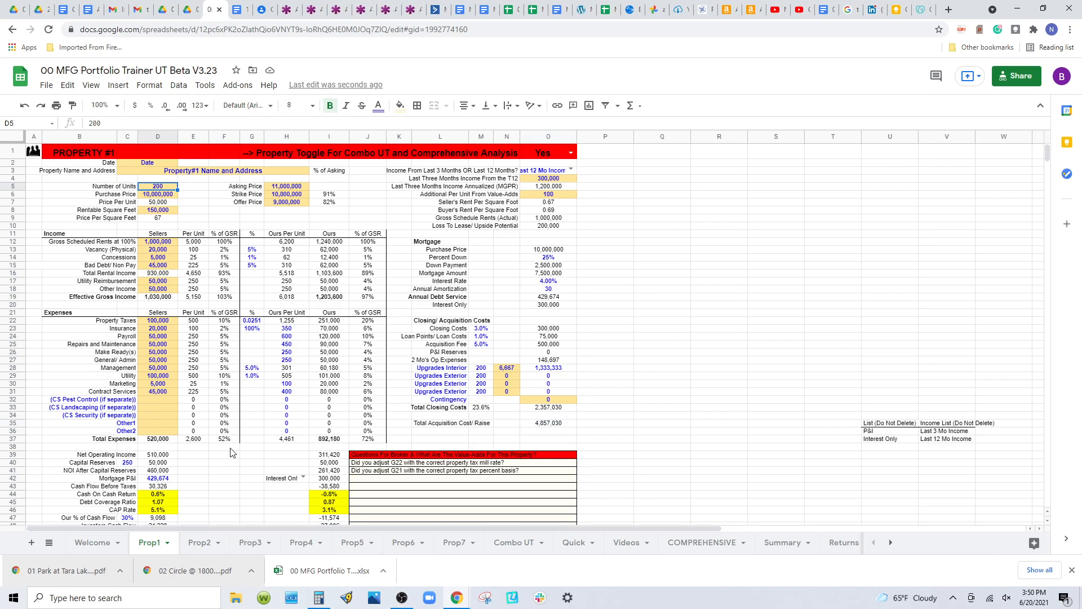
left_click(170, 369)
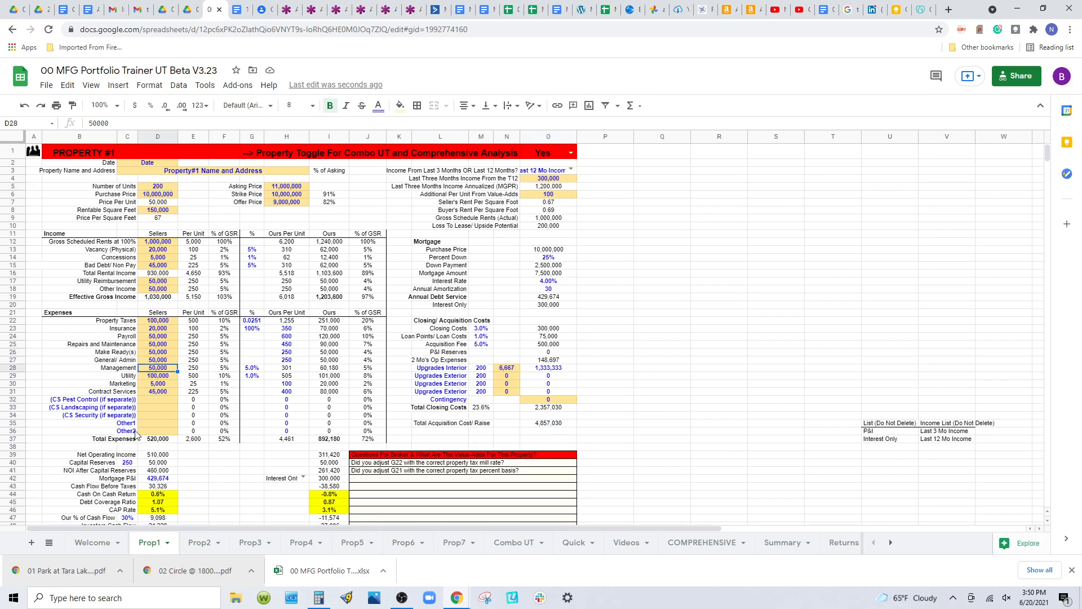
left_click(232, 372)
left_click(248, 369)
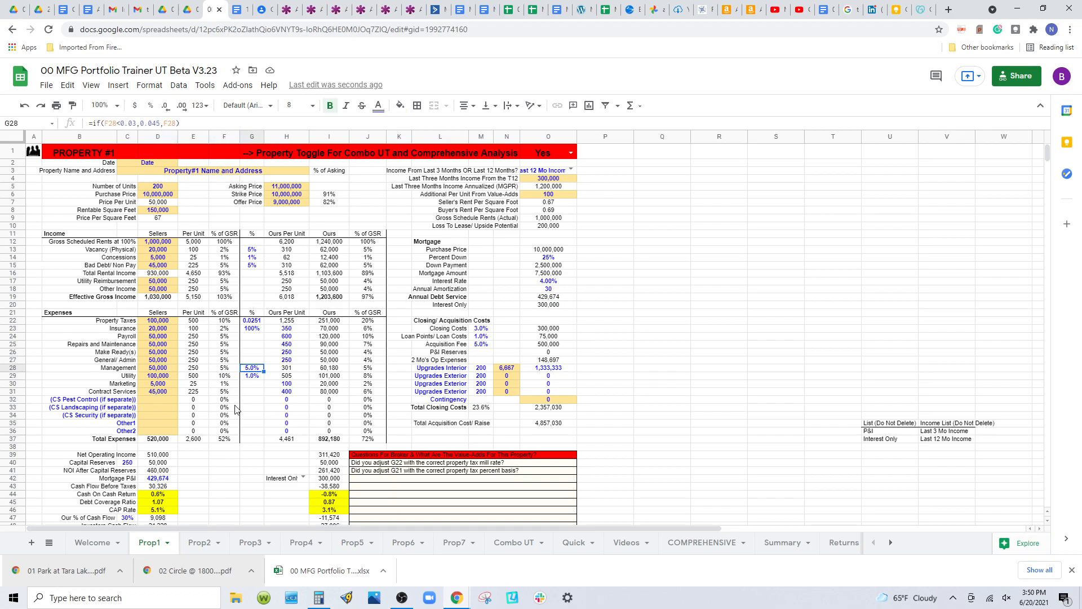
Set the seller's management expense to 35,000 and check our management percentage
left_click(154, 370)
type("35000")
key("Return")
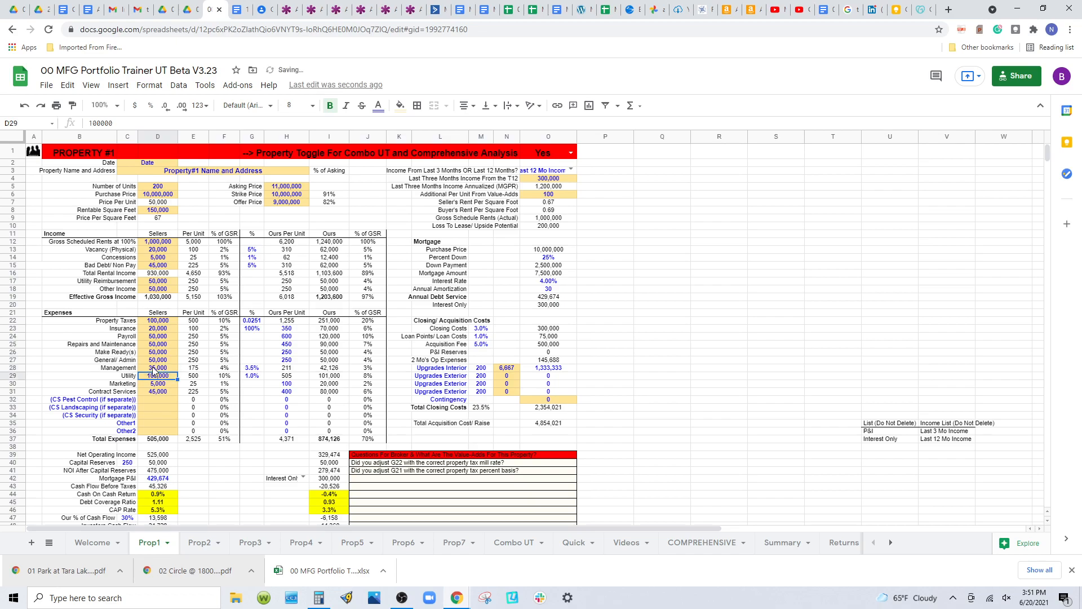
left_click(253, 368)
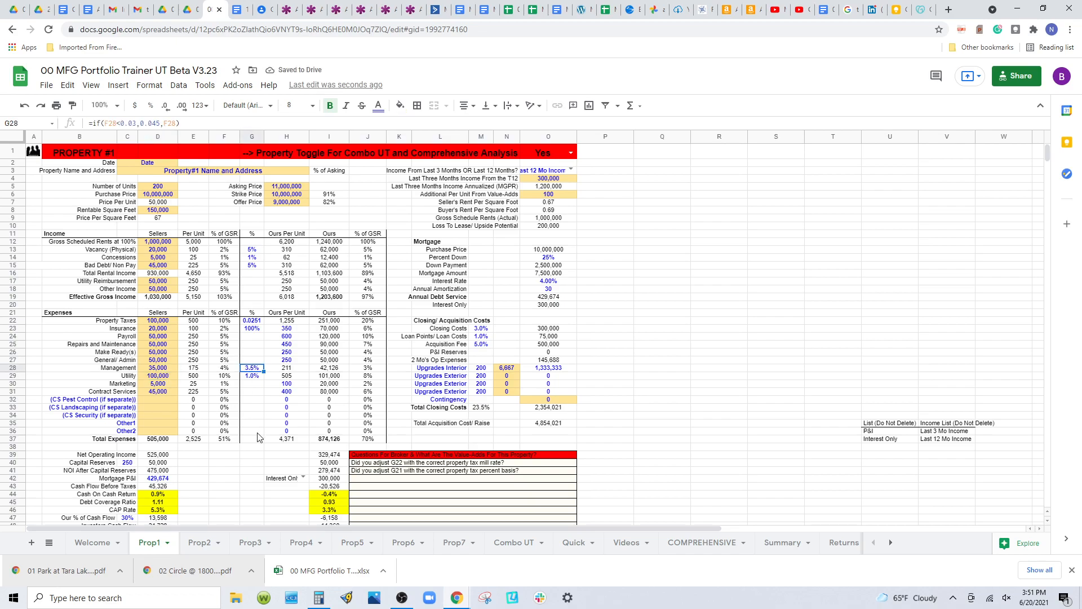
Set the seller's management expense to 30,000 and check how our management percentage responds
left_click(161, 371)
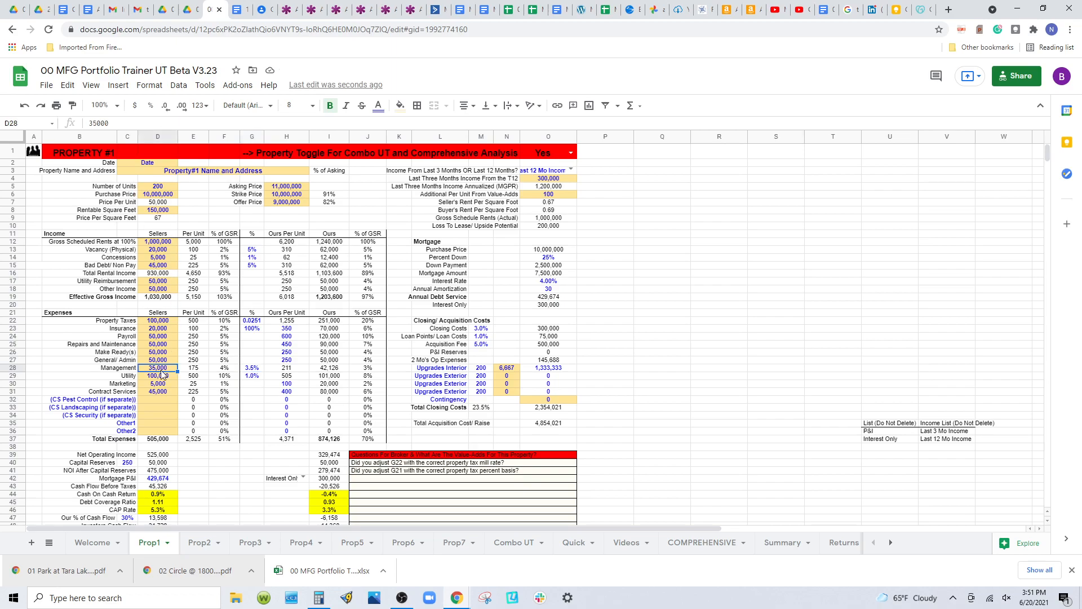
type("30000")
key("Return")
left_click(255, 370)
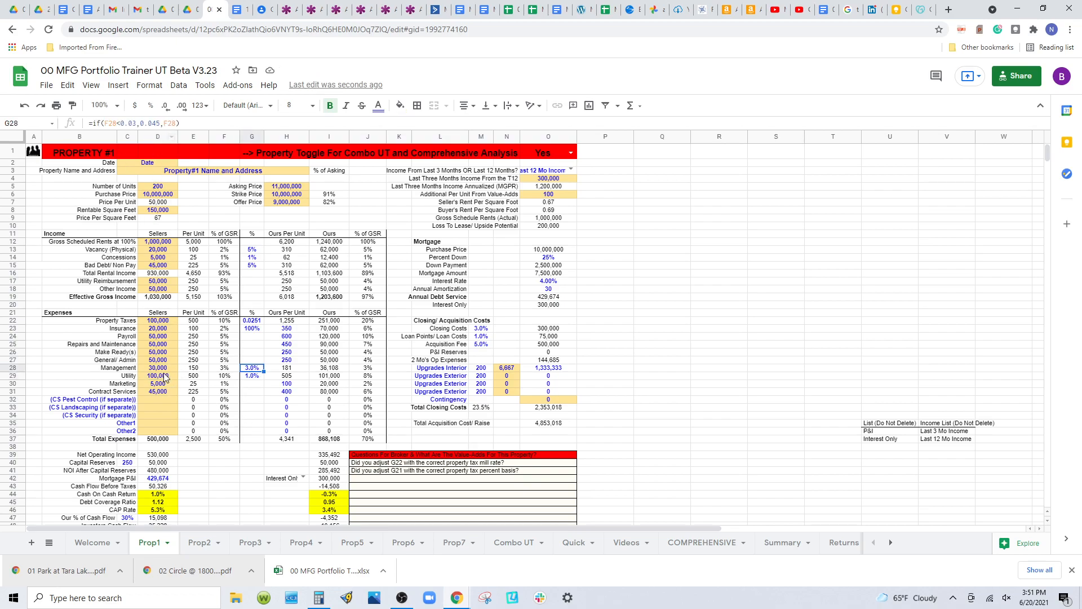
Set the seller's management expense to 25,000 and check how our management percentage responds
left_click(161, 367)
type("2")
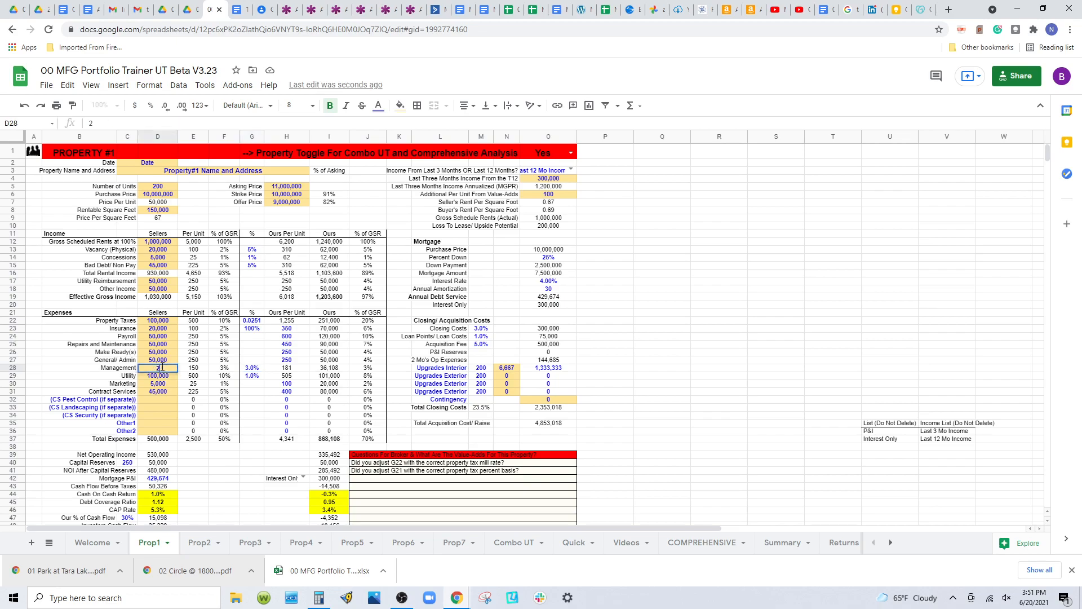
type("50000")
key("BackSpace")
key("Return")
left_click(253, 368)
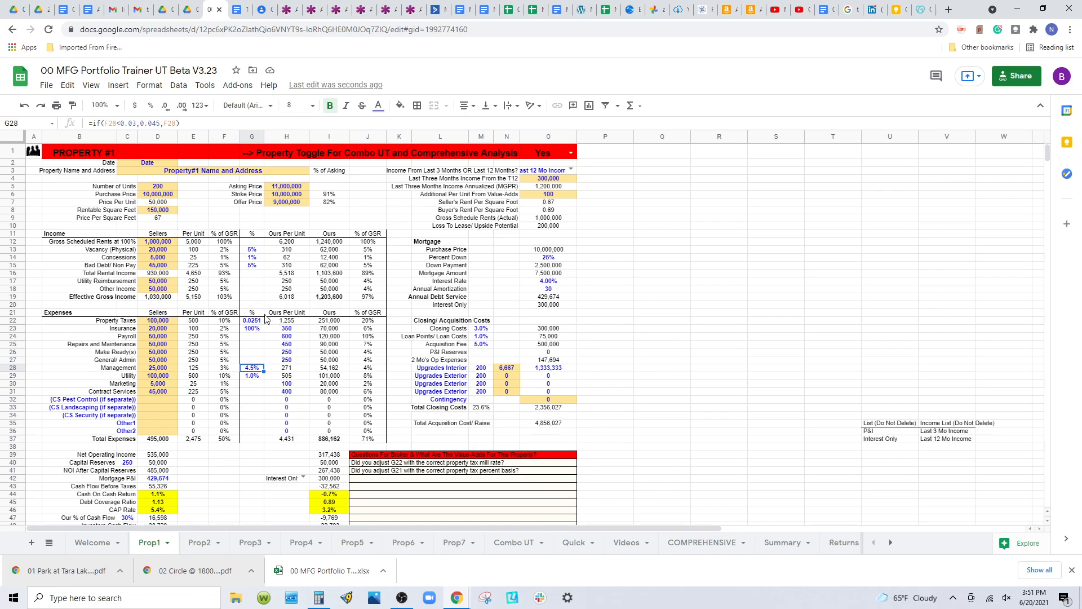
Review our per-unit expense column, and try overriding our insurance expense with 250 per unit, undoing the override
left_click_drag(286, 320, 286, 351)
left_click_drag(290, 402, 284, 445)
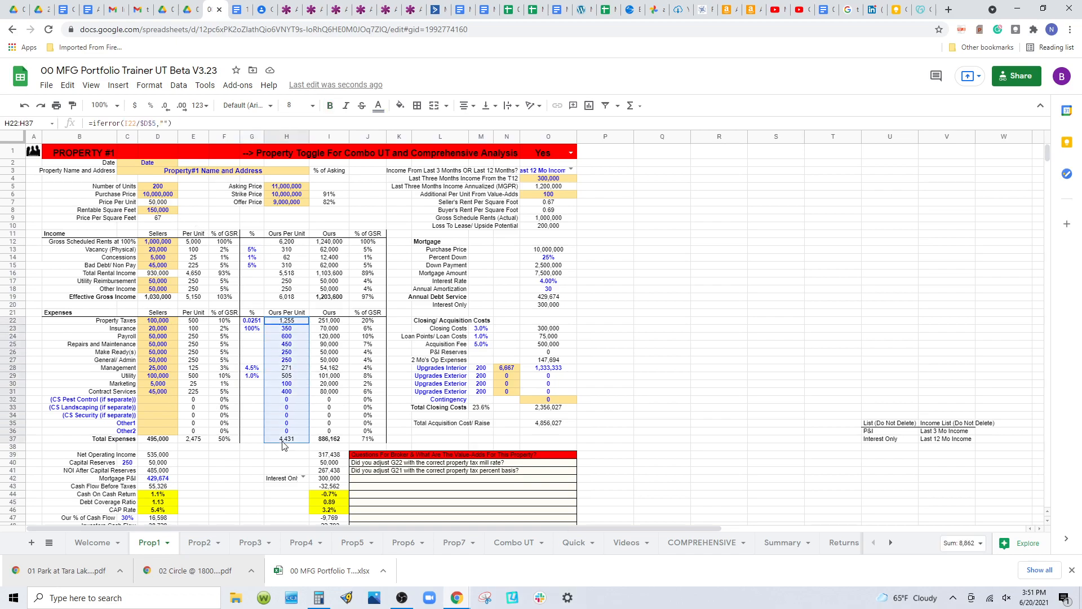
left_click(281, 328)
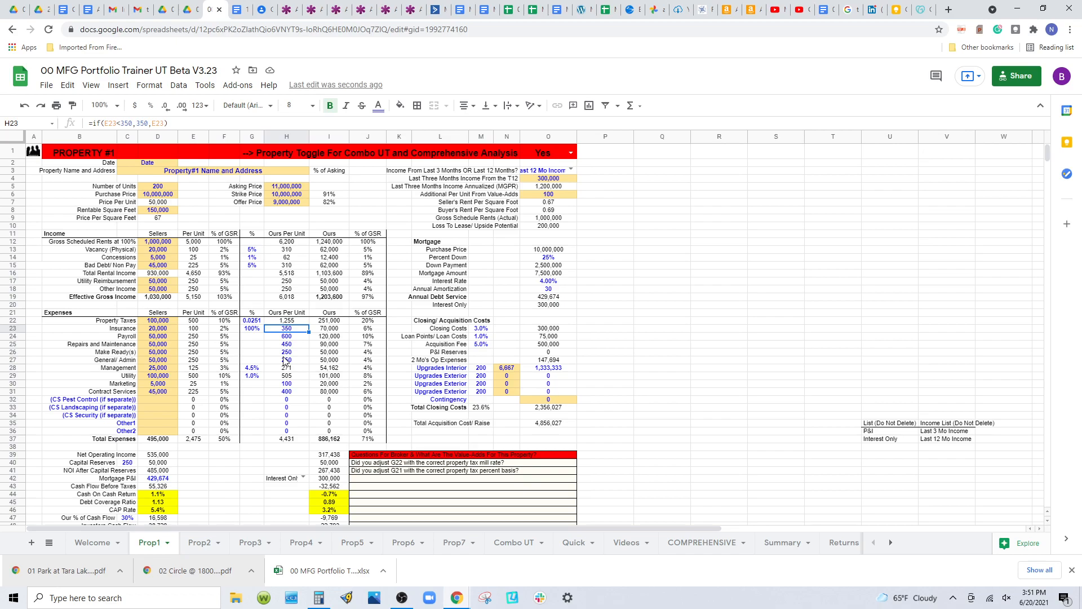
type("250")
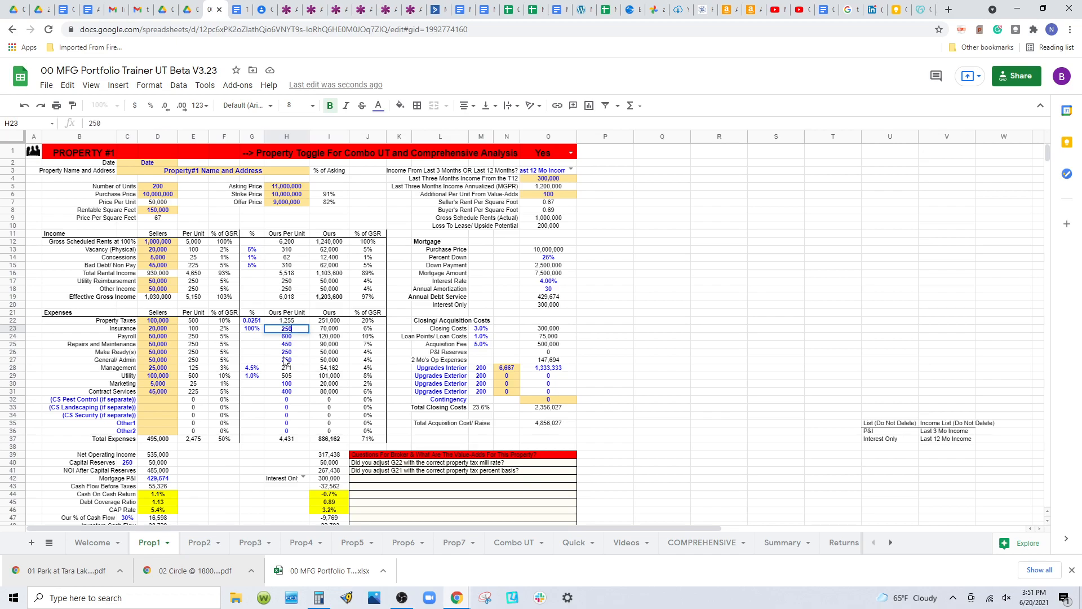
key("Return")
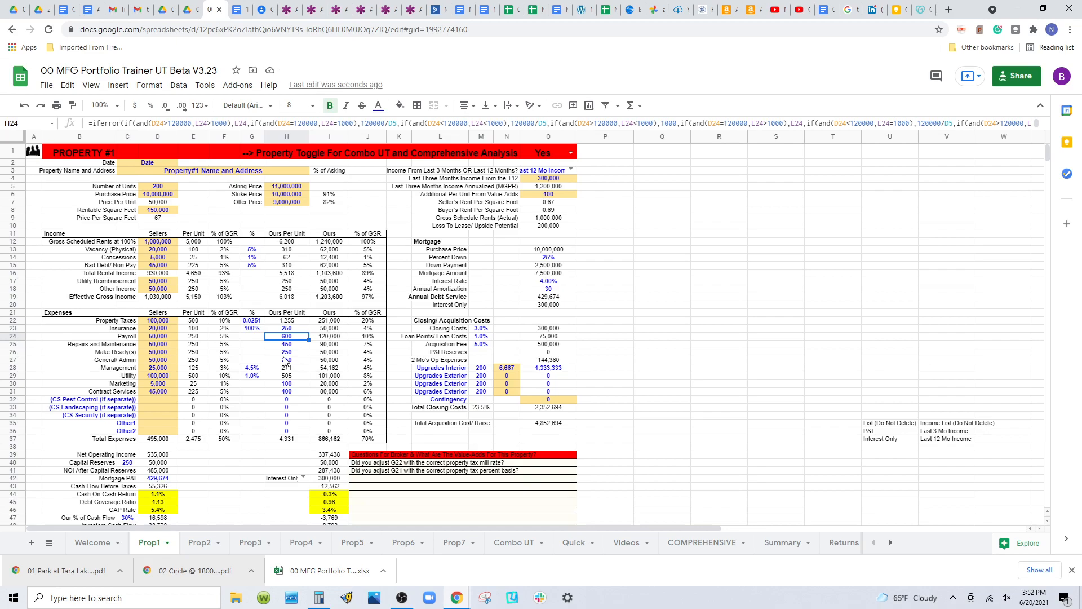
key("ctrl+z")
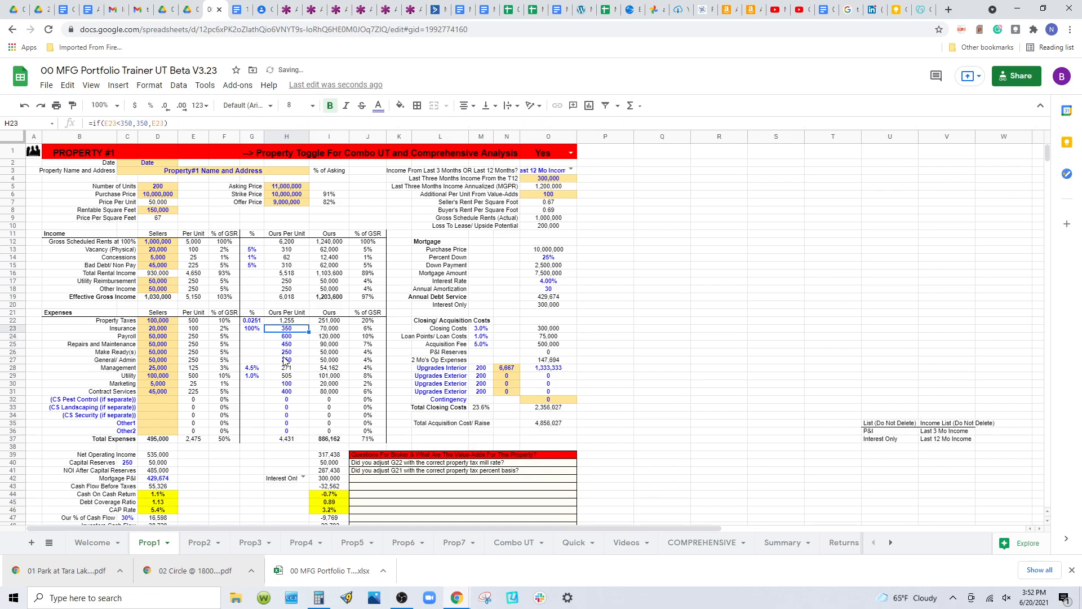
left_click(416, 479)
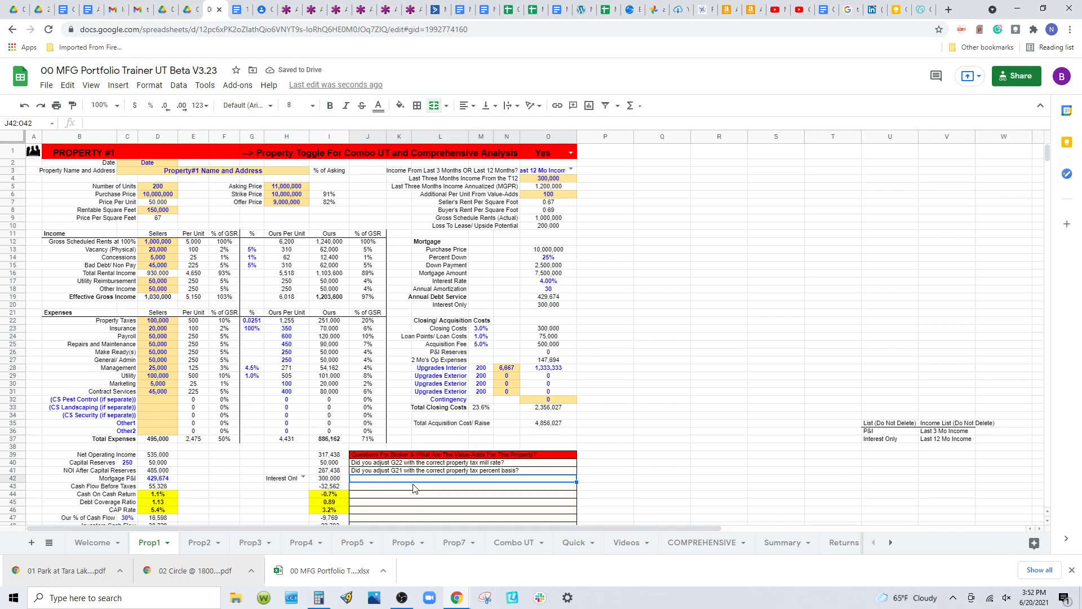